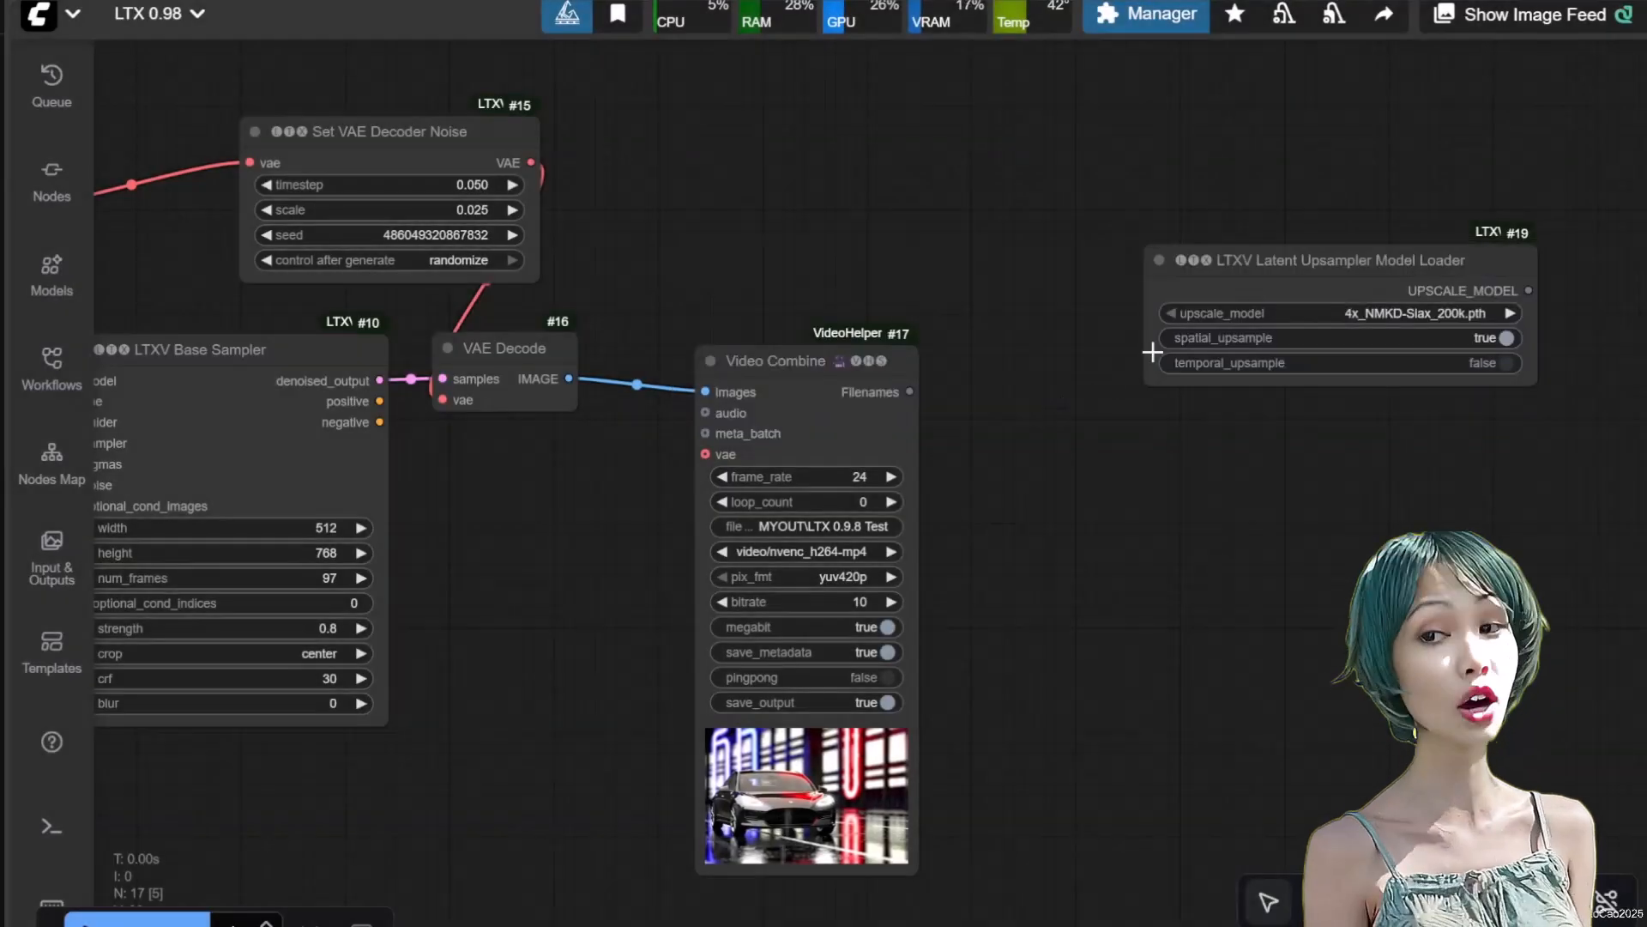
Set the upscale model of the LTXV Latent Upsampler Model Loader to LTX-Video-spatial-upscaler-0.9.8.safetensors
scroll(1389, 387, up, 2)
scroll(1371, 377, up, 3)
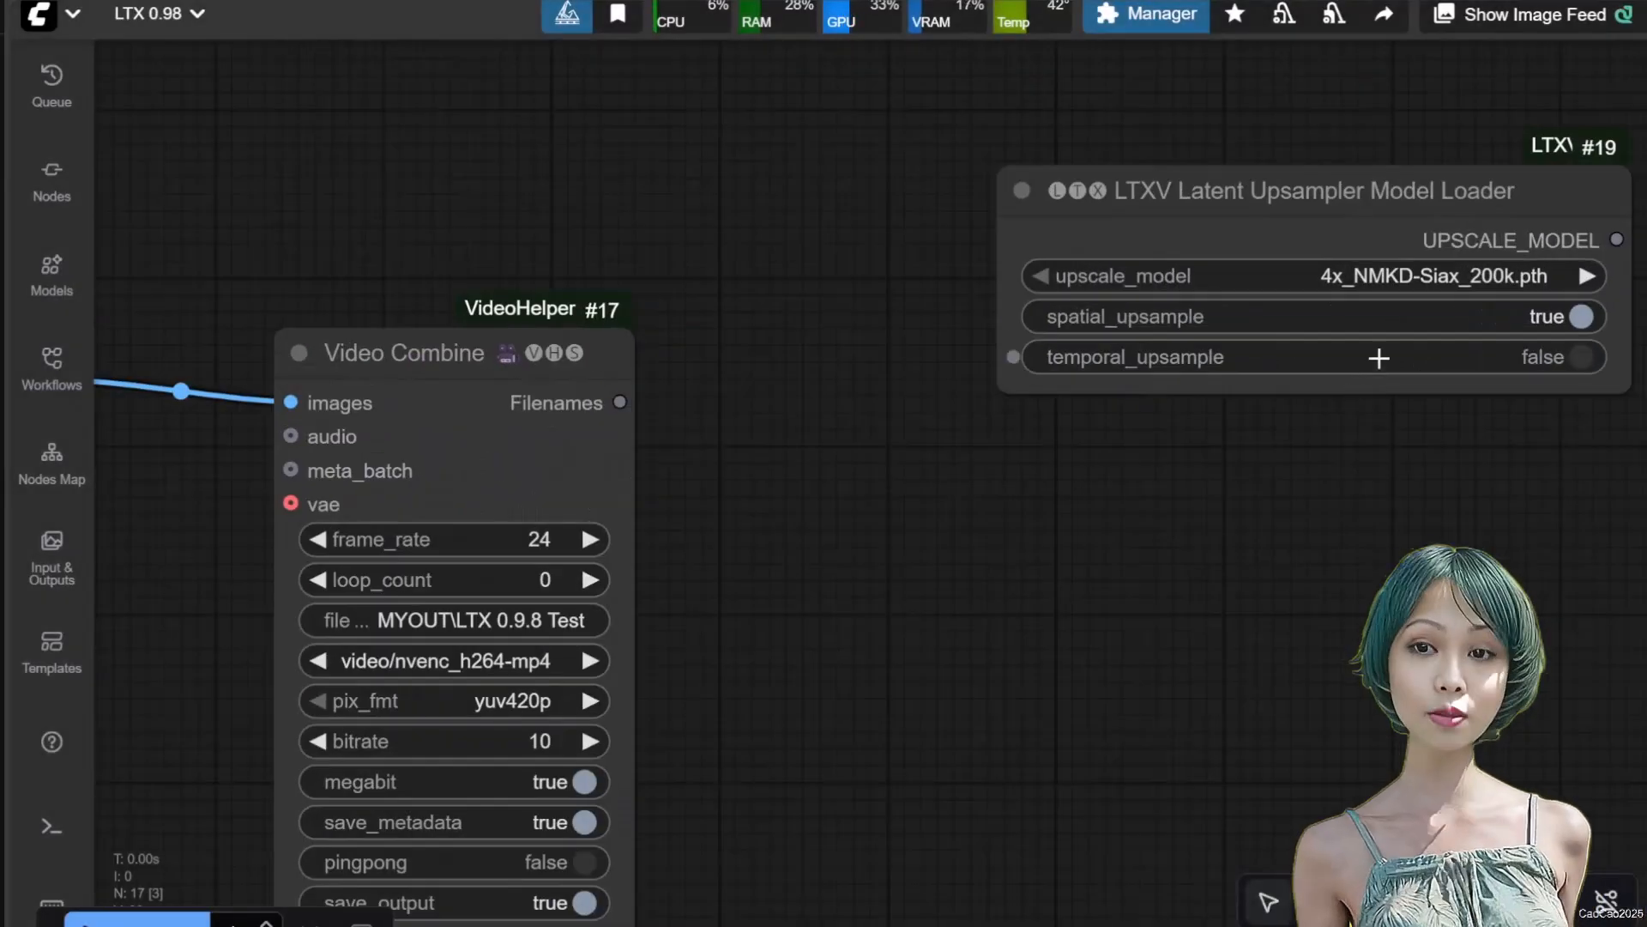
click(1345, 273)
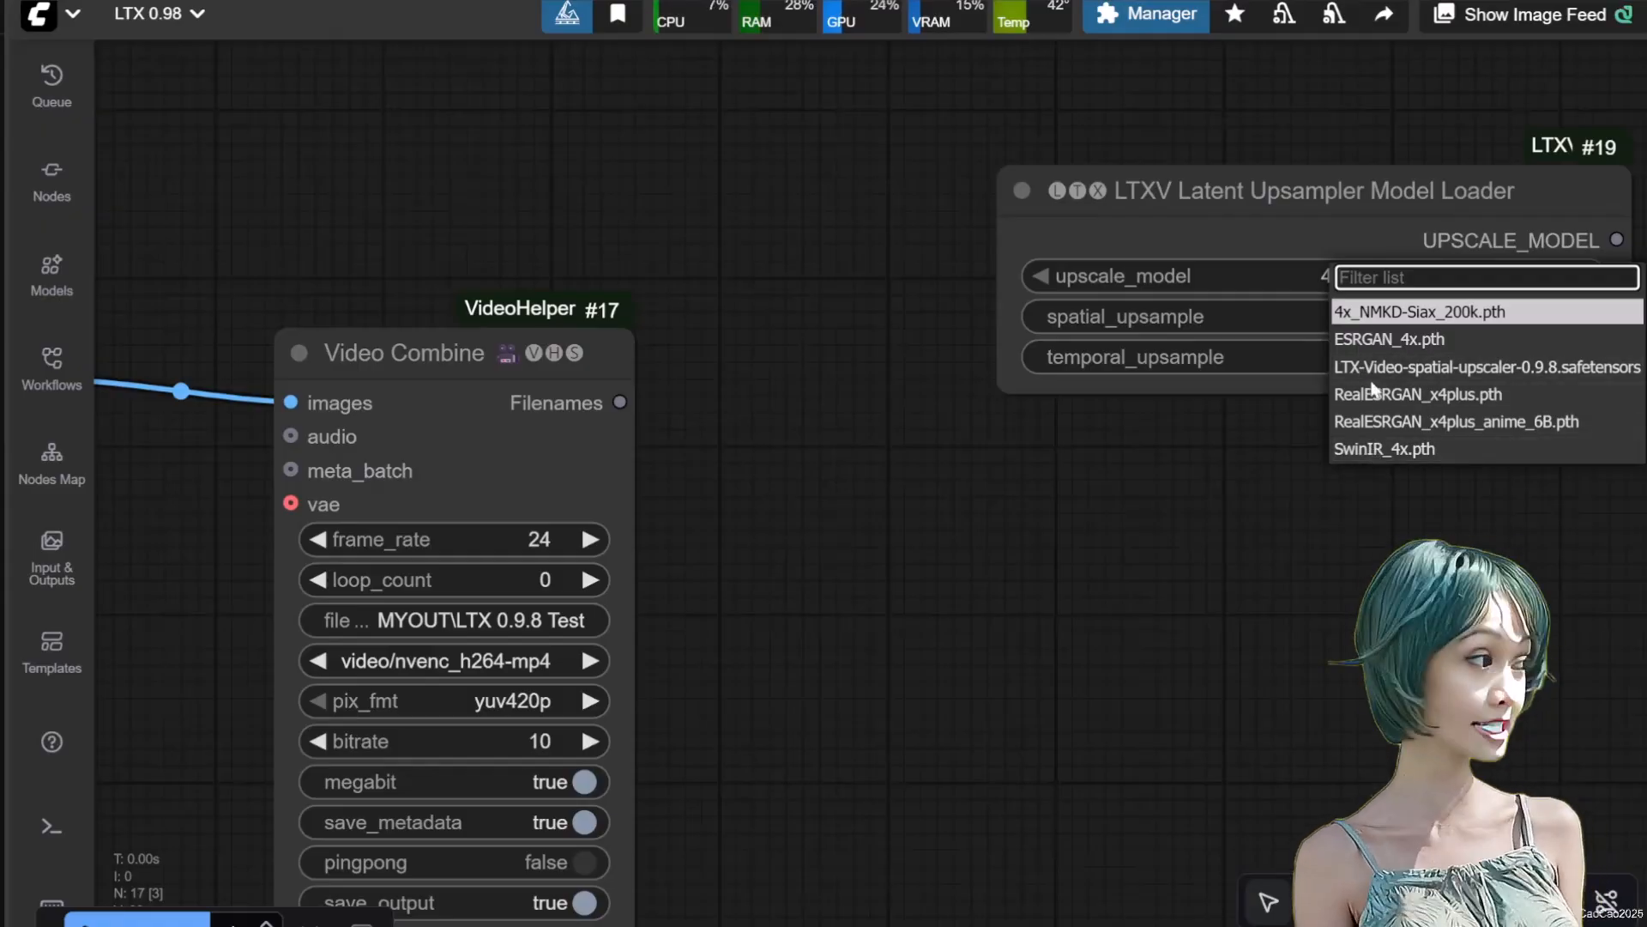
click(1440, 370)
Add an LTXV Latent Upsampler node and place it below the upsampler model loader
scroll(1374, 450, down, 2)
drag(1330, 547, 1081, 455)
scroll(1335, 513, down, 2)
scroll(1261, 466, up, 2)
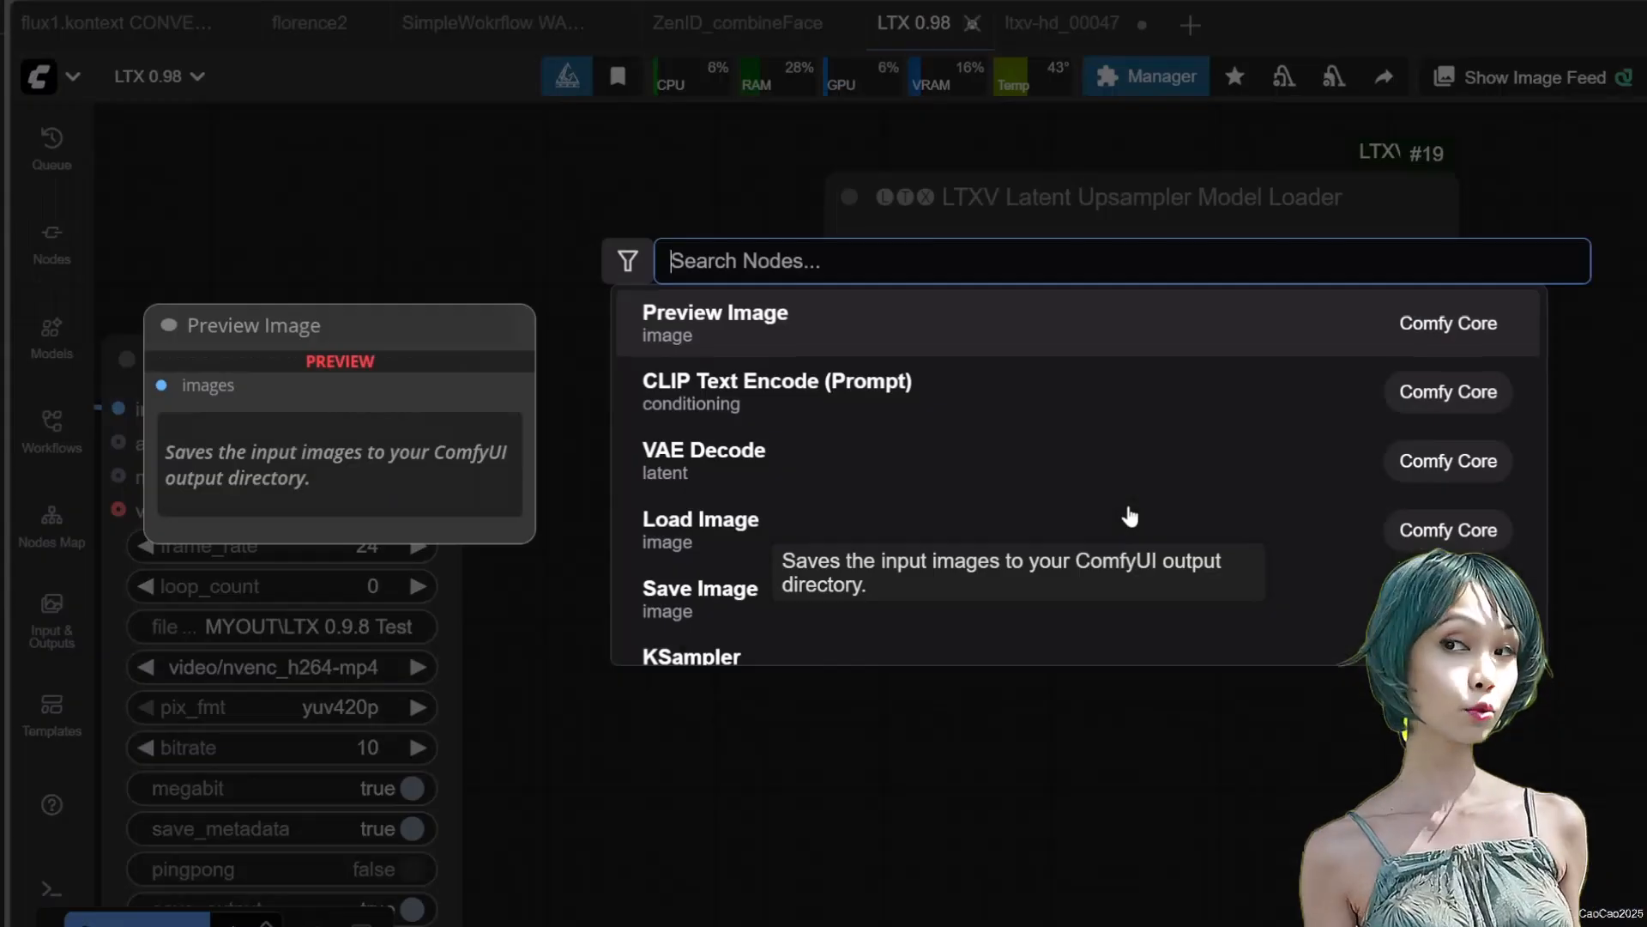
text(ltxv ups)
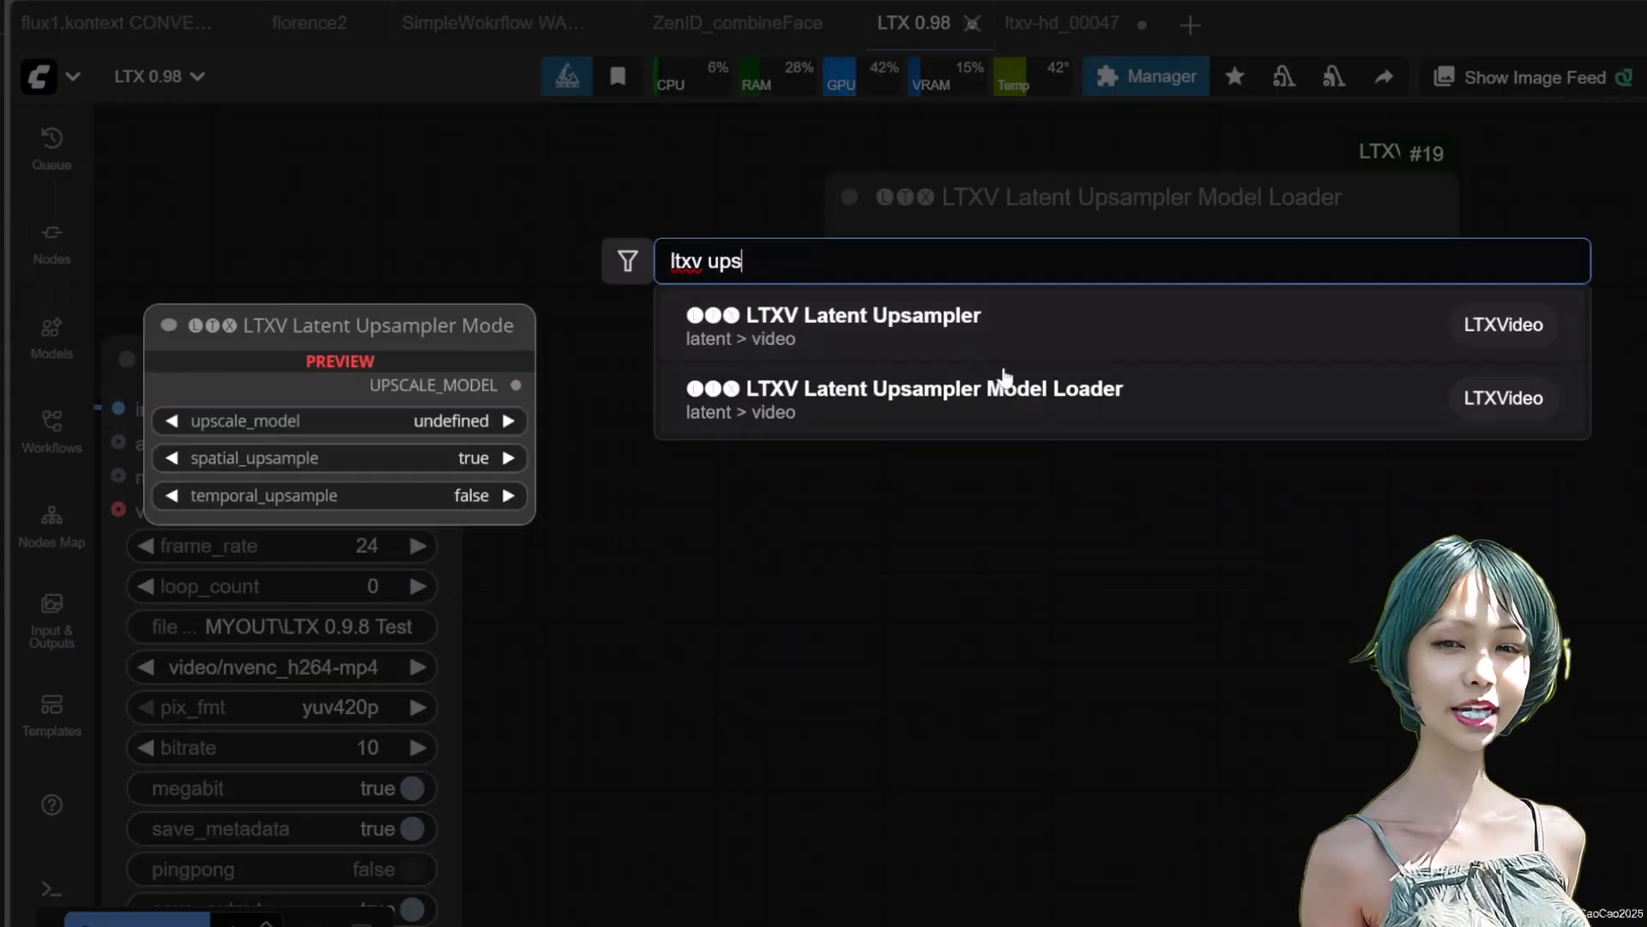
click(993, 350)
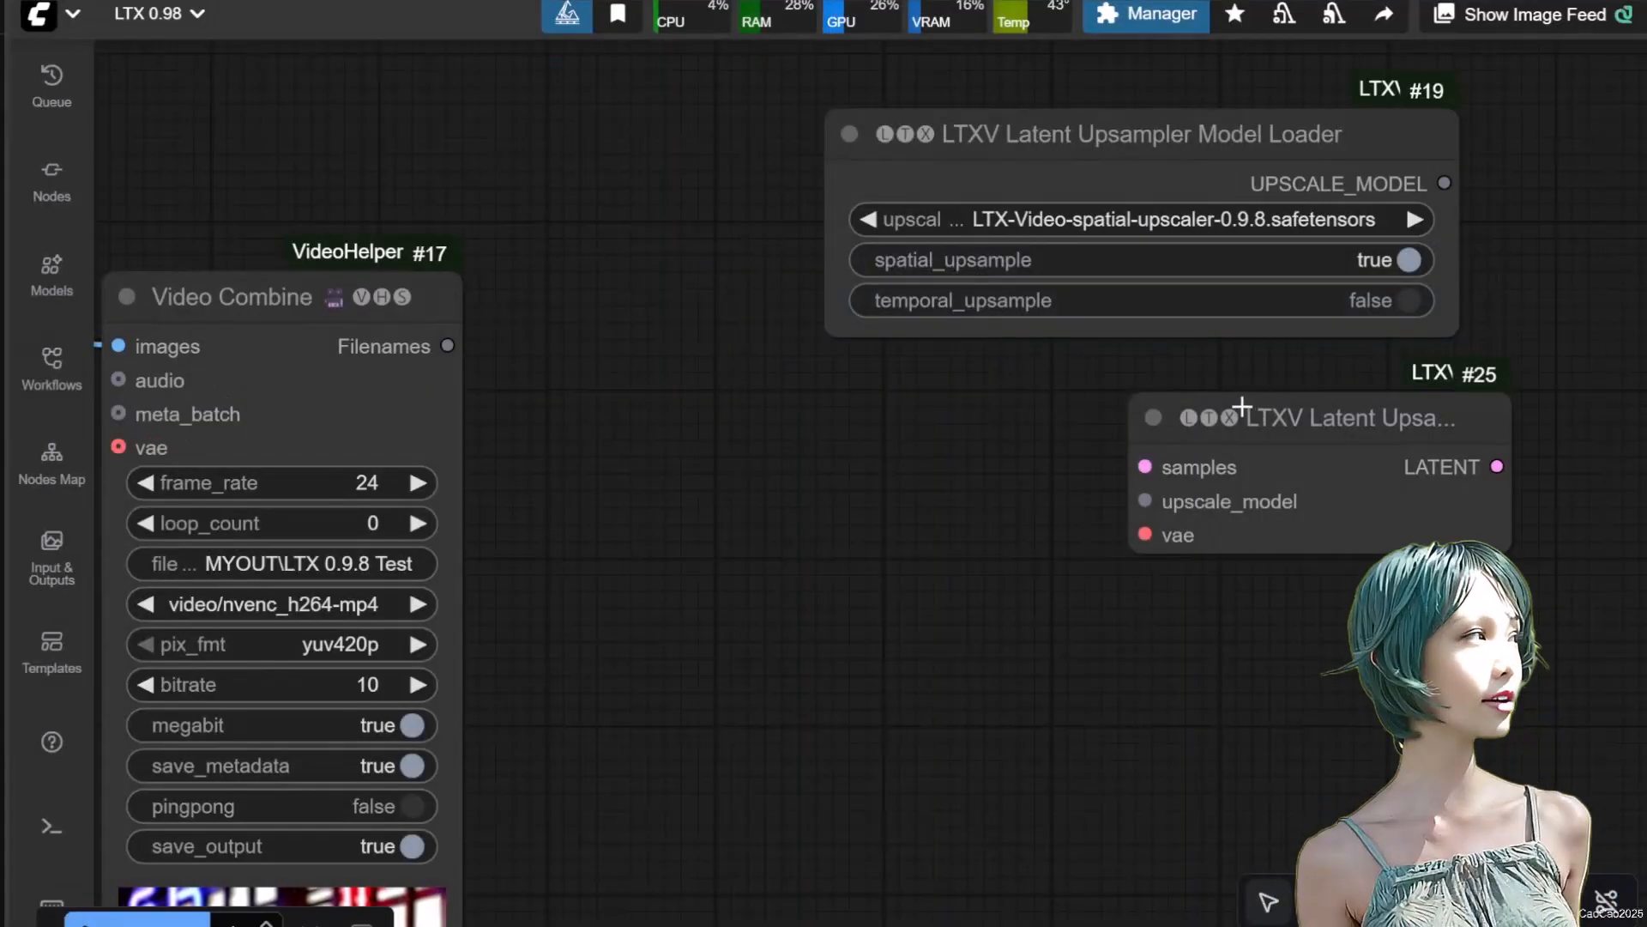
drag(1229, 410, 1161, 443)
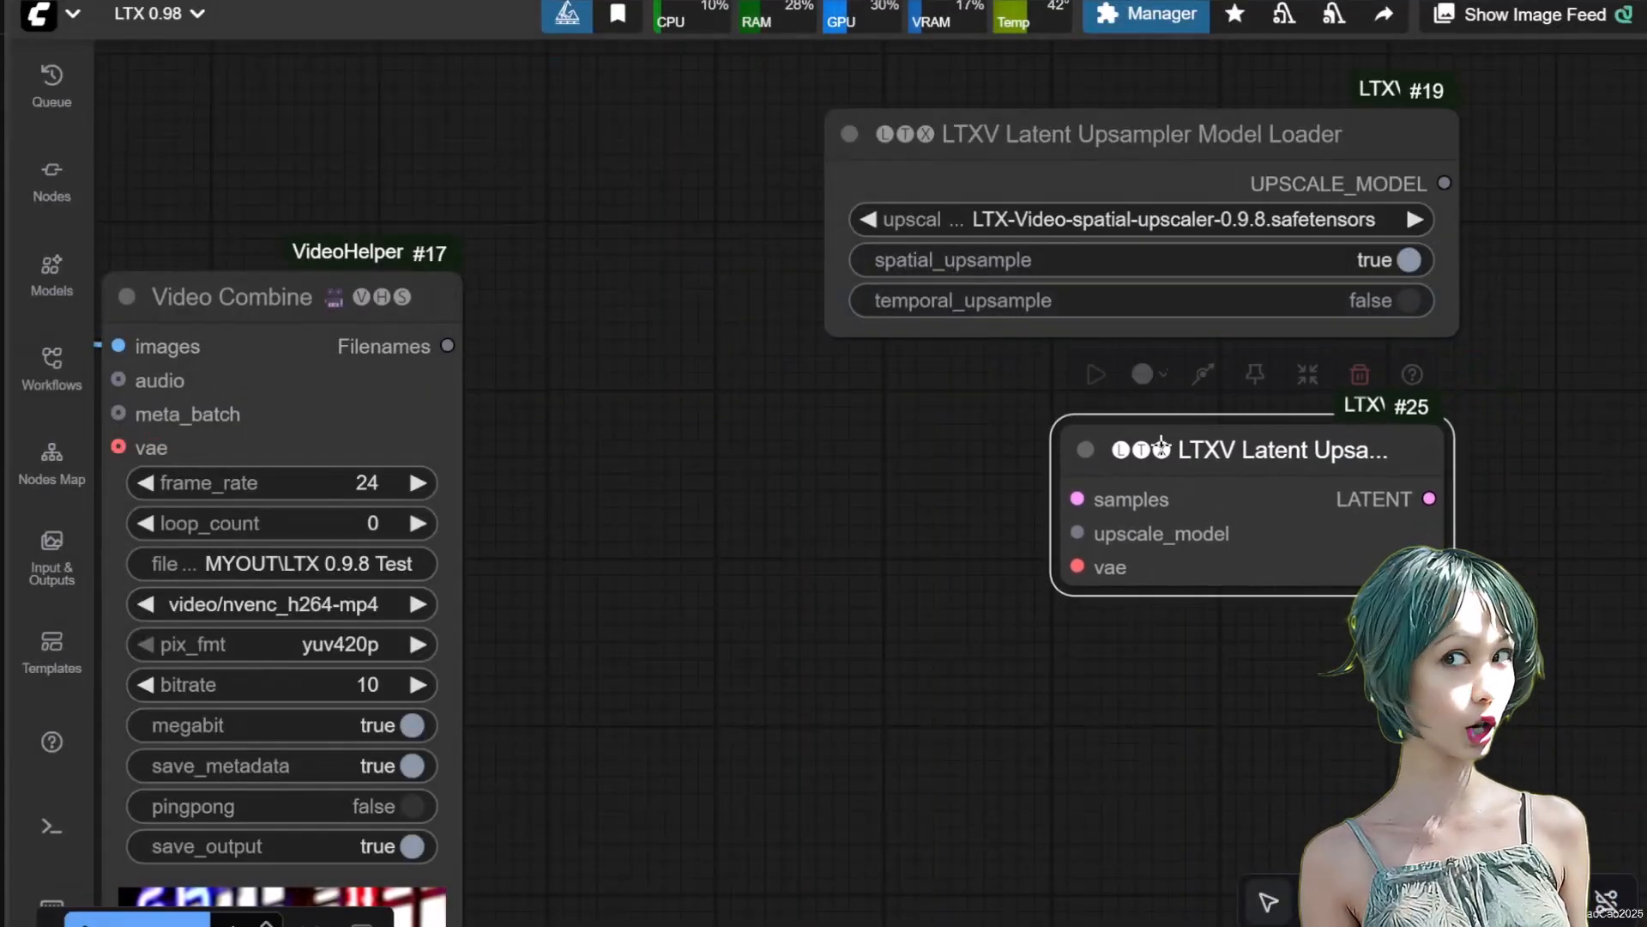
Add an LTXV Adain Latent node below the Latent Upsampler
drag(1207, 712, 1217, 629)
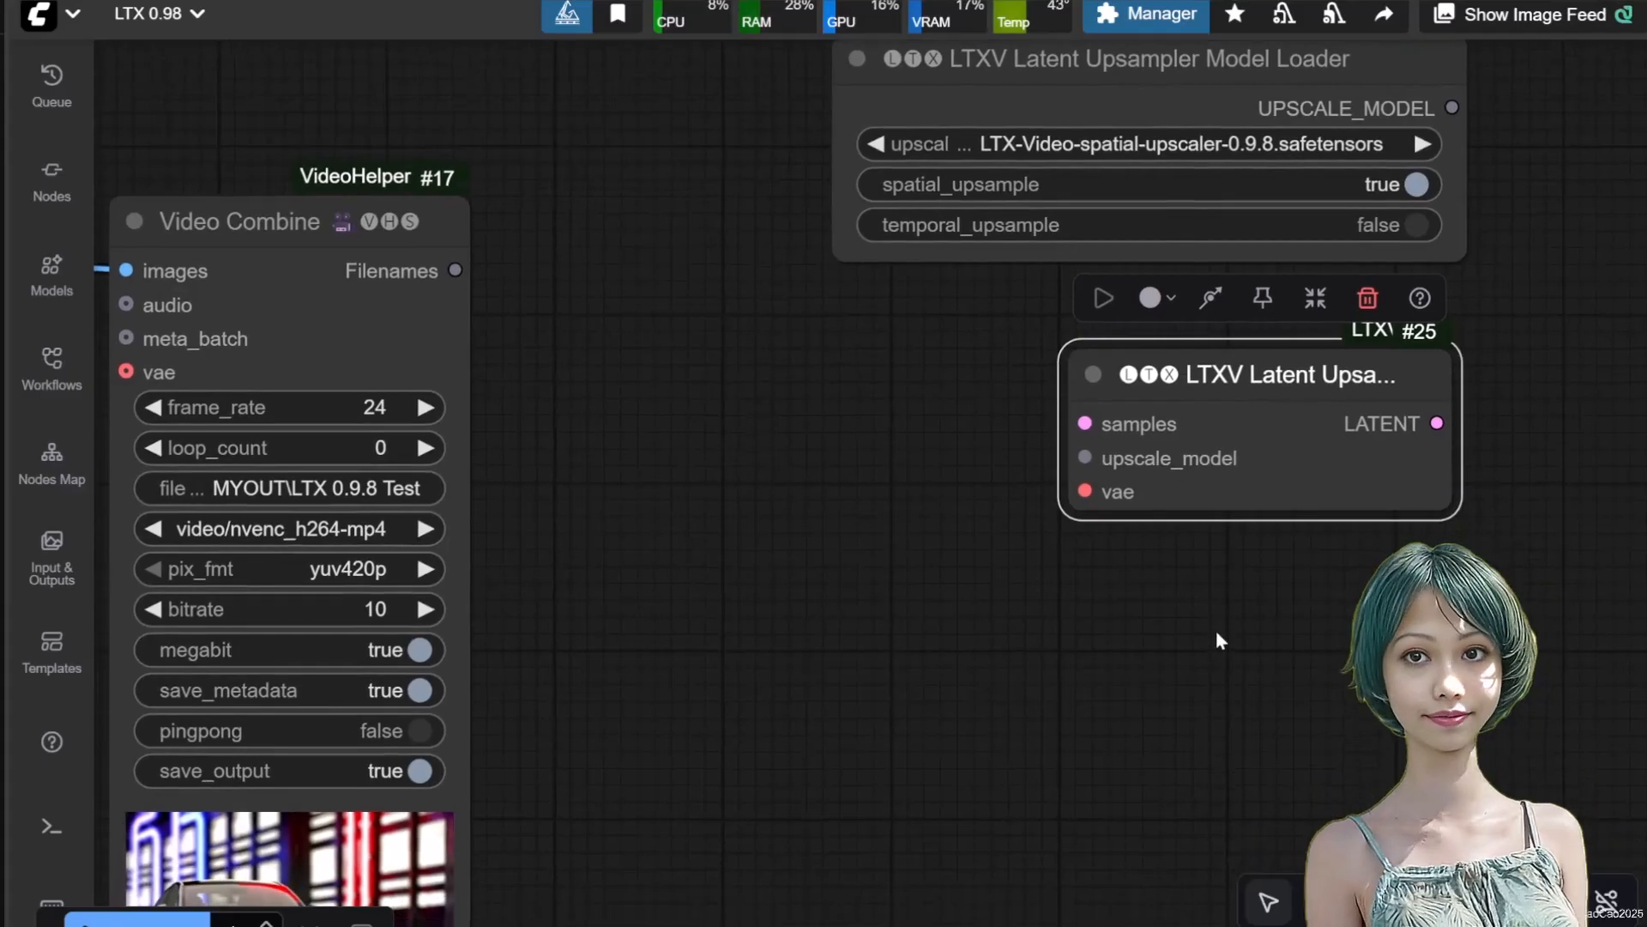
double_click(1136, 672)
text(addain)
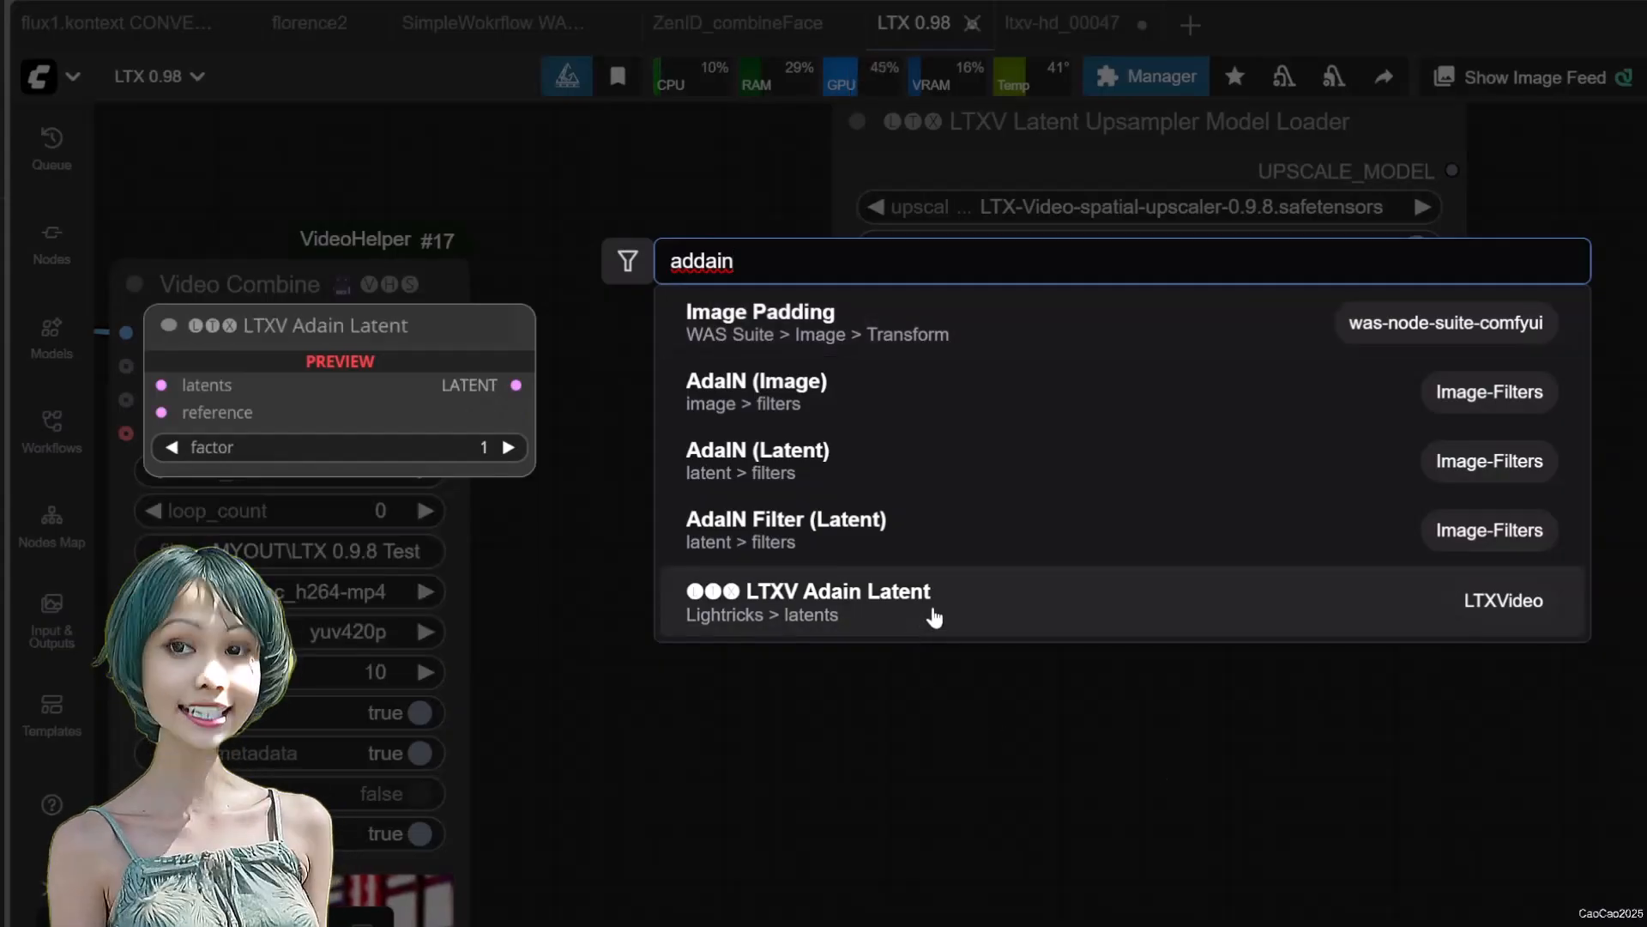
click(934, 616)
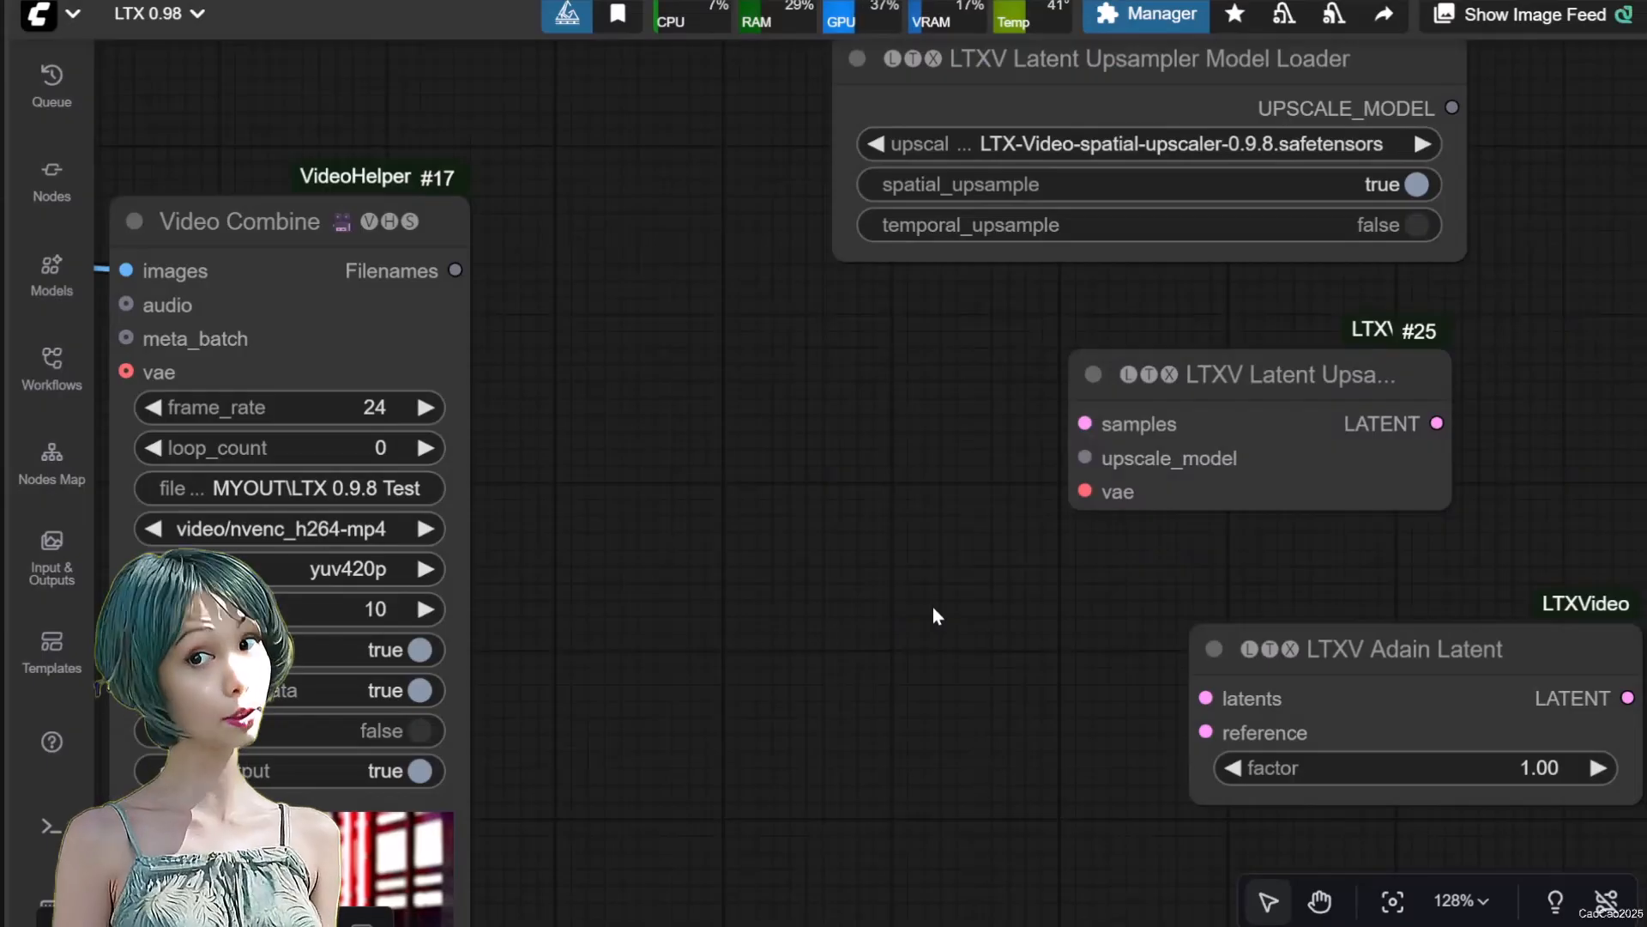
Keep LTX-Video-spatial-upscaler-0.9.8.safetensors as the loader's model and connect its UPSCALE_MODEL output to the Latent Upsampler's upscale_model input
scroll(938, 645, down, 1)
drag(952, 638, 937, 698)
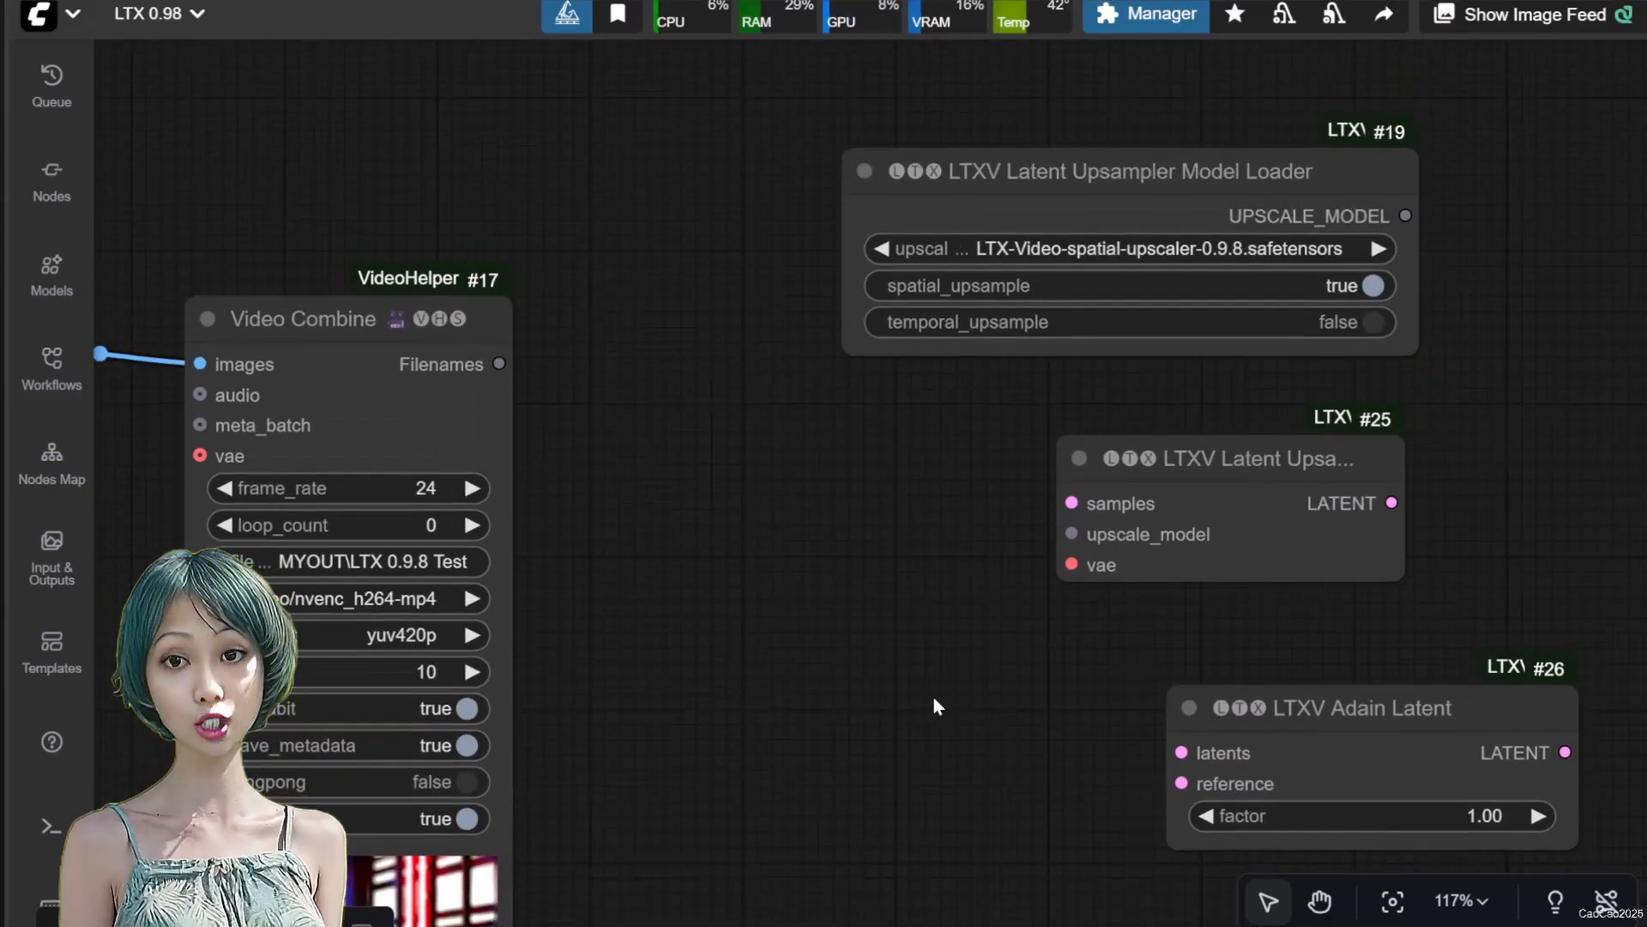
click(1209, 246)
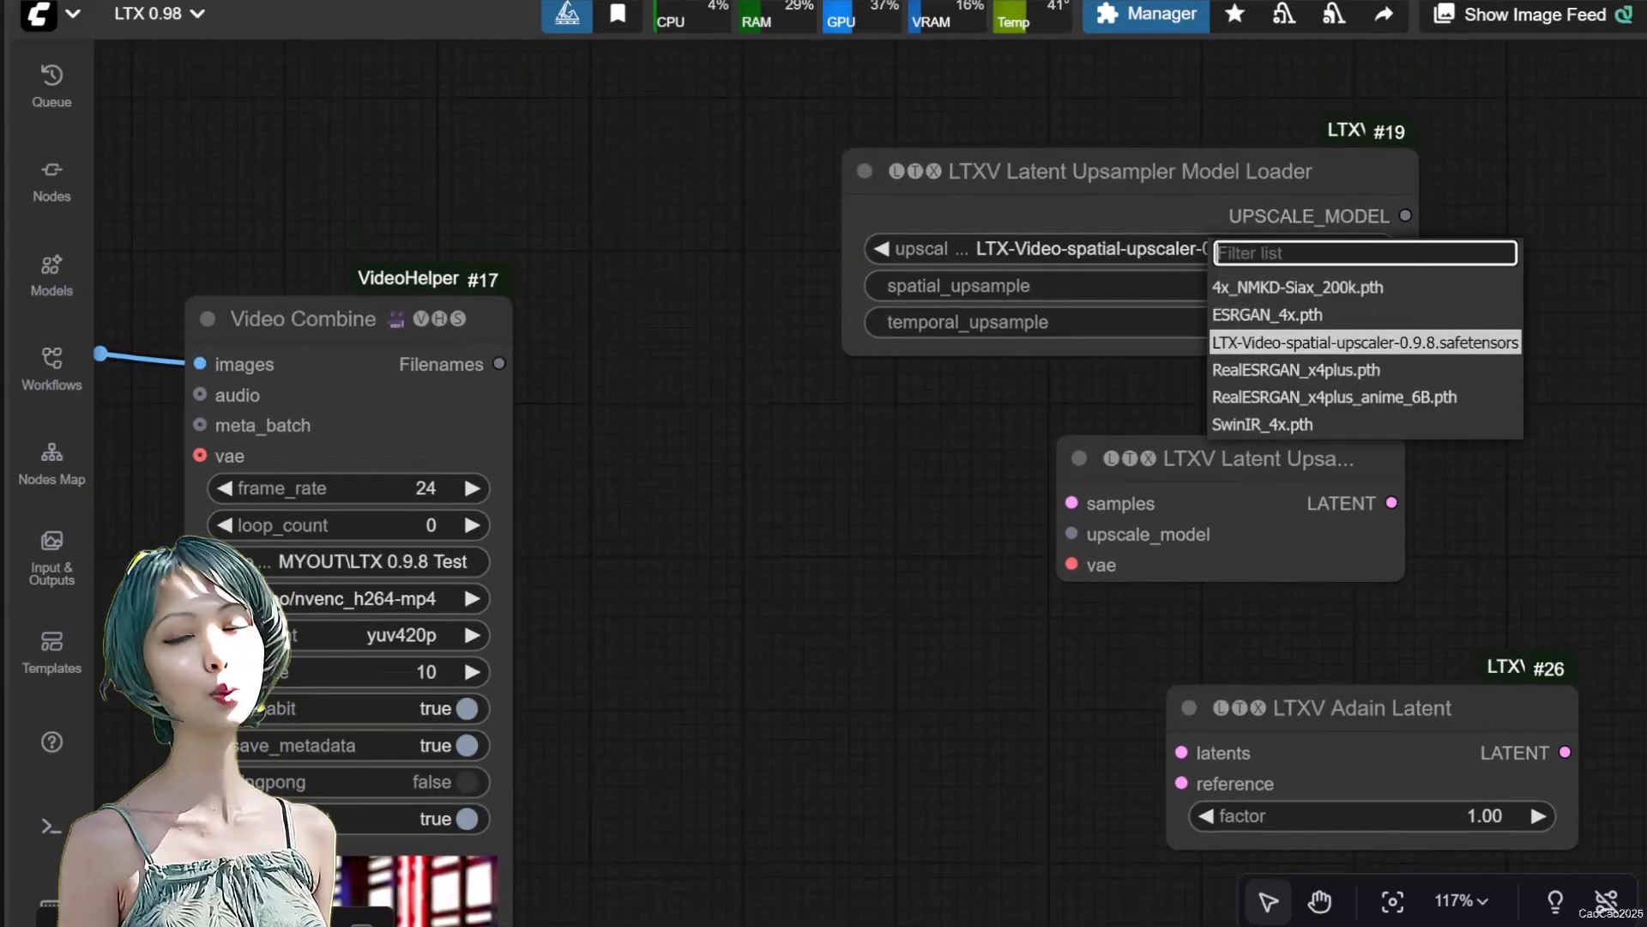
click(1244, 333)
drag(1405, 215, 1143, 532)
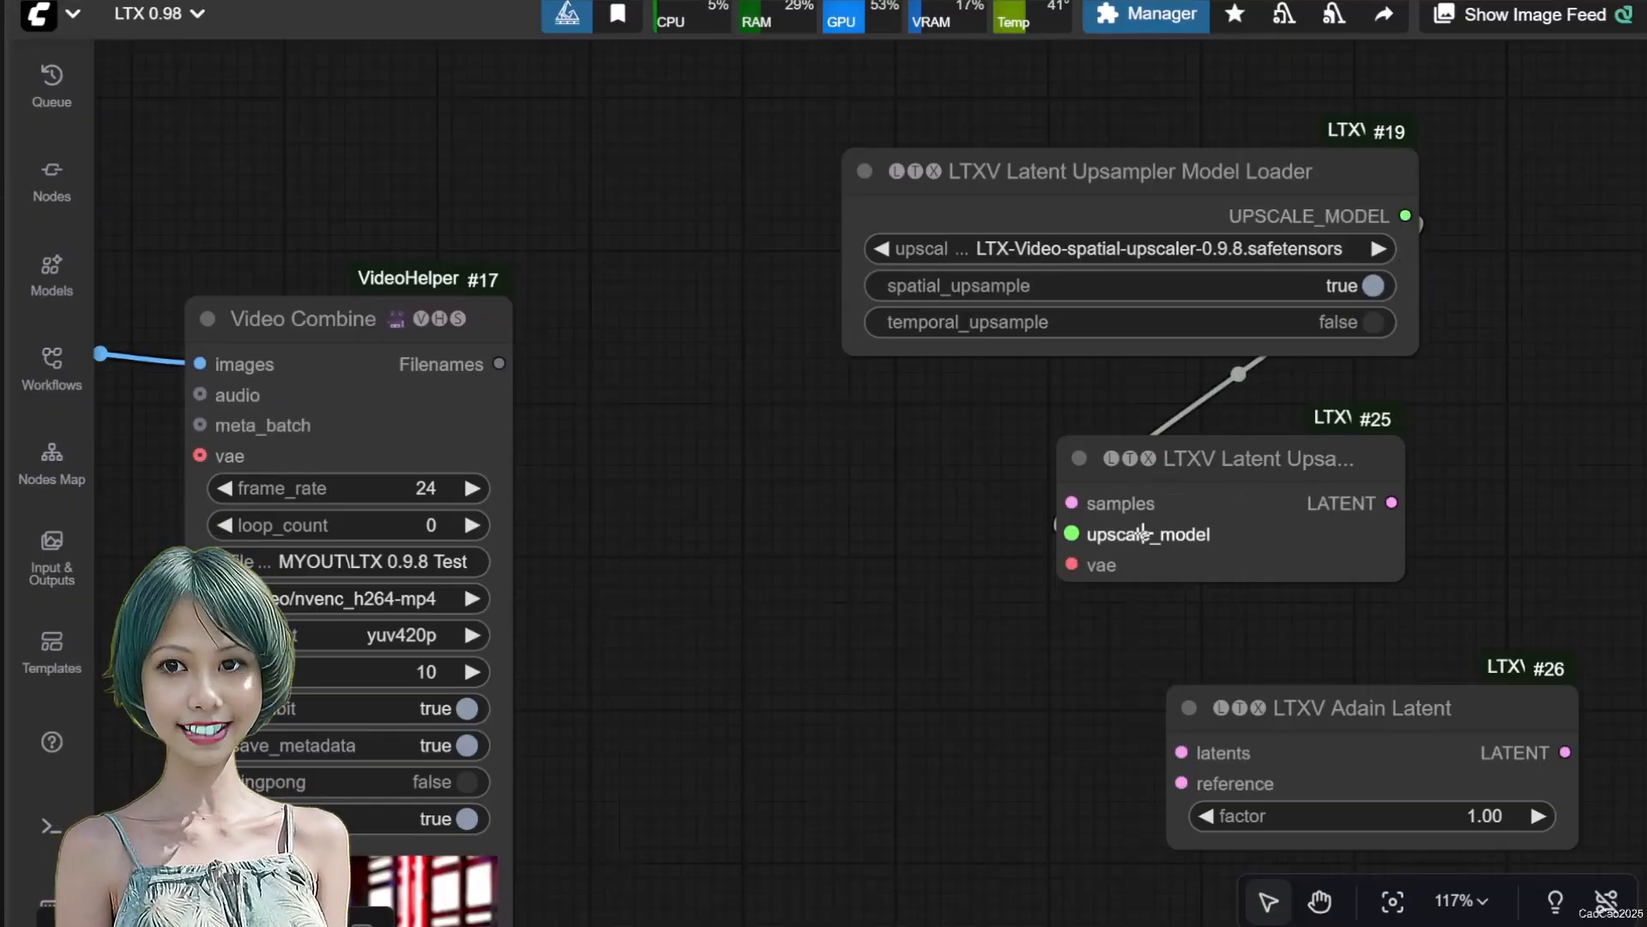
Connect the LTXV Base Sampler's denoised_output to the samples input of the Latent Upsampler
scroll(733, 576, down, 4)
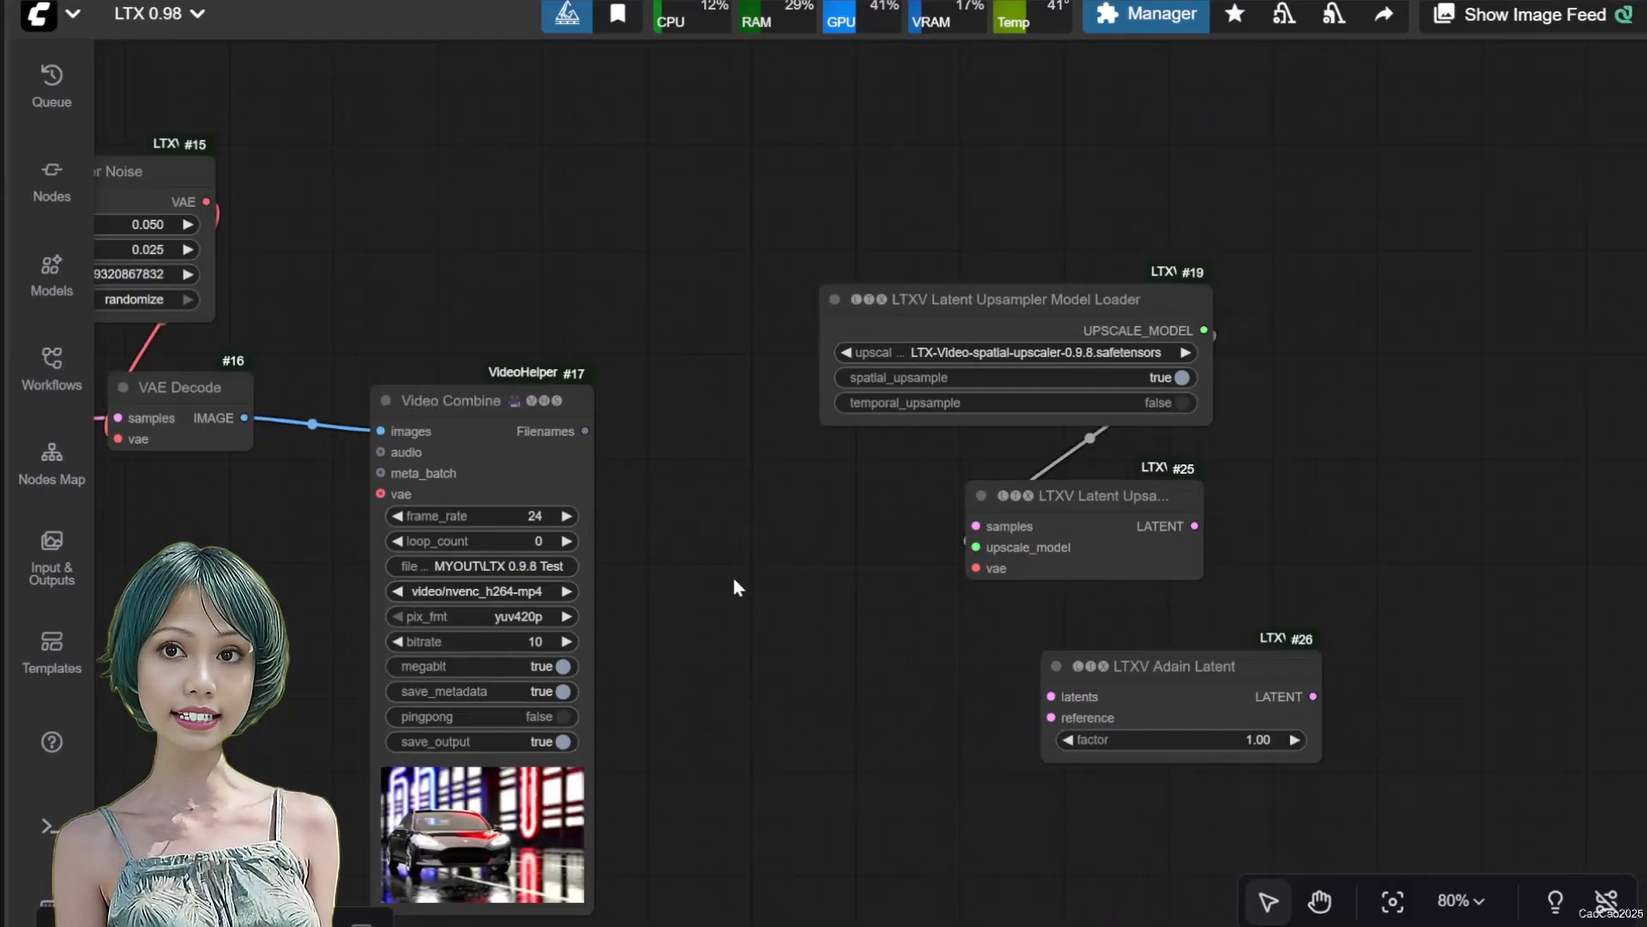
drag(669, 464, 987, 467)
drag(420, 424, 1311, 526)
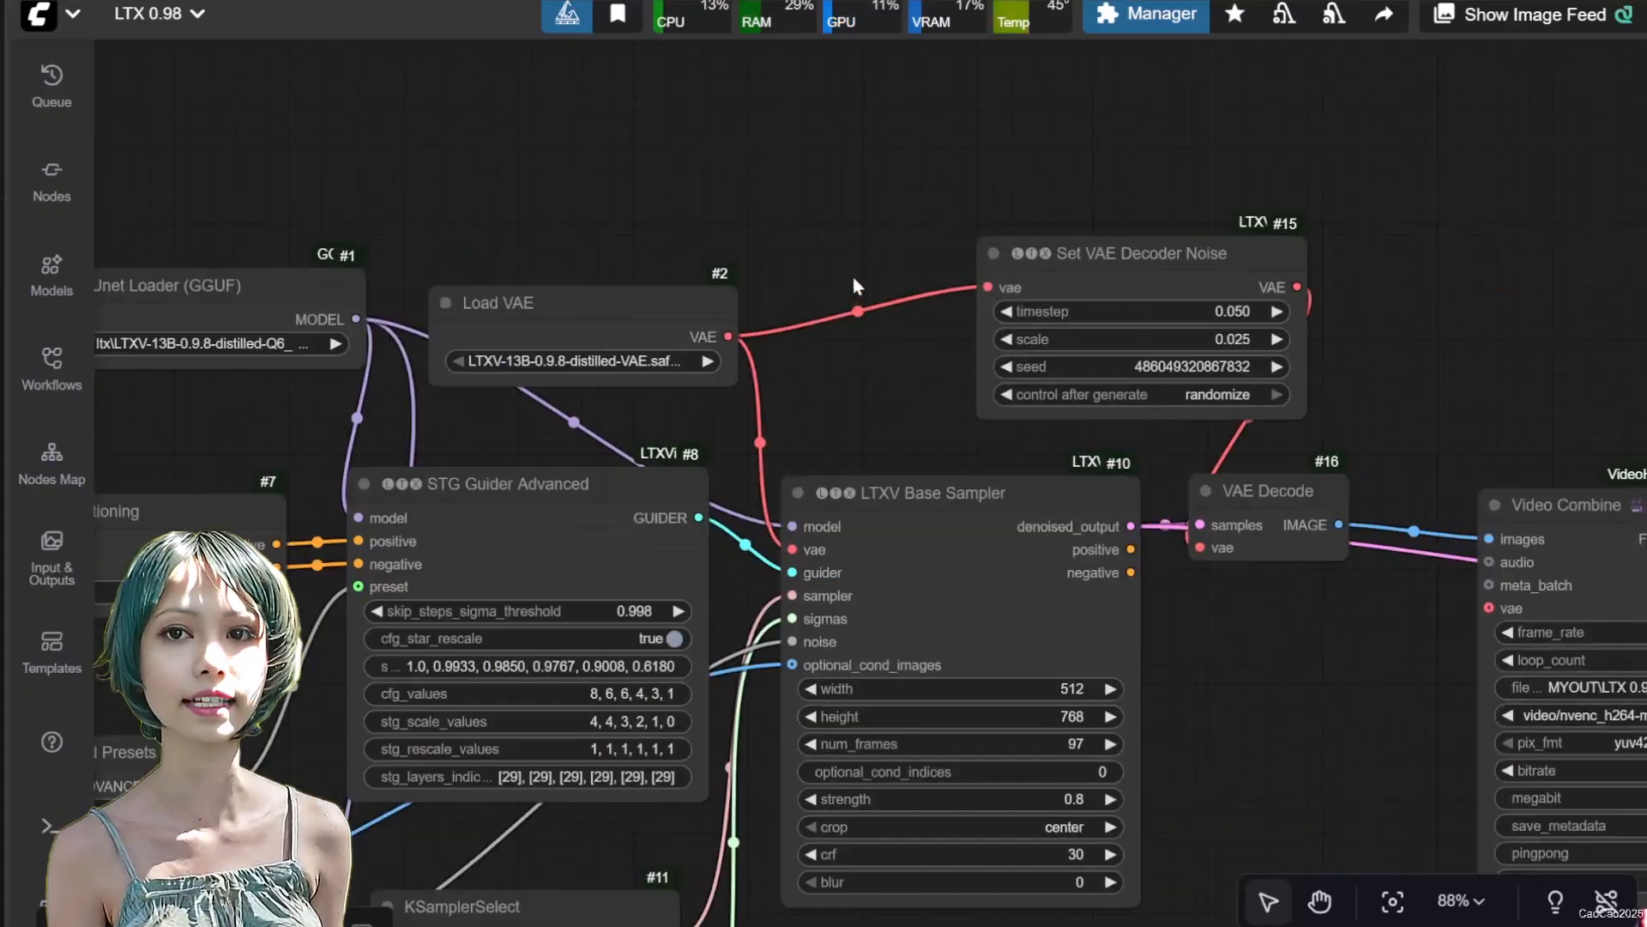
Add a SetNode named myvae near Load VAE and feed it from the VAE output
scroll(810, 207, up, 2)
double_click(806, 210)
text(setnode)
key(Return)
click(930, 257)
text(Vyvae)
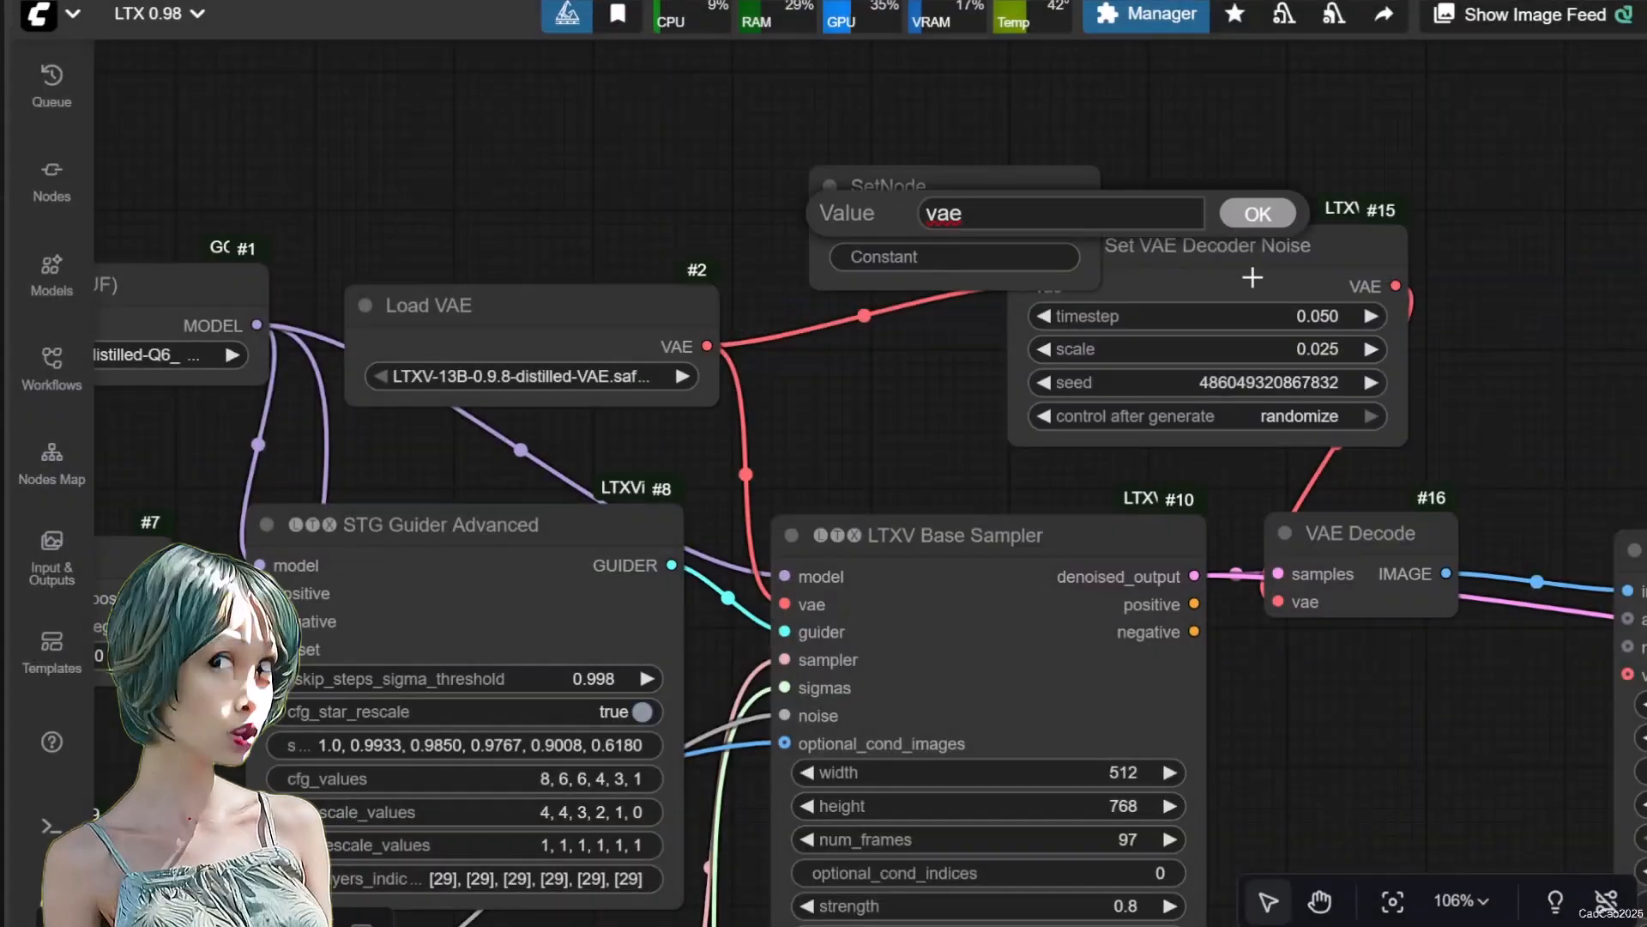
key(Return)
drag(707, 345, 822, 184)
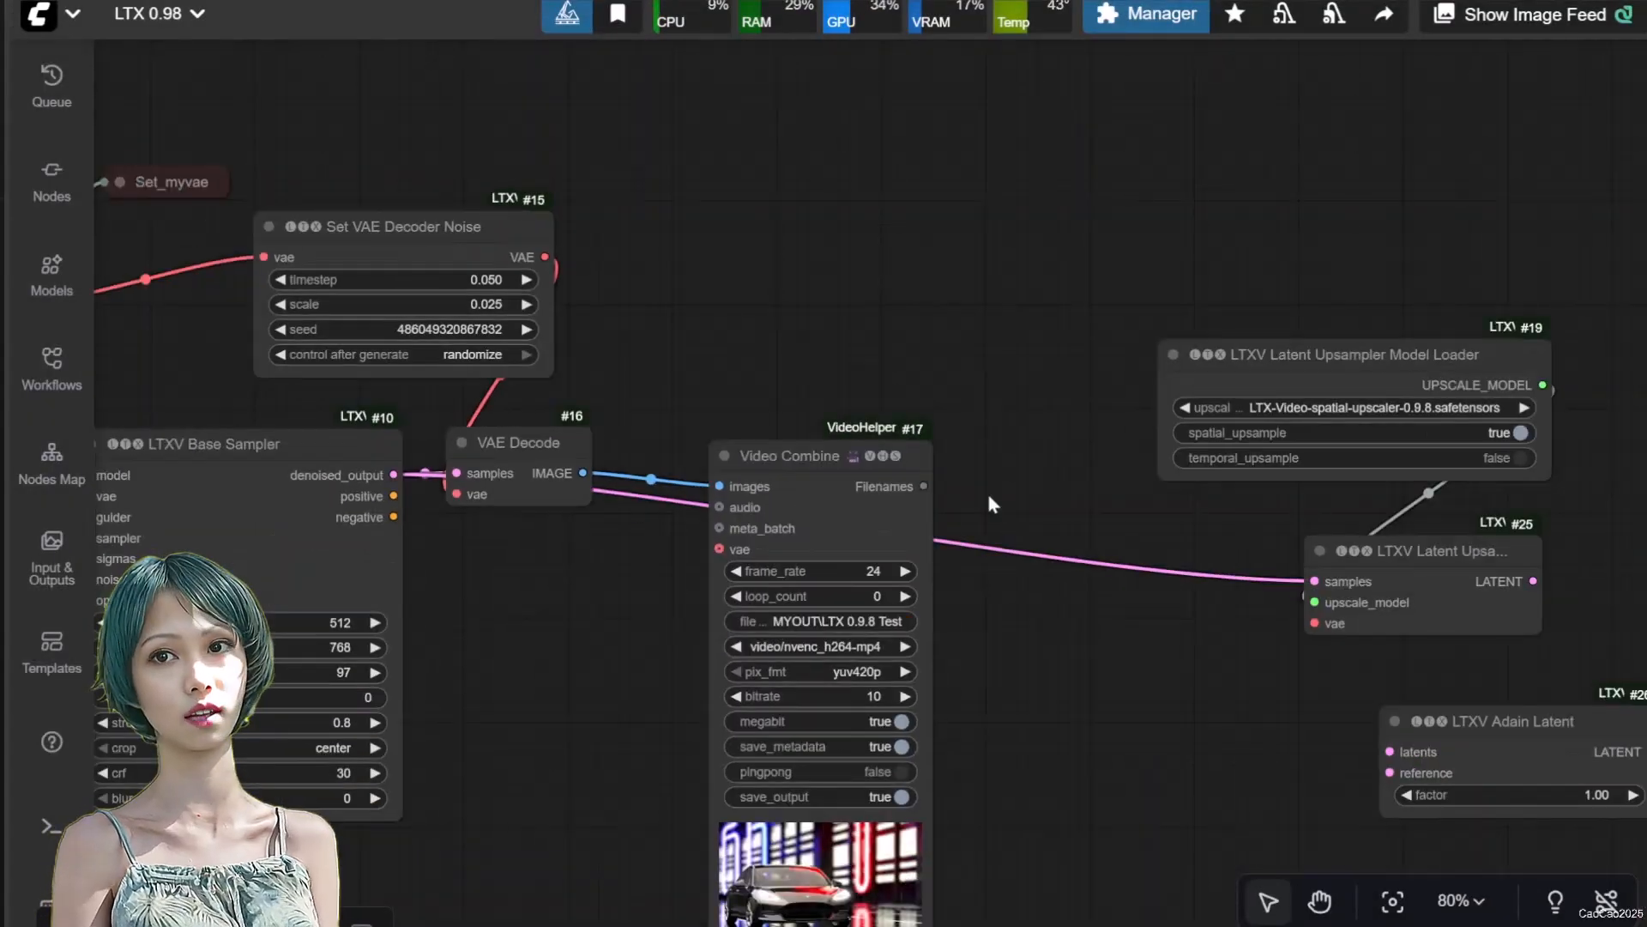
Add a GetNode for myvae beside the Latent Upsampler and connect it to the upsampler's vae input
double_click(991, 504)
text(getnode)
key(Return)
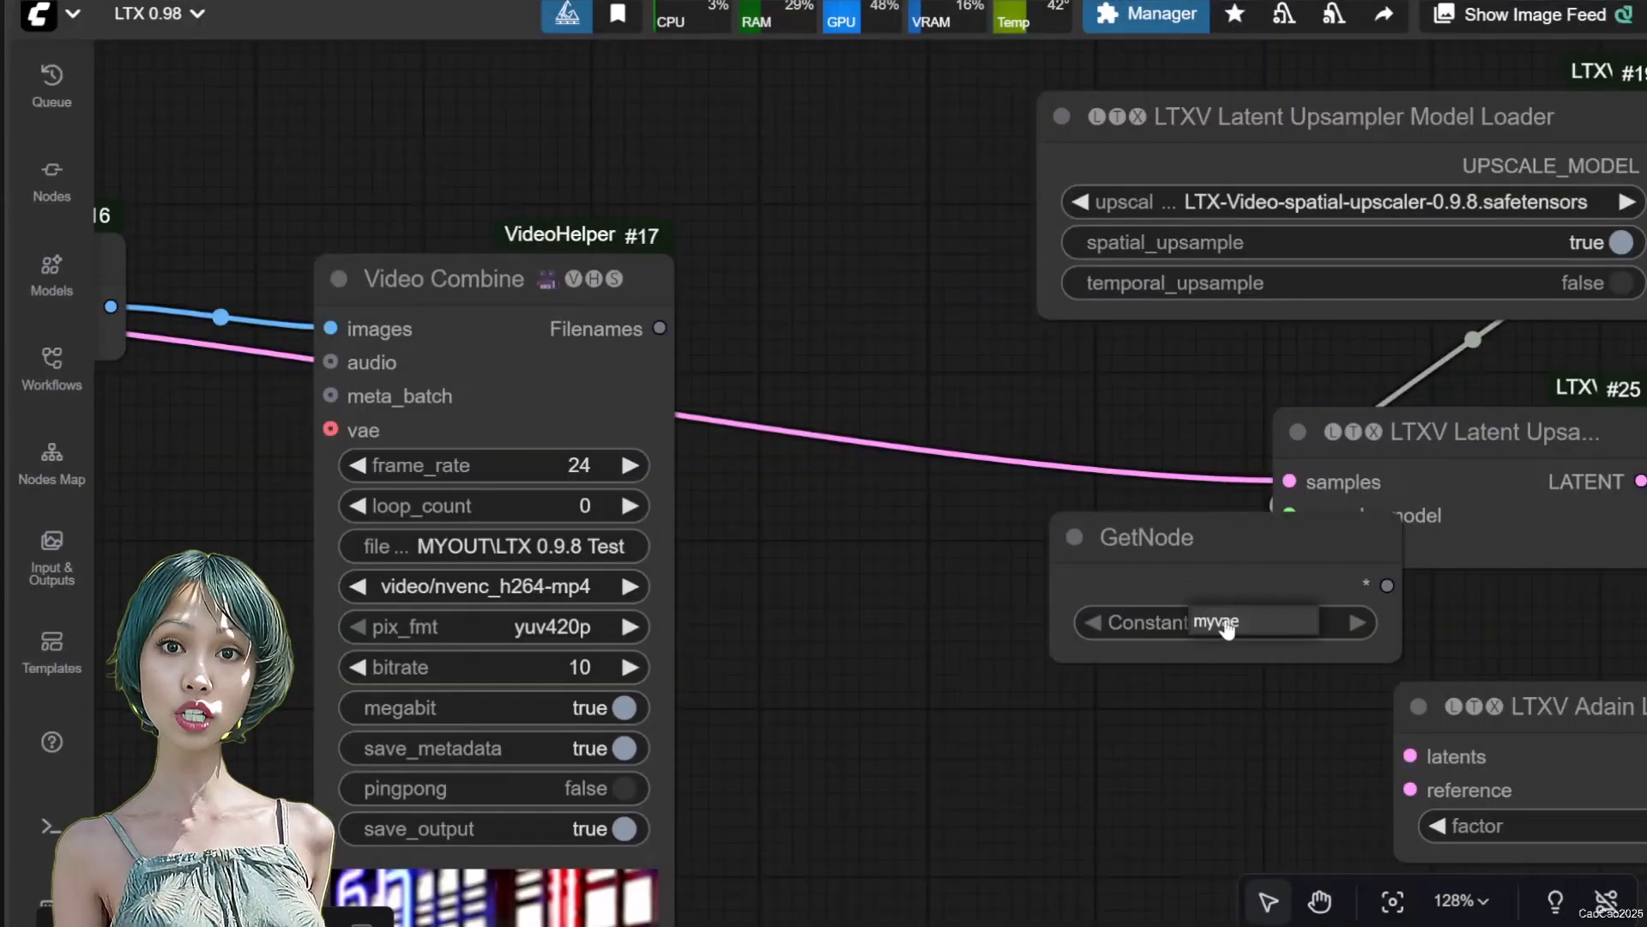
drag(1116, 523, 918, 515)
drag(1199, 573, 1290, 549)
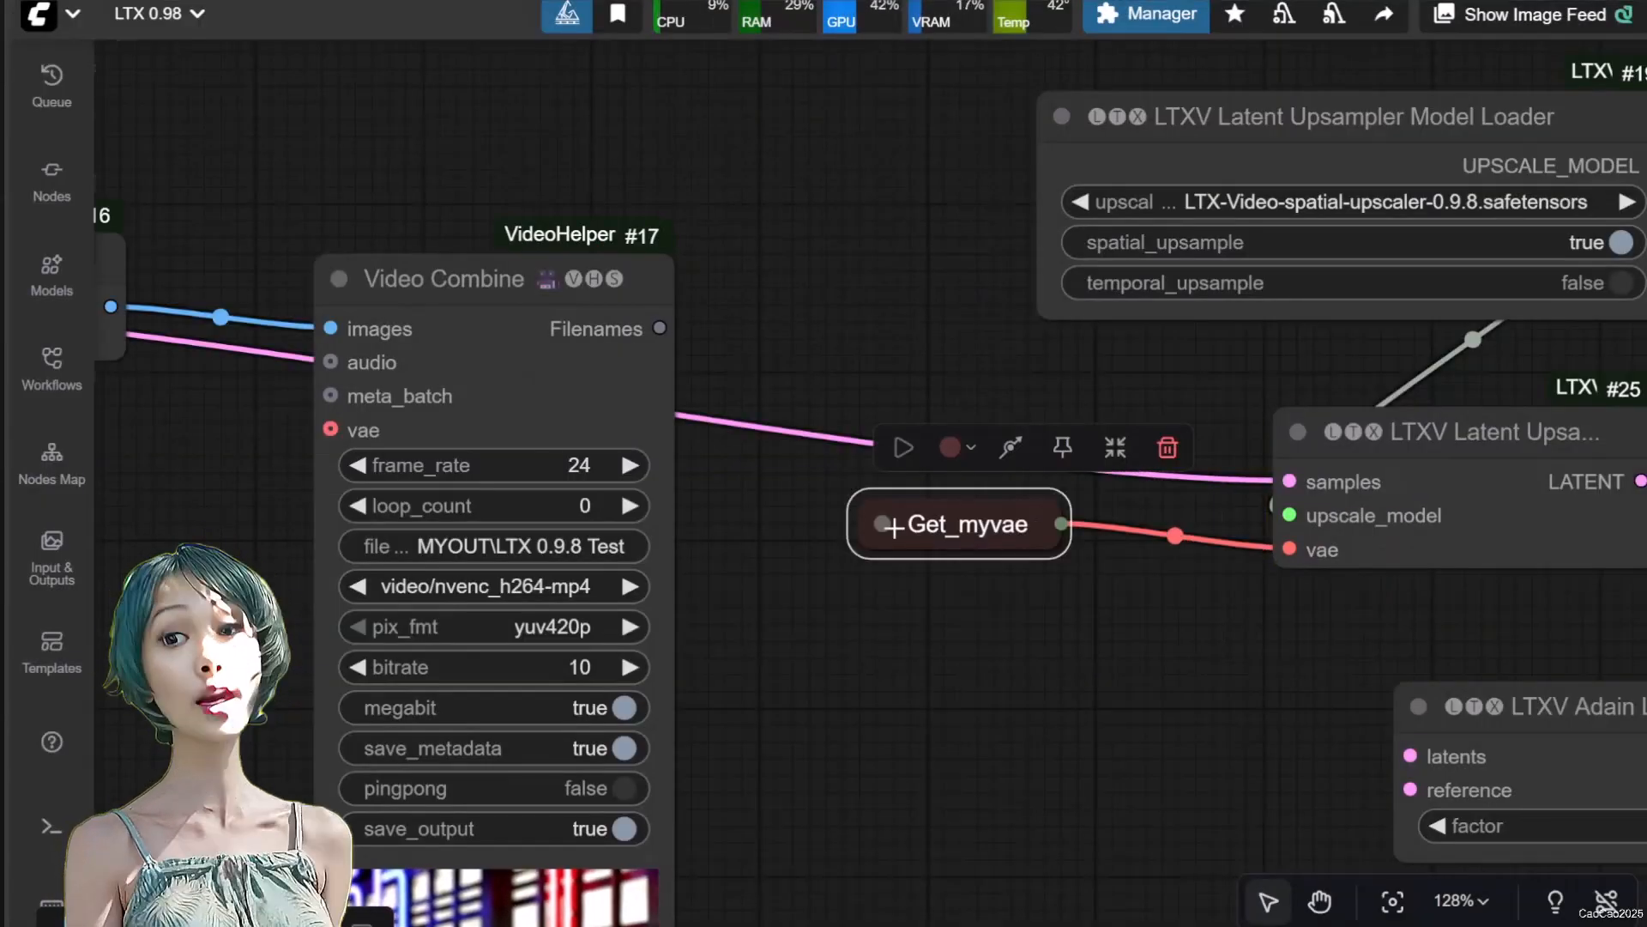
Connect the Latent Upsampler's output to Adain Latent's latents input and the Base Sampler's denoised_output to its reference input
scroll(944, 532, down, 7)
scroll(412, 410, up, 2)
drag(357, 360, 1358, 660)
drag(1298, 757, 734, 693)
scroll(682, 225, down, 1)
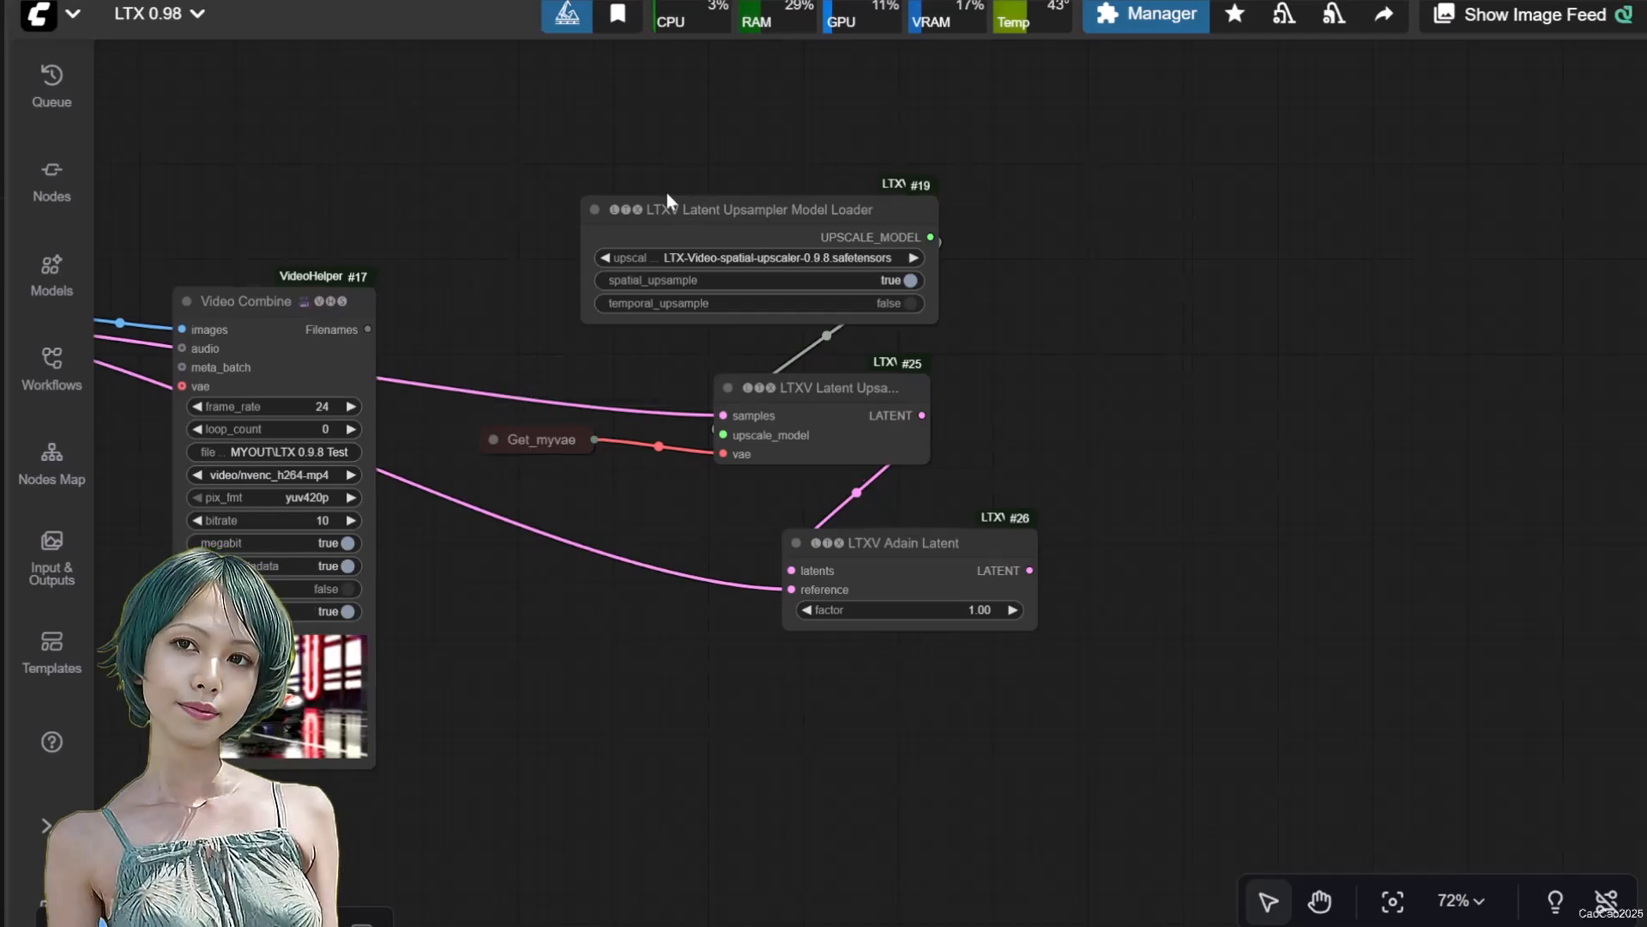
Shift the upsampler model loader, Latent Upsampler, Adain Latent and Get_myvae nodes closer to the Video Combine node
drag(698, 204, 737, 220)
drag(737, 220, 674, 201)
drag(827, 399, 663, 373)
drag(846, 553, 612, 527)
click(1019, 541)
scroll(1019, 541, up, 4)
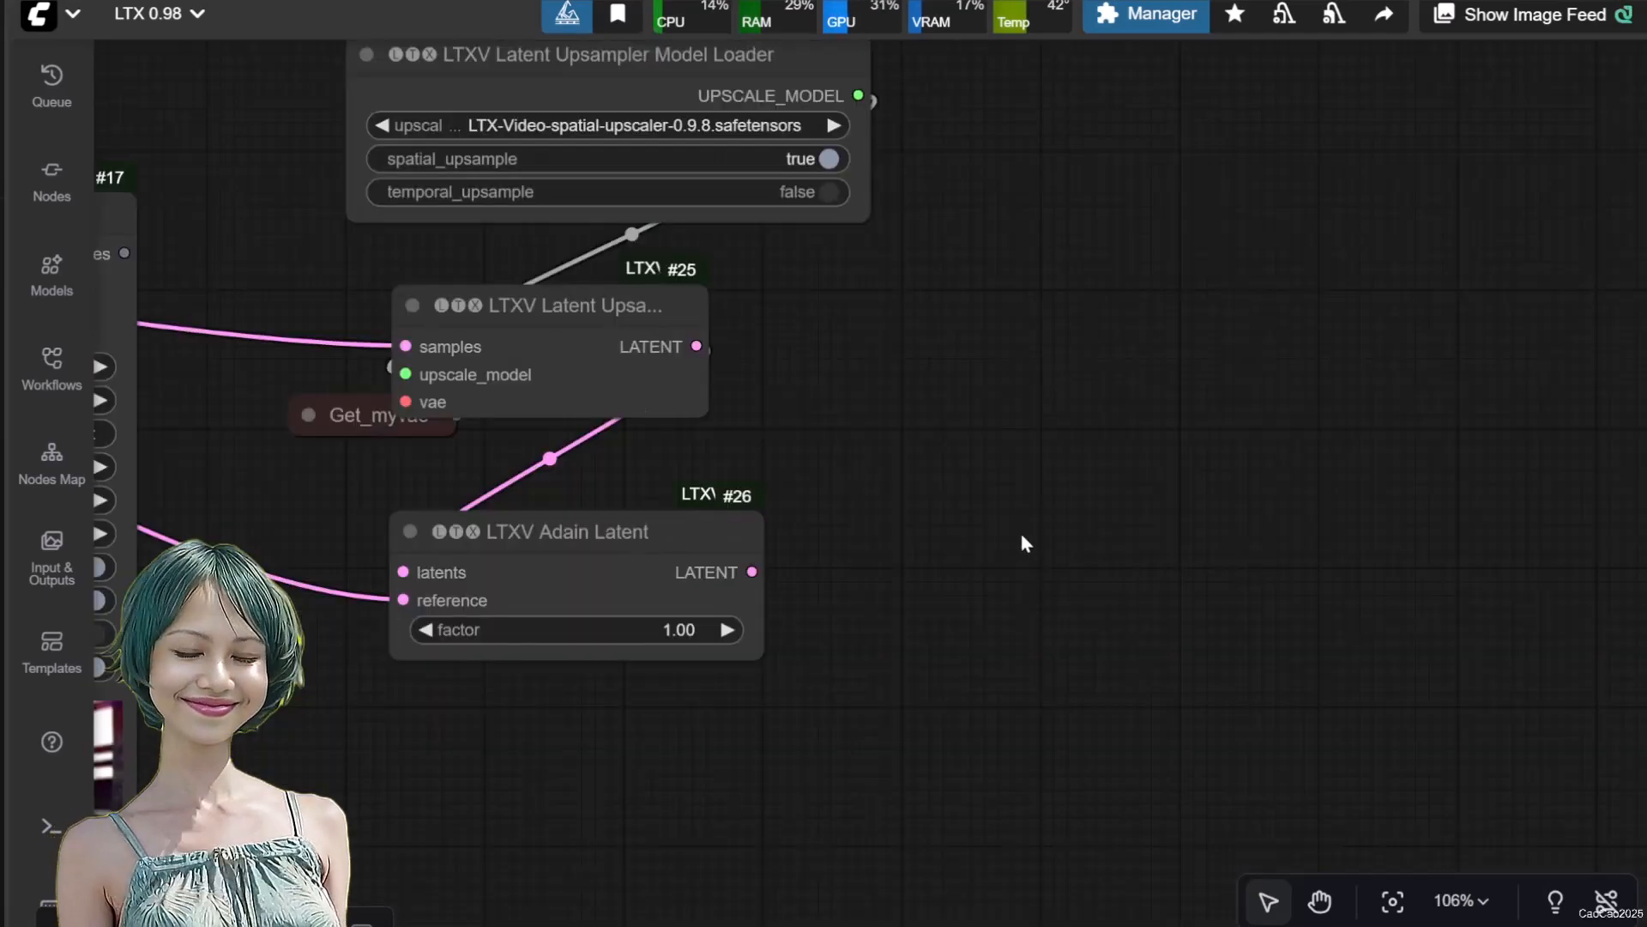
drag(1065, 482, 1014, 580)
drag(292, 515, 175, 532)
click(1024, 552)
Set the factor of the LTXV Adain Latent node to 0.25
click(619, 735)
text(0.25)
key(Return)
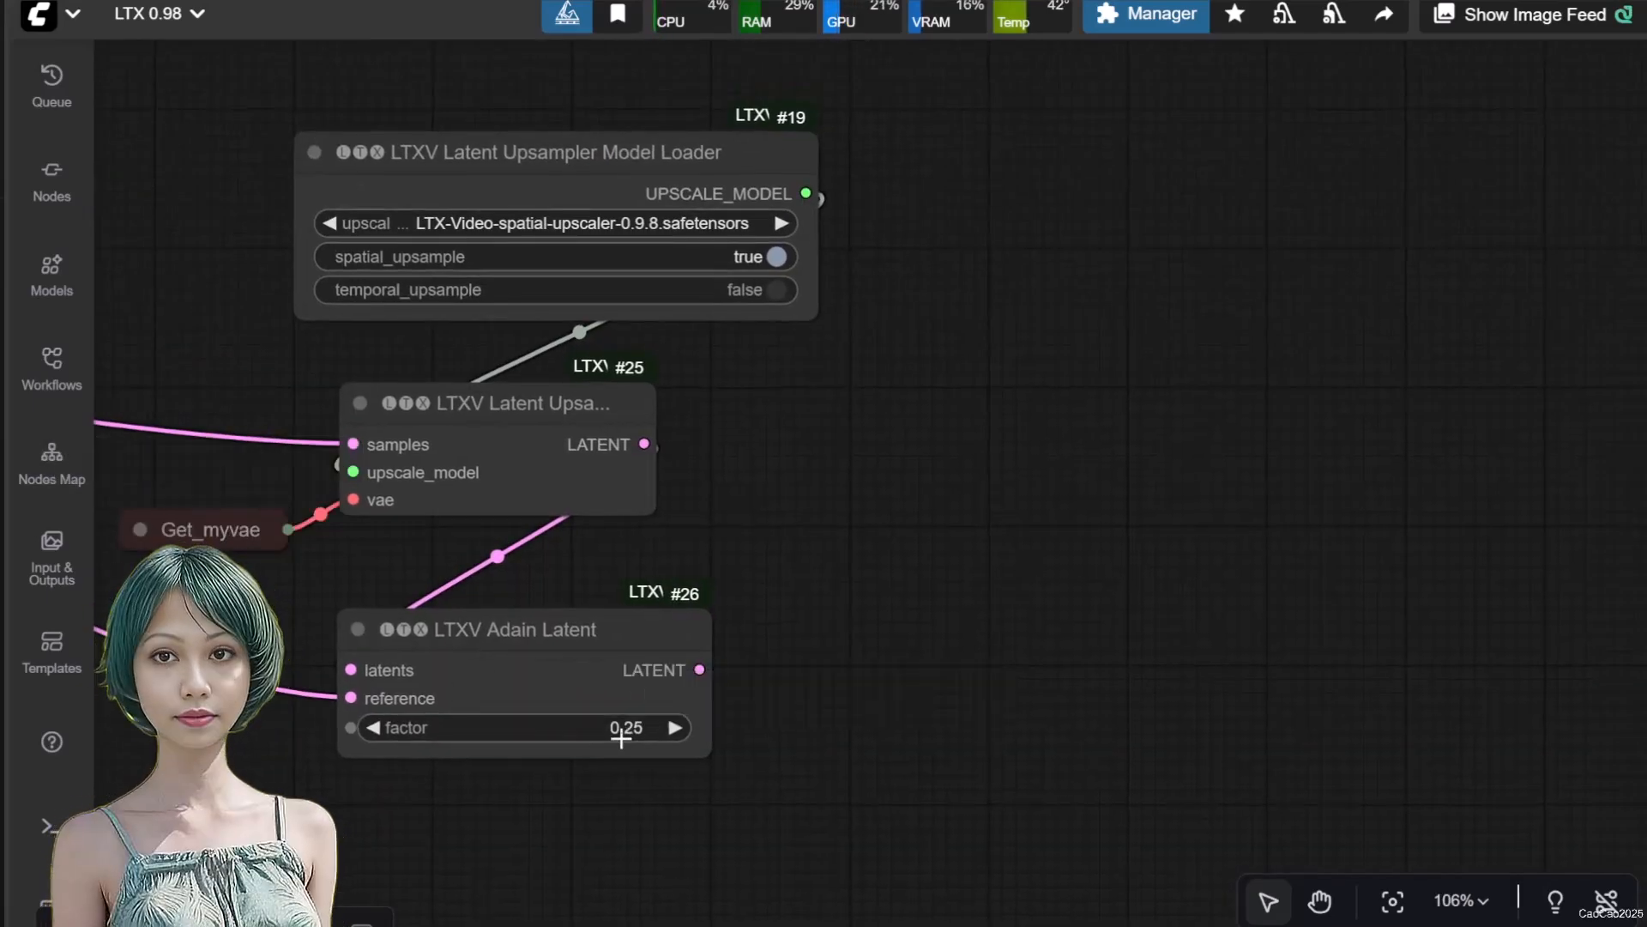
Add an LTXV Tiled Sampler node to the right of the upsampling nodes
scroll(640, 412, down, 4)
double_click(975, 391)
text(ltxc)
key(BackSpace)
text(v tiled)
click(986, 347)
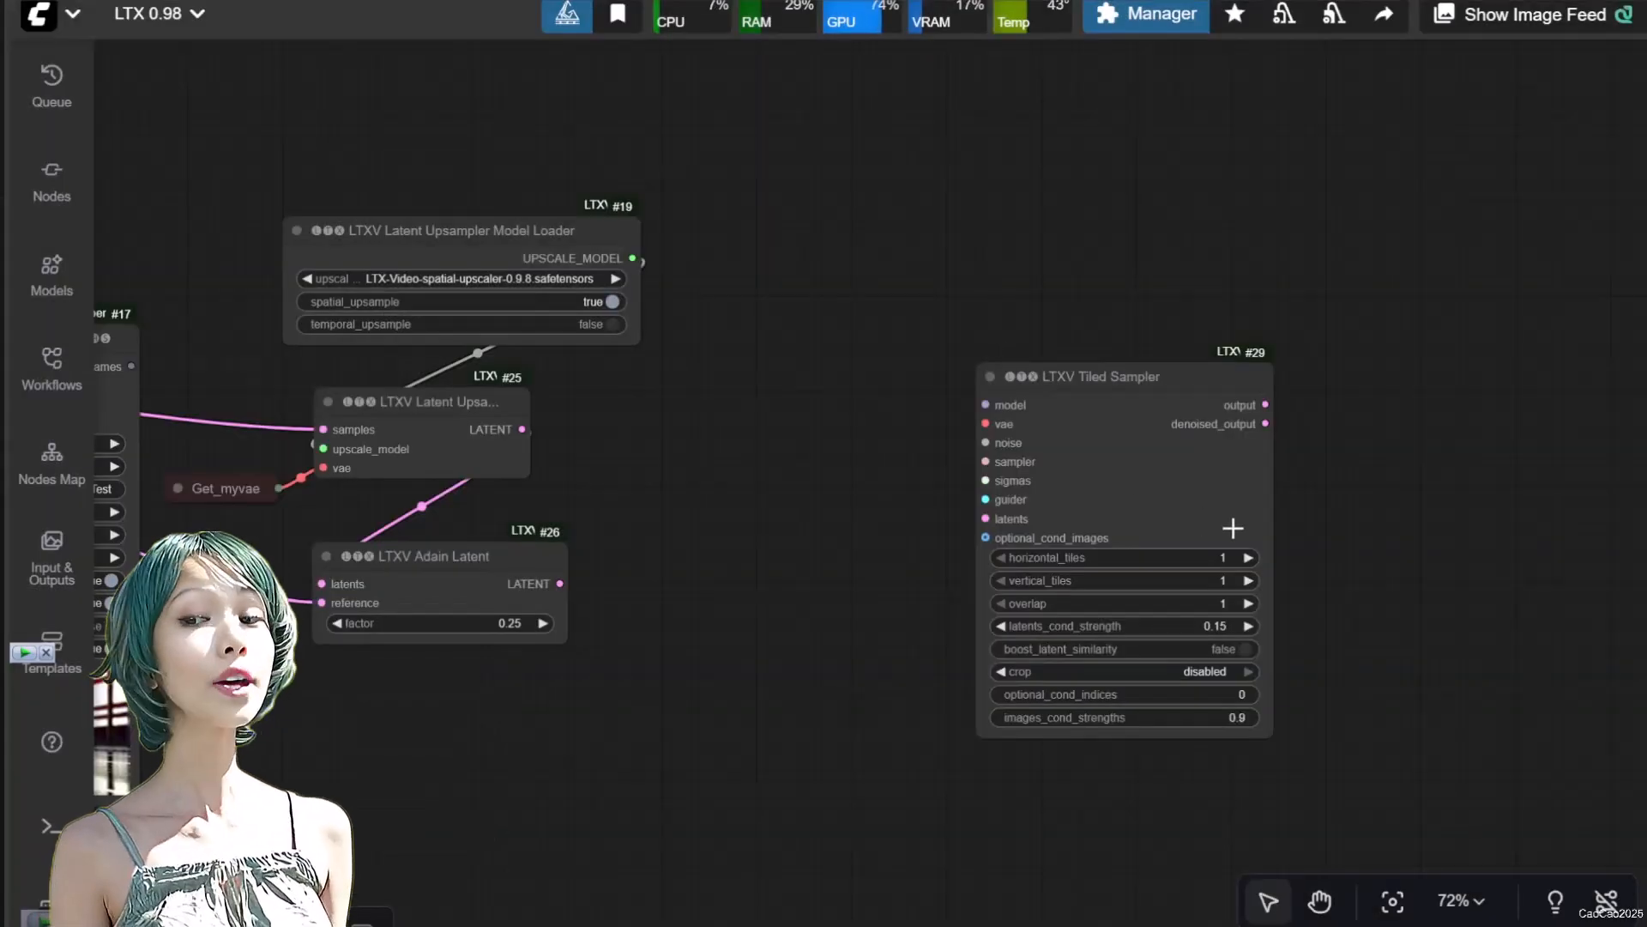
scroll(1295, 523, up, 3)
drag(1021, 321, 1054, 196)
Add a SetNode named mymodel to share the loaded model with other parts of the workflow
scroll(570, 397, down, 8)
drag(512, 462, 971, 304)
scroll(314, 418, up, 3)
scroll(877, 260, up, 9)
double_click(877, 260)
text(set)
key(Return)
click(1059, 345)
text(mymodel)
key(Return)
Feed the Tiled Sampler's model and vae inputs from collapsed GetNodes set to mymodel and myvae
double_click(914, 291)
text(get)
click(1030, 353)
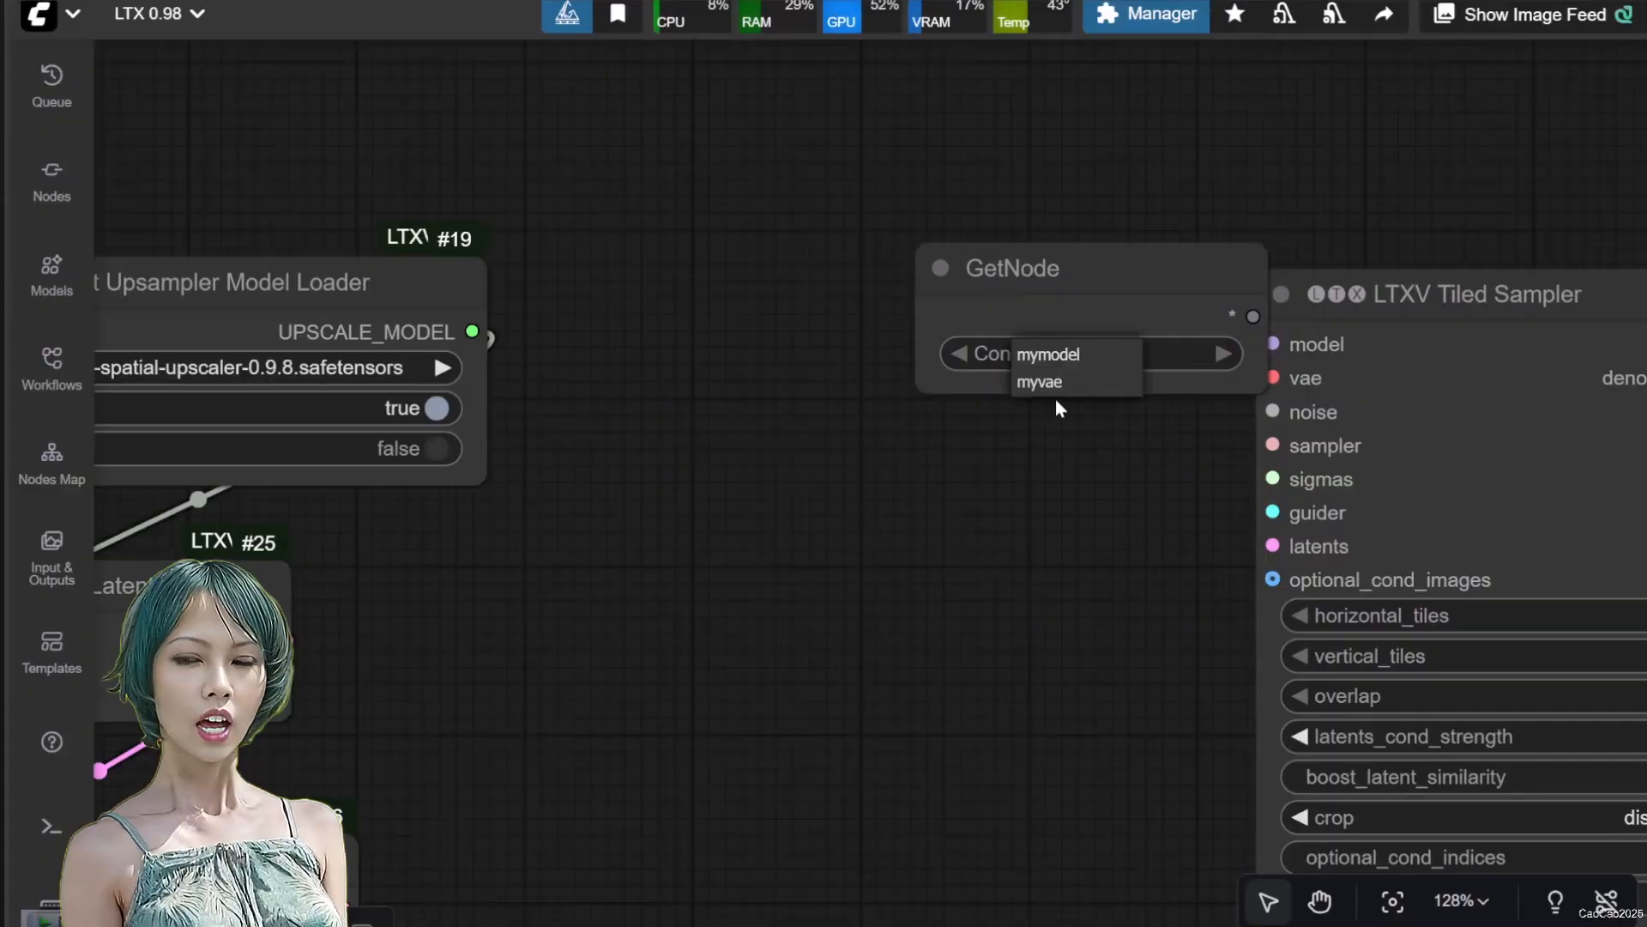
click(1048, 355)
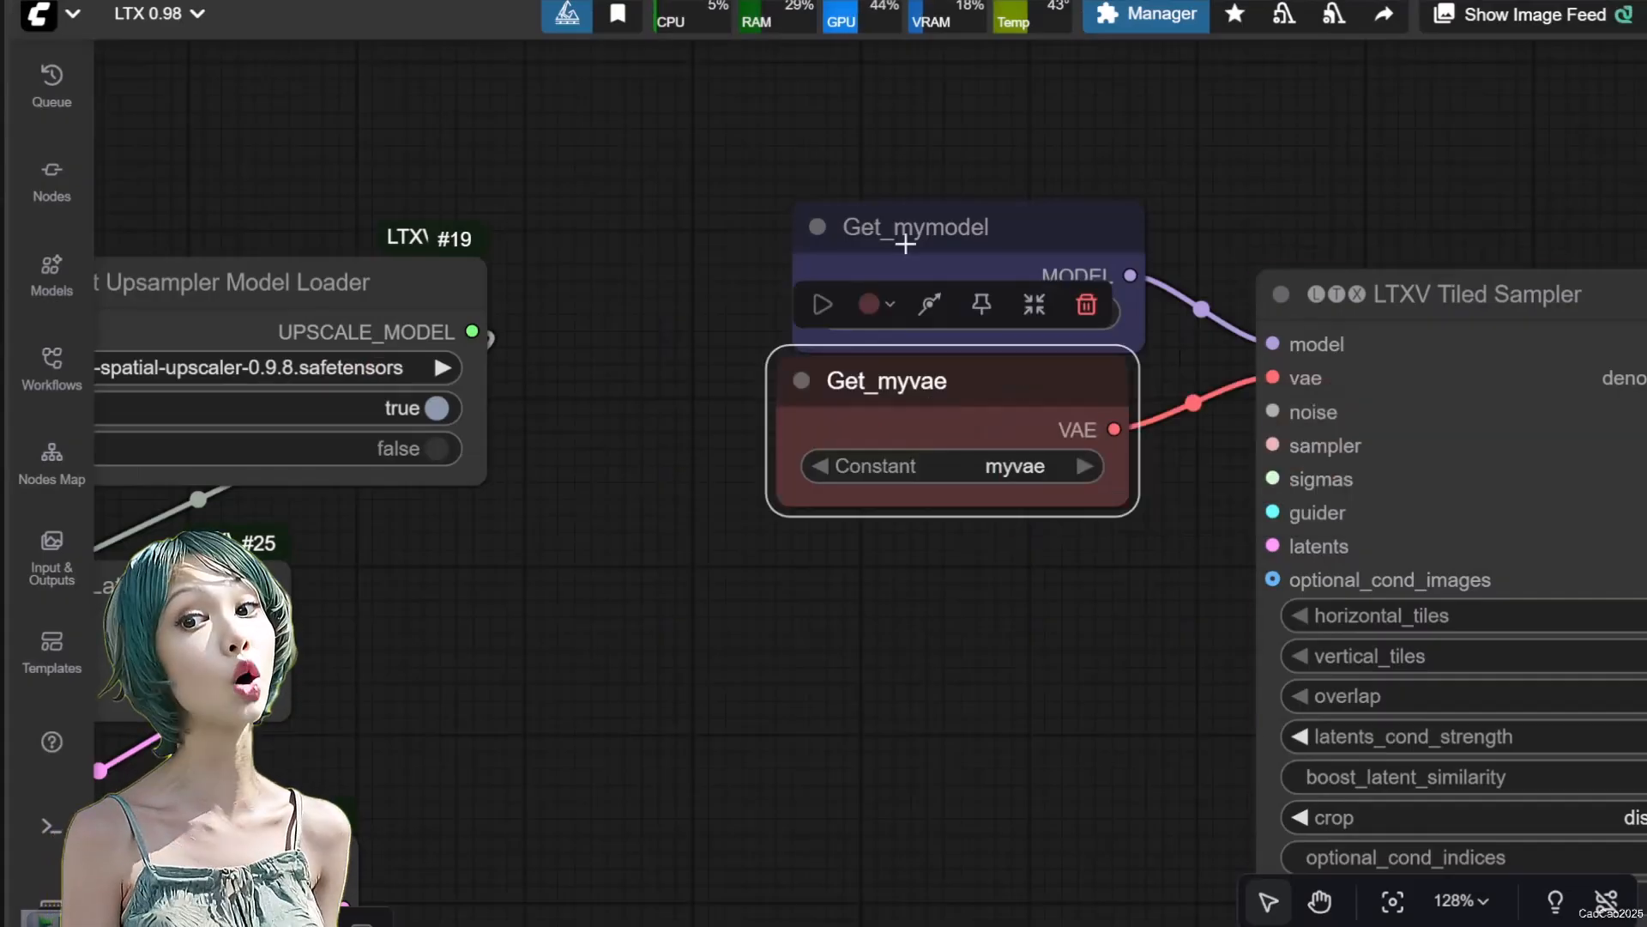
click(887, 305)
Add a RandomNoise node for the Tiled Sampler's noise input with a fixed seed of 5445
drag(1272, 412, 849, 406)
click(900, 538)
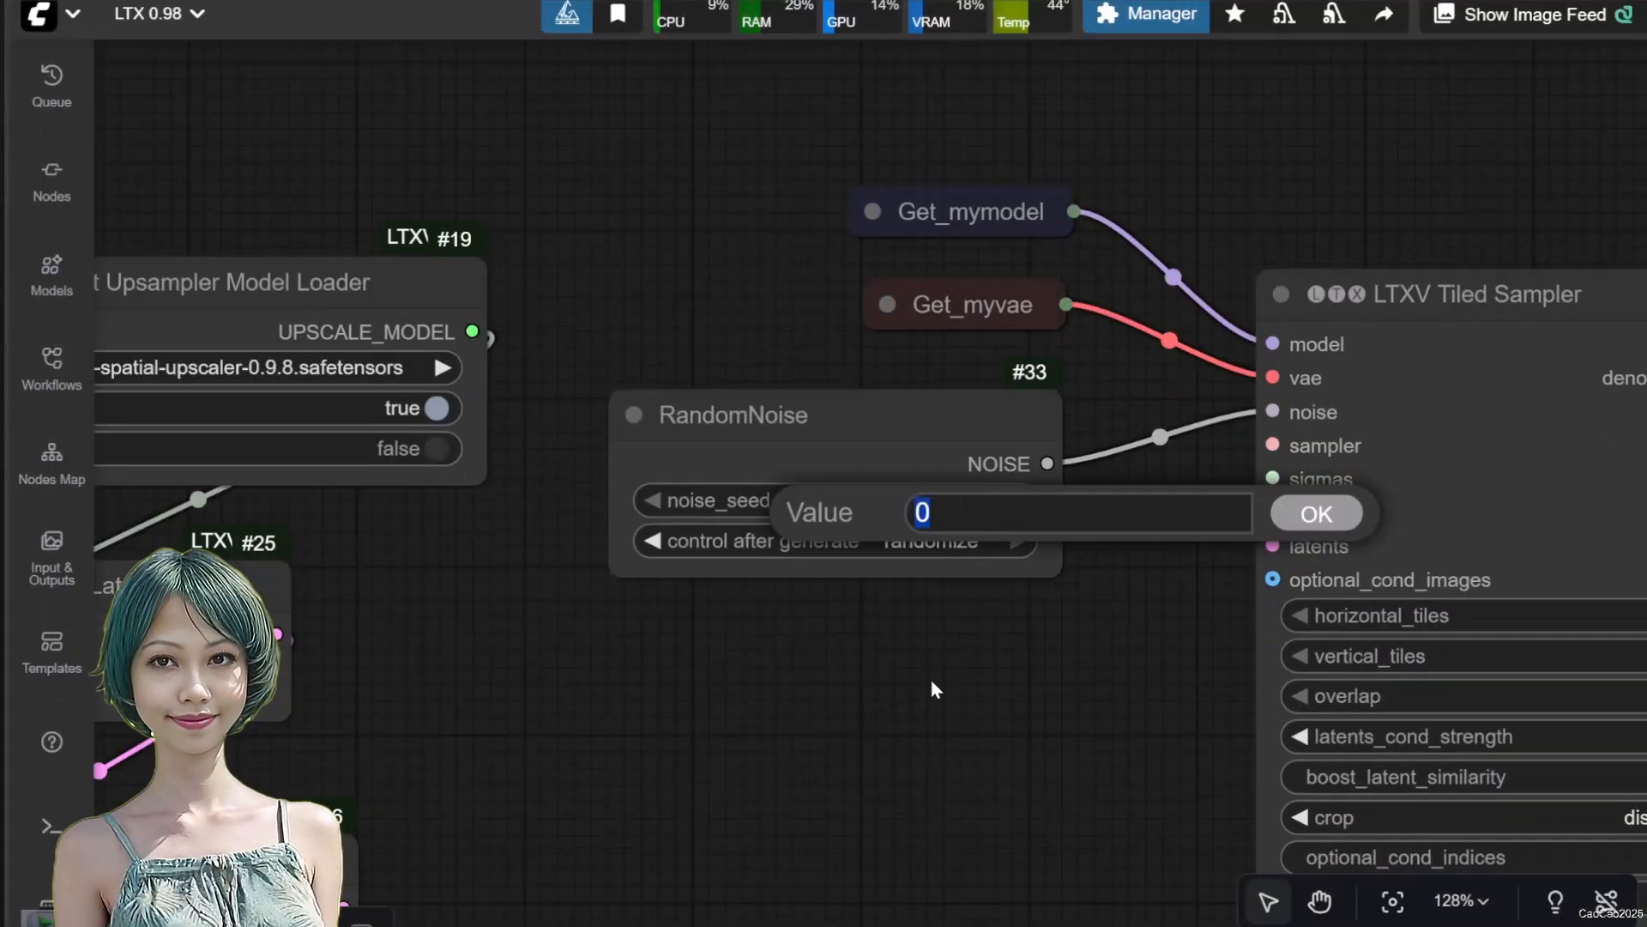
text(5445)
key(Return)
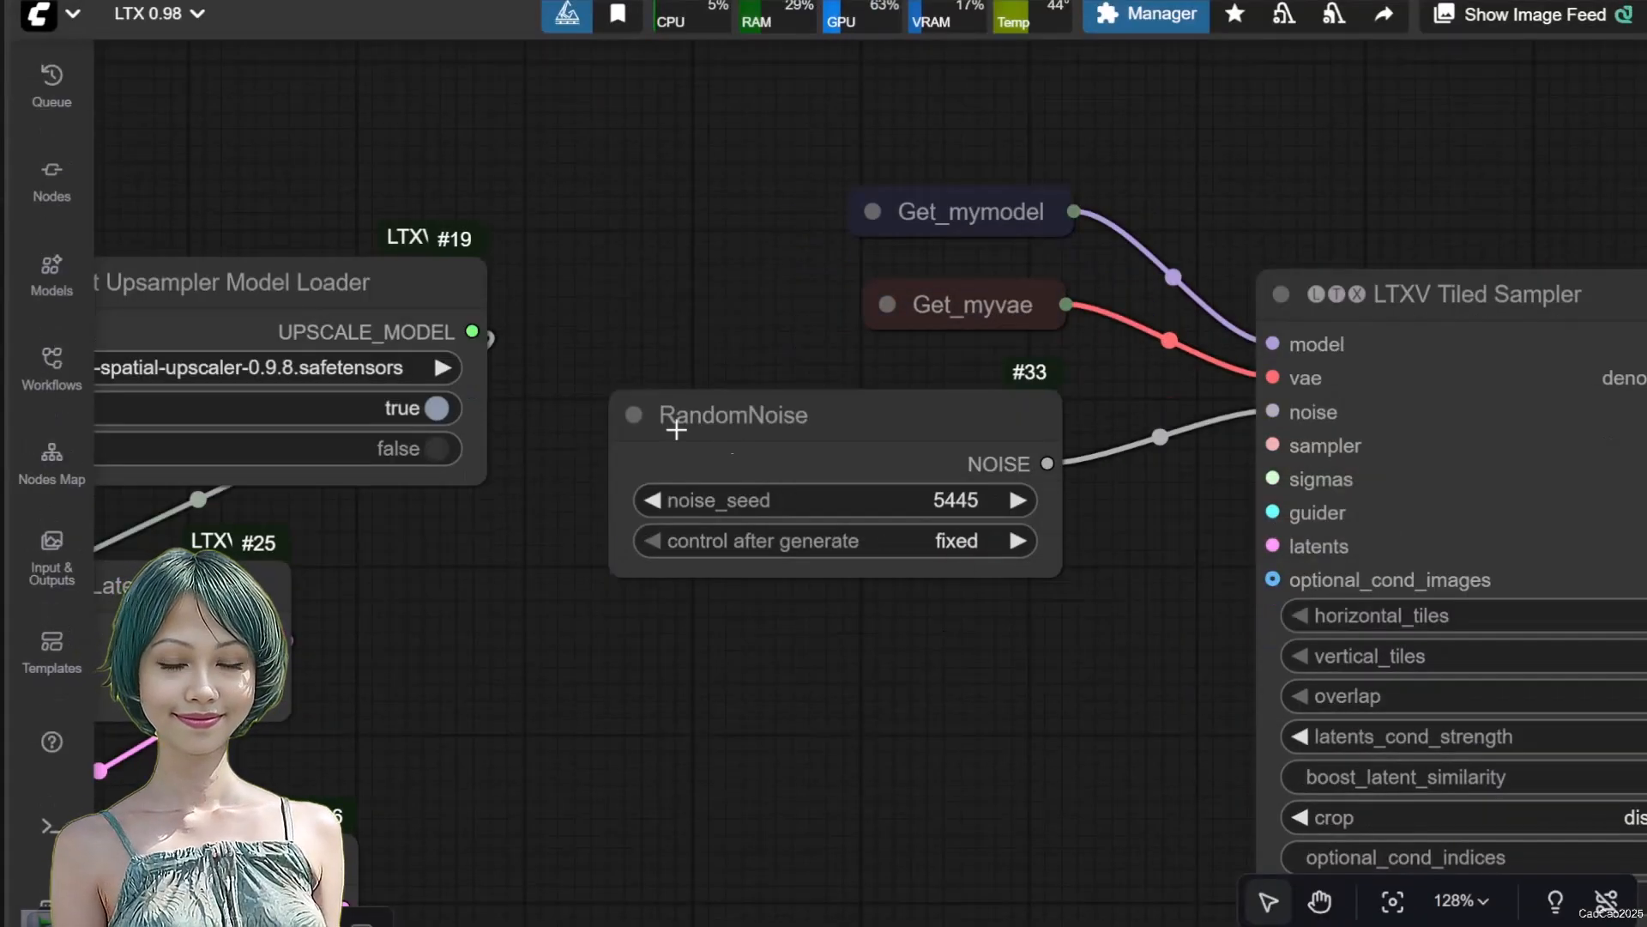
Collapse the RandomNoise node beneath Get_myvae and connect Adain Latent's output to the Tiled Sampler's latents input
click(634, 415)
drag(687, 415, 877, 371)
scroll(978, 504, down, 3)
drag(502, 807, 1200, 536)
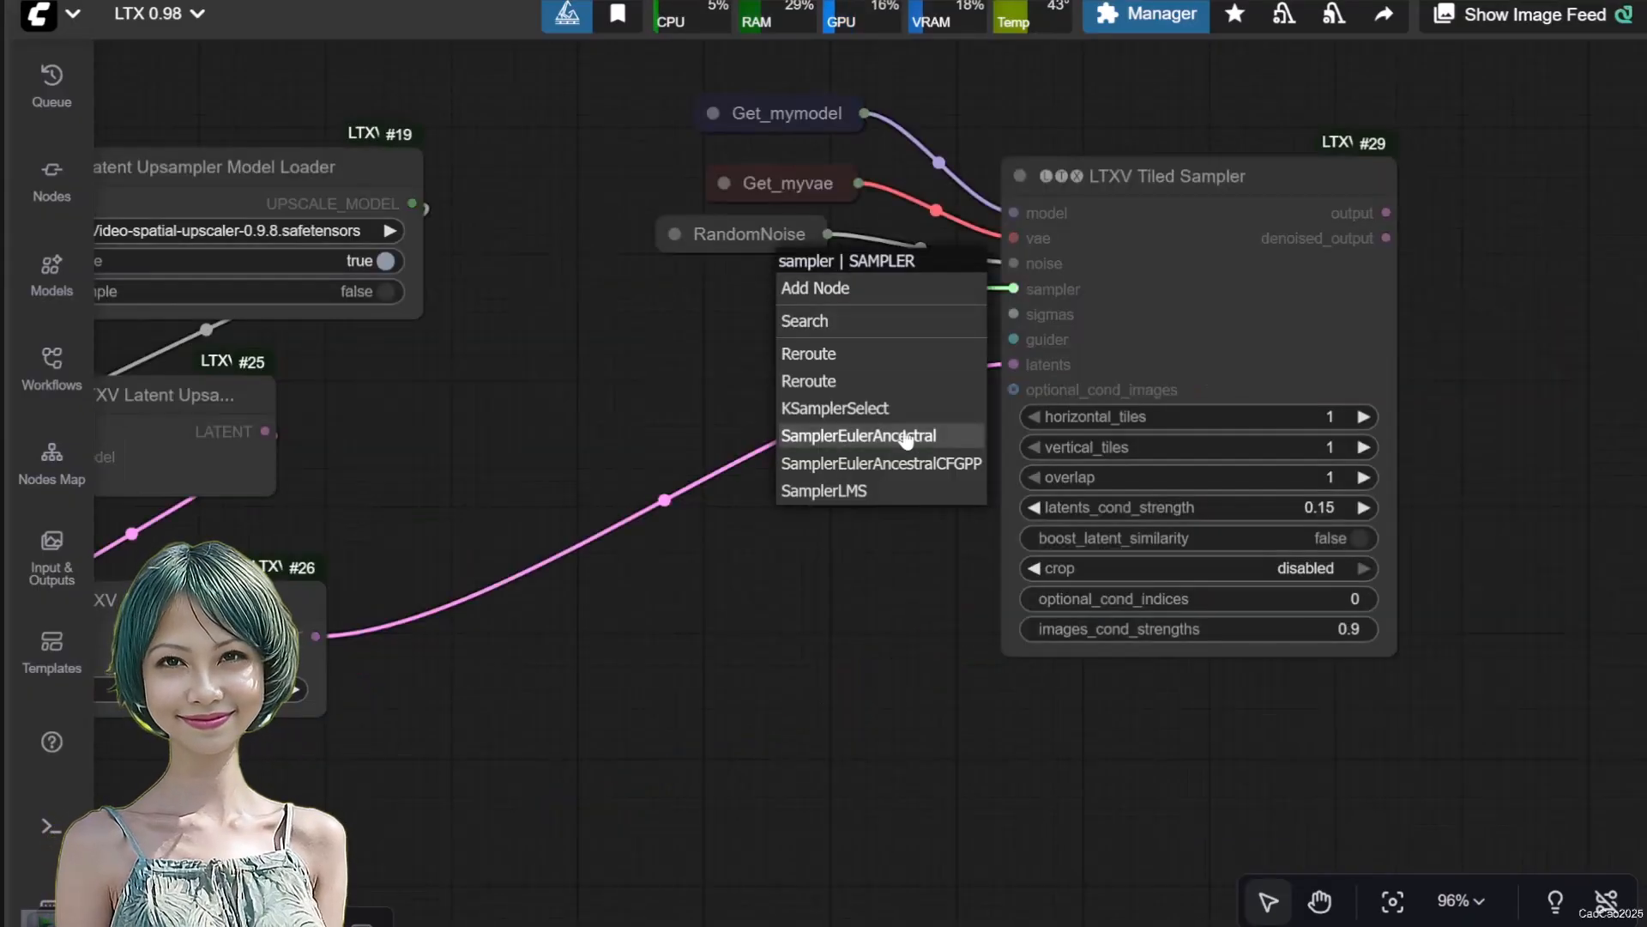
Add a KSamplerSelect node set to gradient_estimation for the Tiled Sampler's sampler input and collapse it below RandomNoise
click(837, 404)
click(1012, 332)
text(Gr)
click(950, 369)
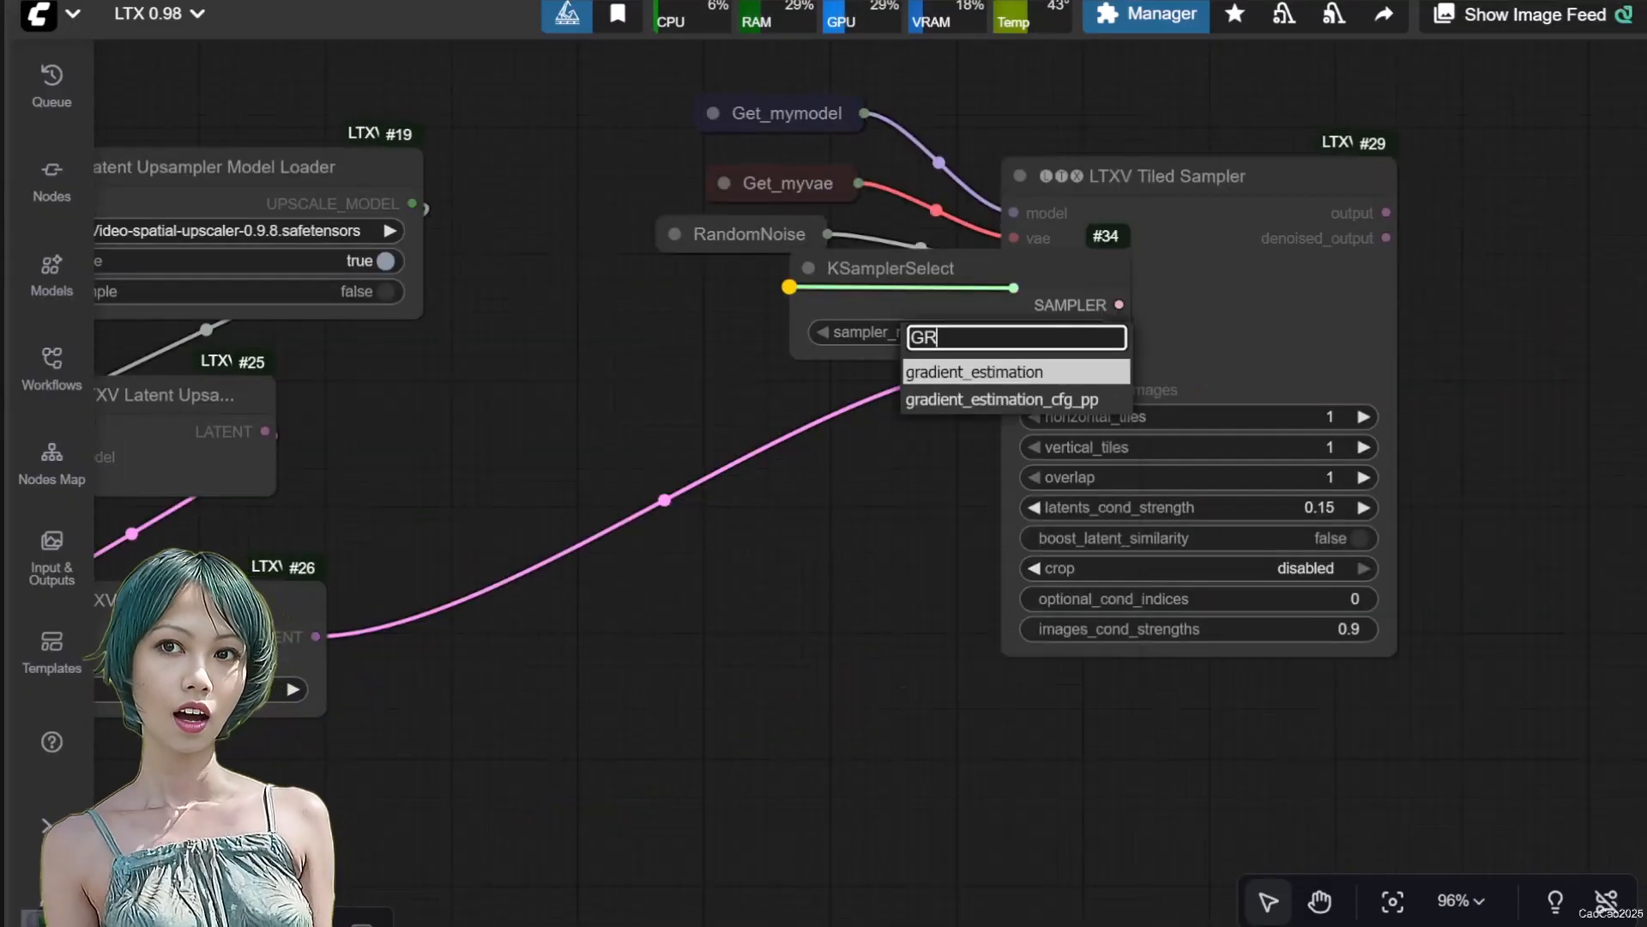
drag(878, 280, 700, 285)
click(560, 294)
Add a BasicScheduler node below the Tiled Sampler and set its steps to 30
double_click(865, 594)
text(basic sc)
click(826, 340)
click(1029, 794)
text(30)
key(Return)
Set the scheduler of the BasicScheduler node to linear_quadratic
drag(1304, 816, 1084, 610)
click(858, 542)
text(liner)
key(BackSpace)
click(867, 575)
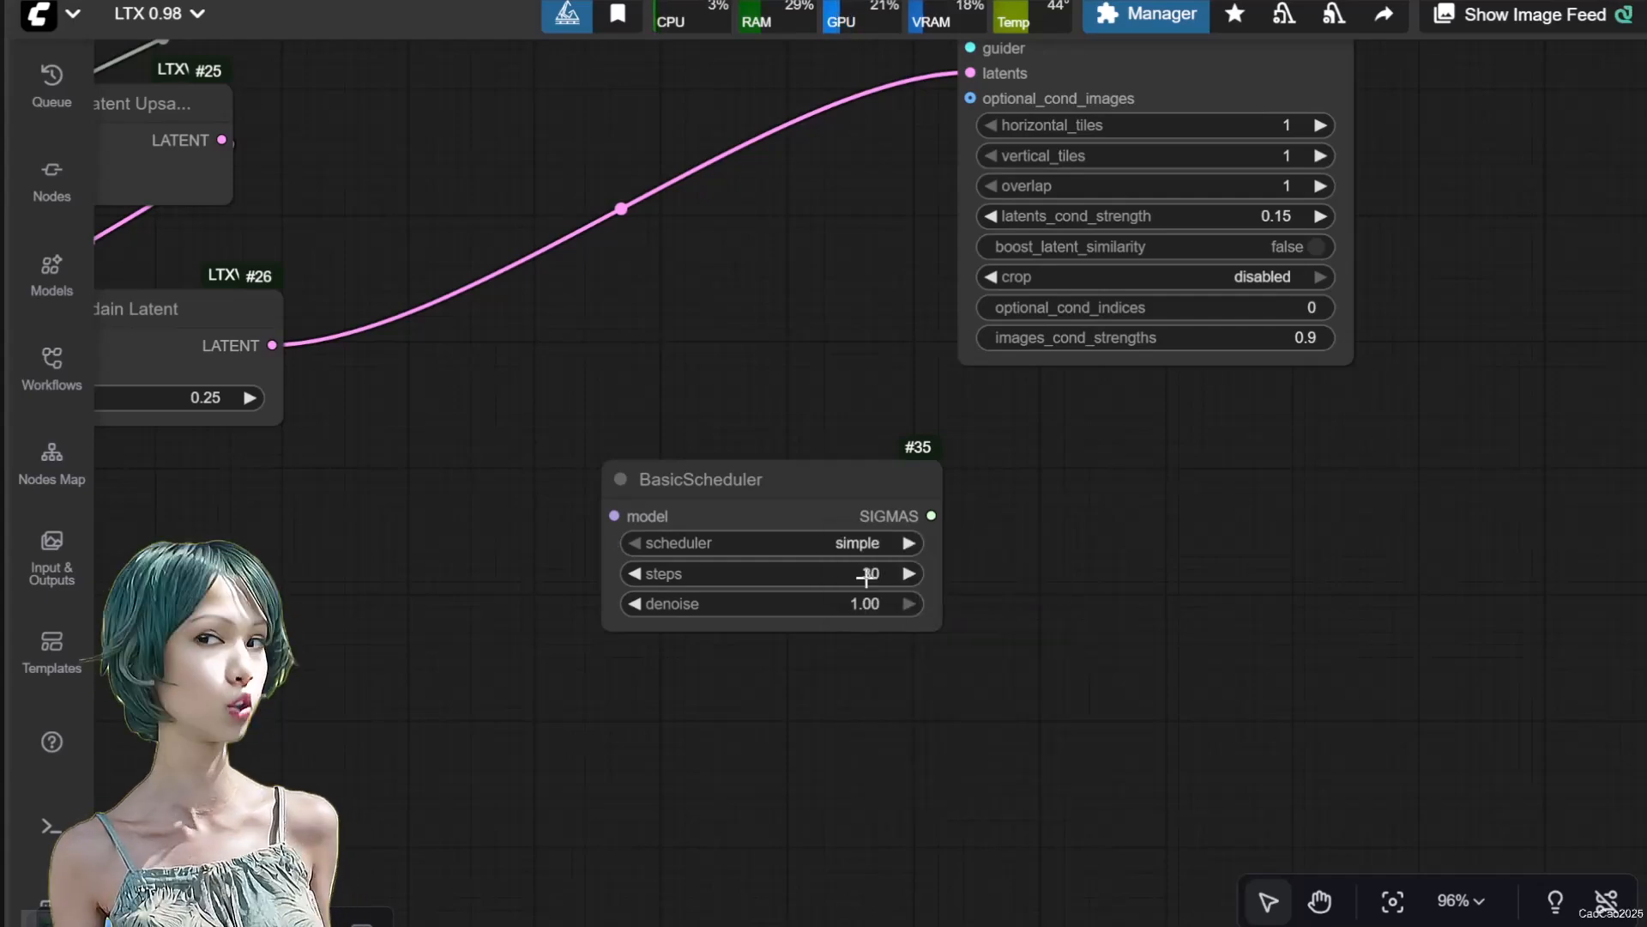
Add a GetNode set to mymodel, connect it to the BasicScheduler's model input and line the two nodes up
double_click(384, 573)
text(getn)
key(Return)
click(481, 630)
click(518, 631)
drag(577, 581, 590, 499)
Add a SplitSigmas node beside the BasicScheduler and connect the scheduler's SIGMAS output to it
double_click(1048, 579)
text(split si)
key(Return)
drag(869, 533, 1062, 596)
drag(1243, 575, 1122, 530)
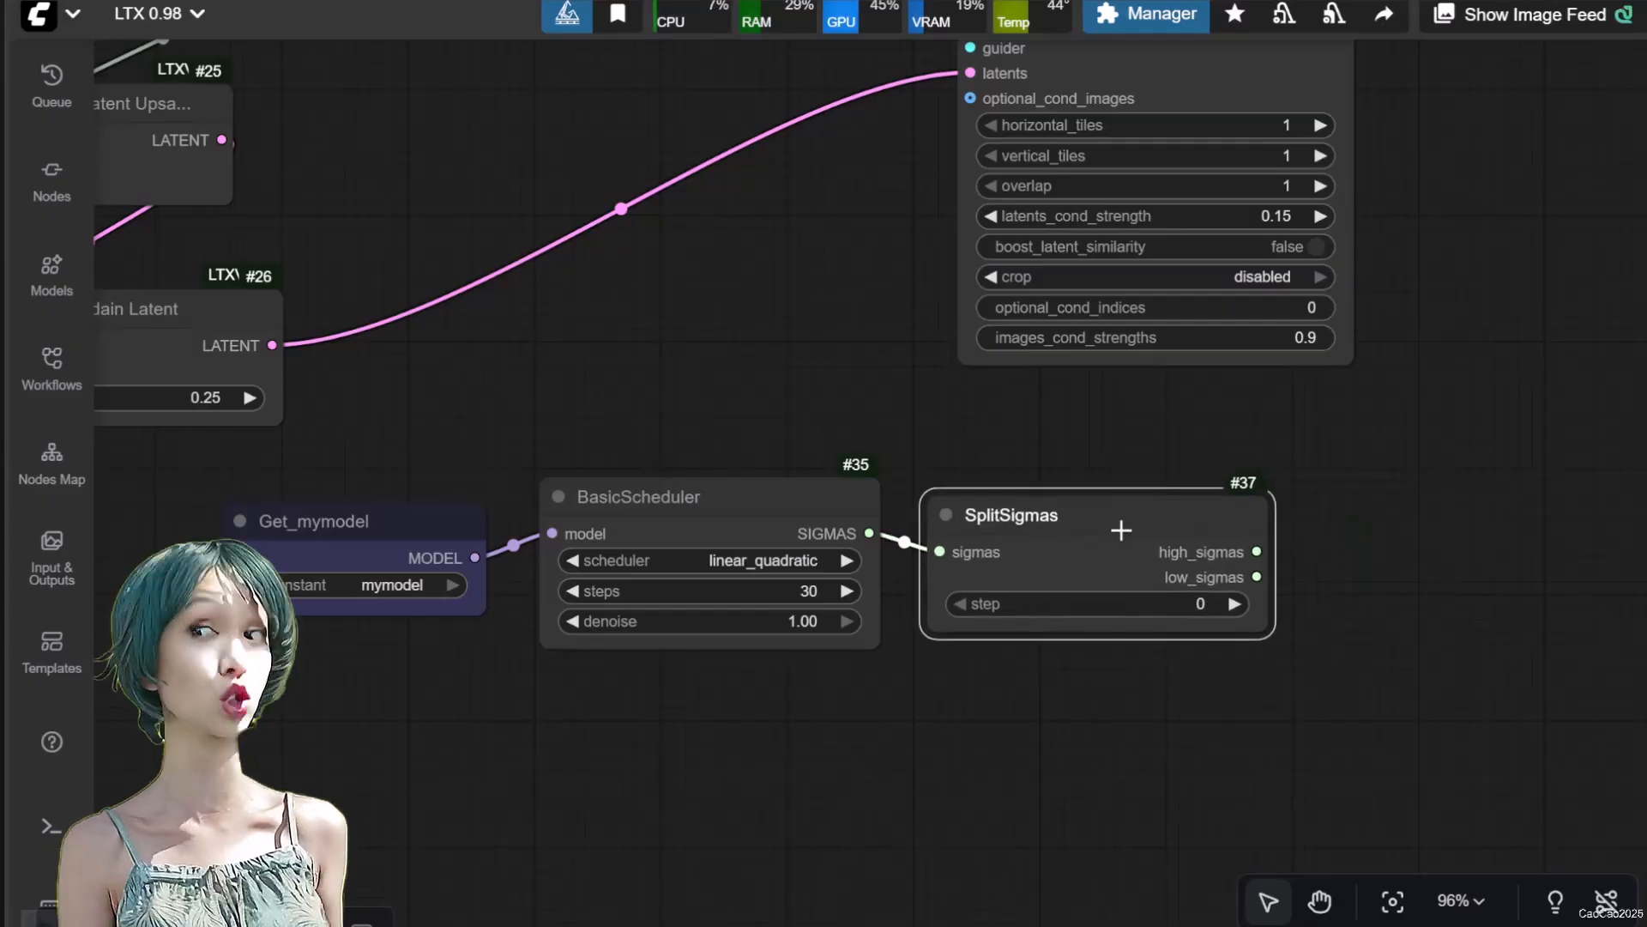
Set the SplitSigmas step to 18 and connect its low_sigmas output to the Tiled Sampler's sigmas input
click(1198, 605)
text(10)
key(Return)
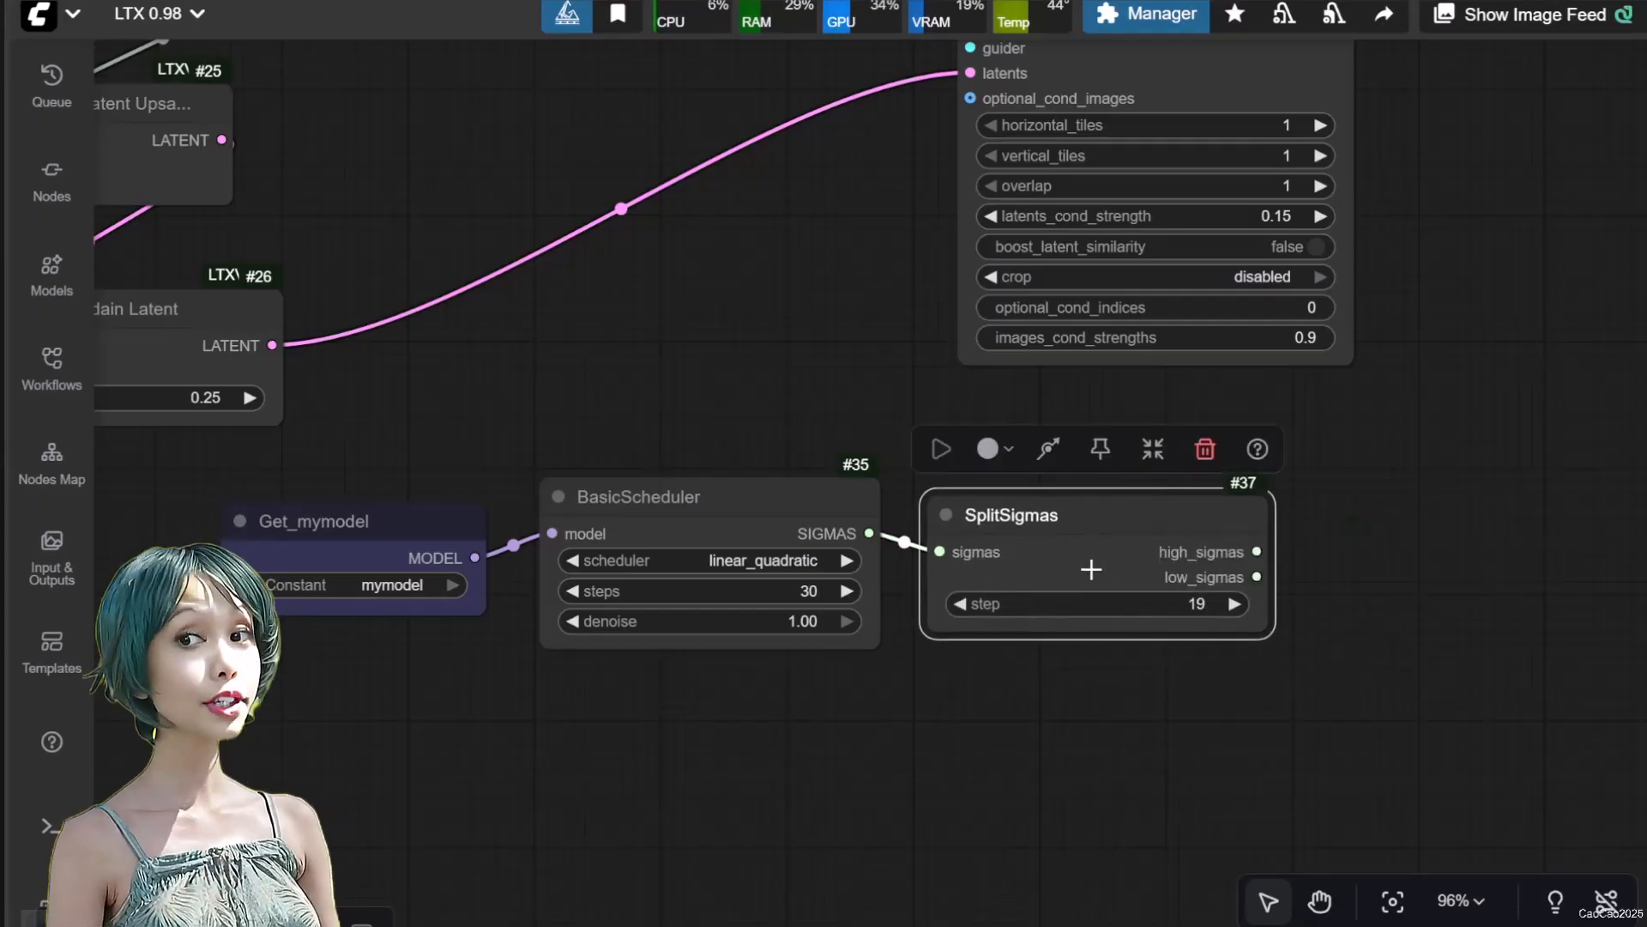
drag(1128, 522, 700, 334)
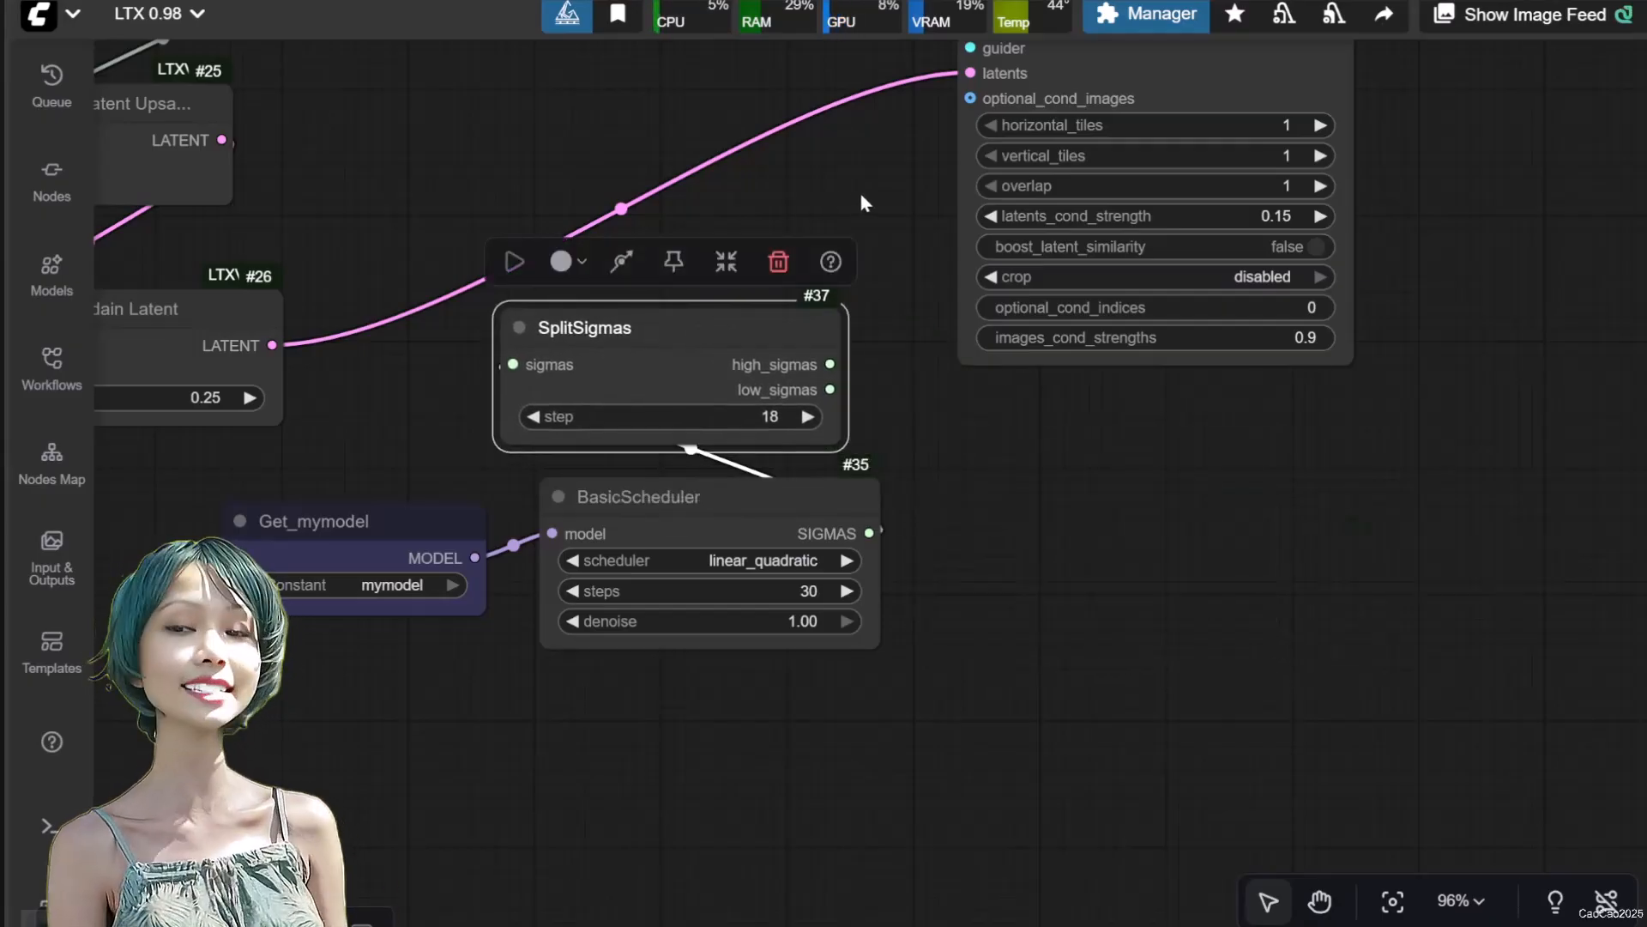
drag(854, 206, 845, 393)
drag(820, 576, 984, 245)
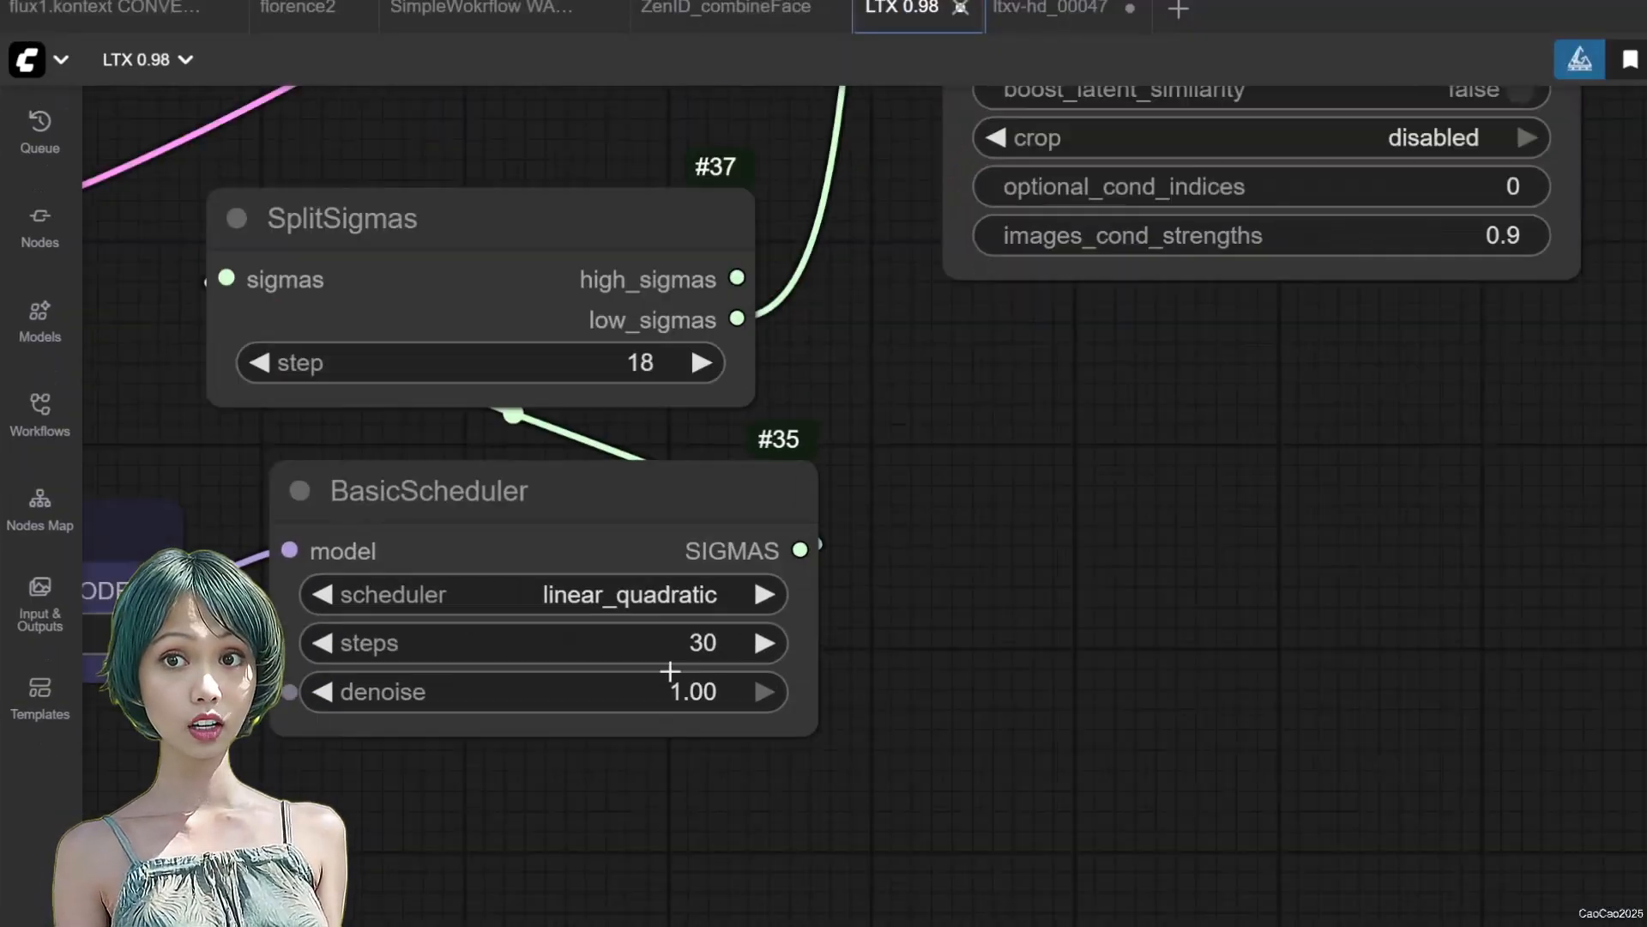
Set the denoise value of the BasicScheduler to 0
click(678, 691)
text(0)
key(Return)
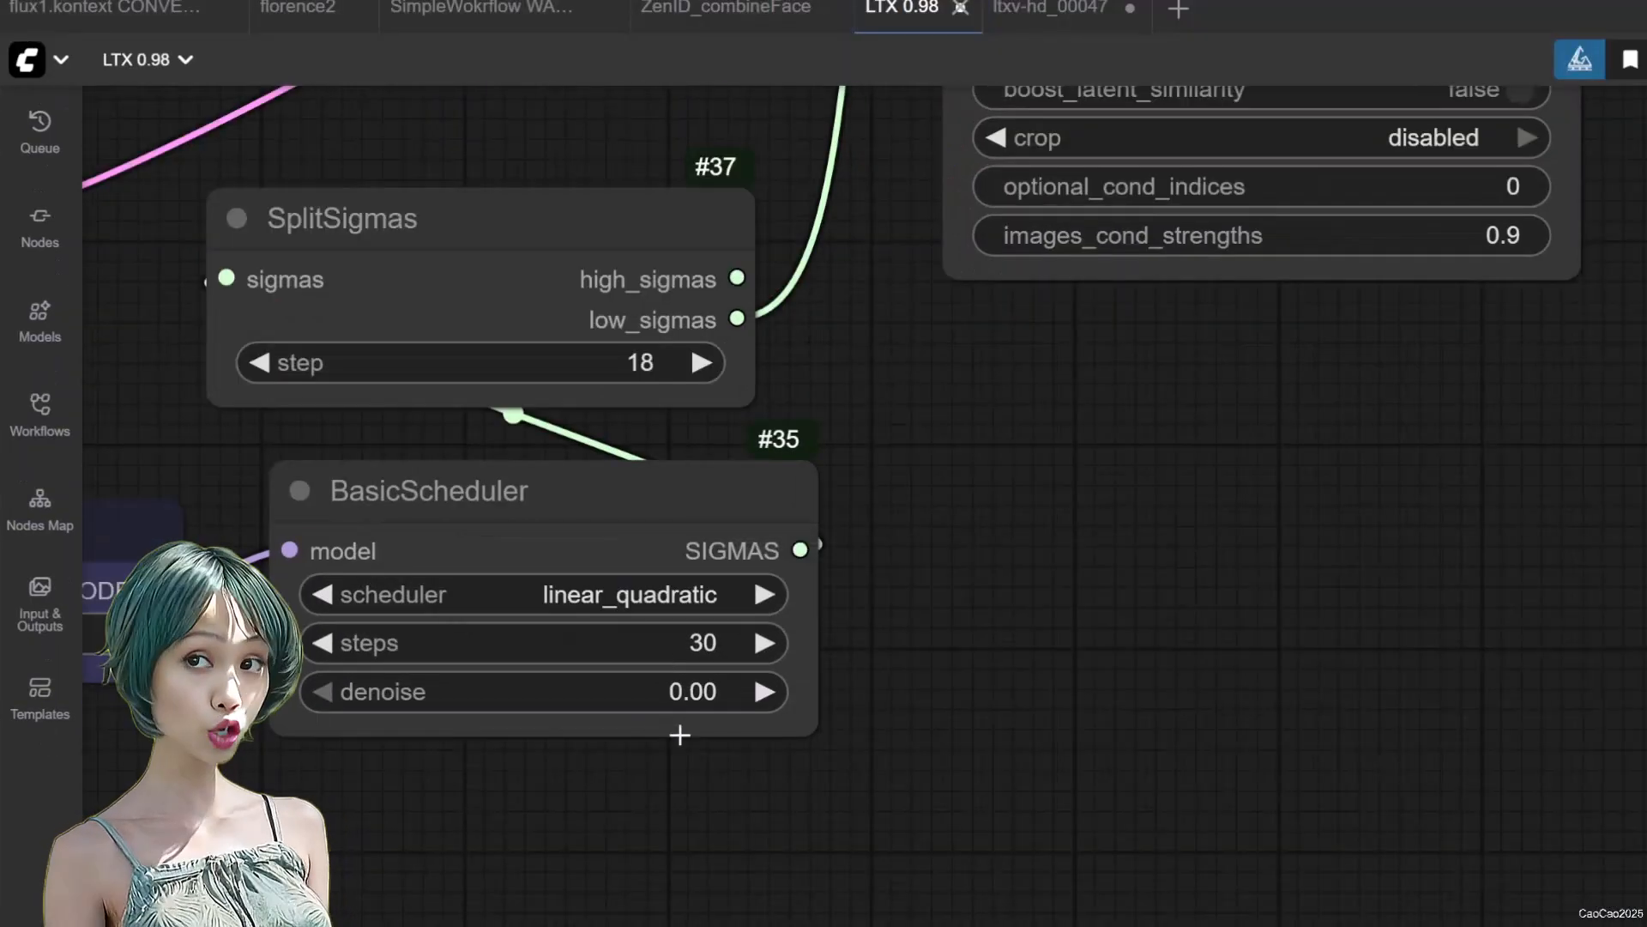
Rearrange the scheduler nodes so that SplitSigmas sits to the right of the BasicScheduler
scroll(678, 776, down, 6)
drag(678, 806, 1031, 922)
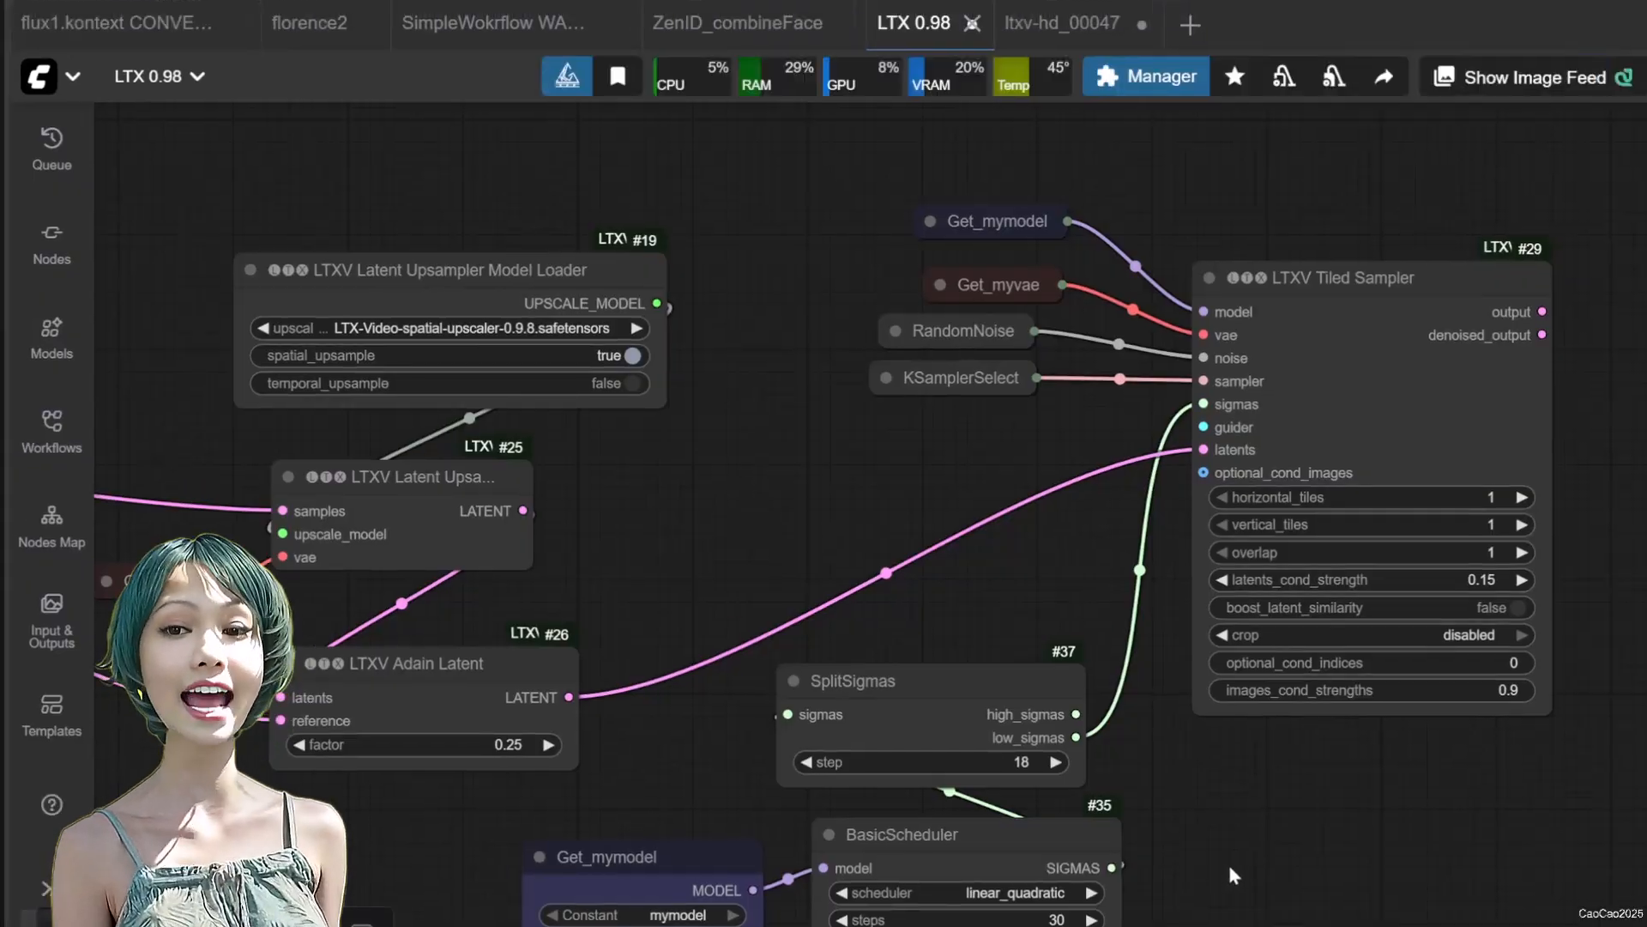
drag(1230, 869, 1518, 519)
scroll(1173, 626, up, 6)
scroll(1211, 656, down, 3)
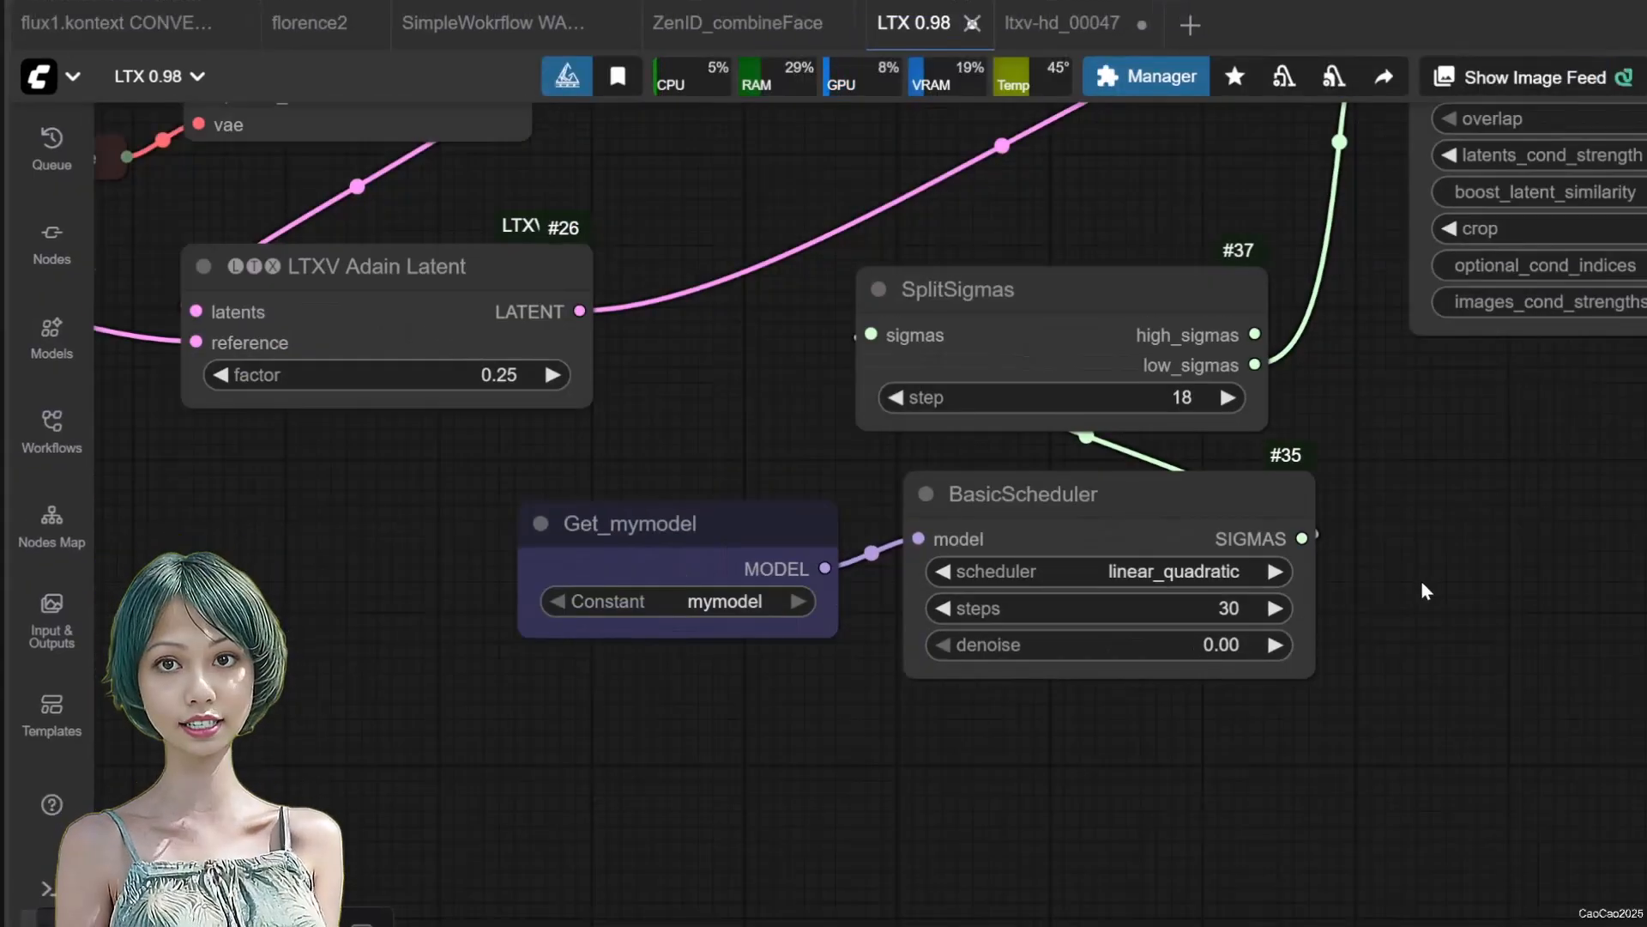
scroll(1254, 599, down, 10)
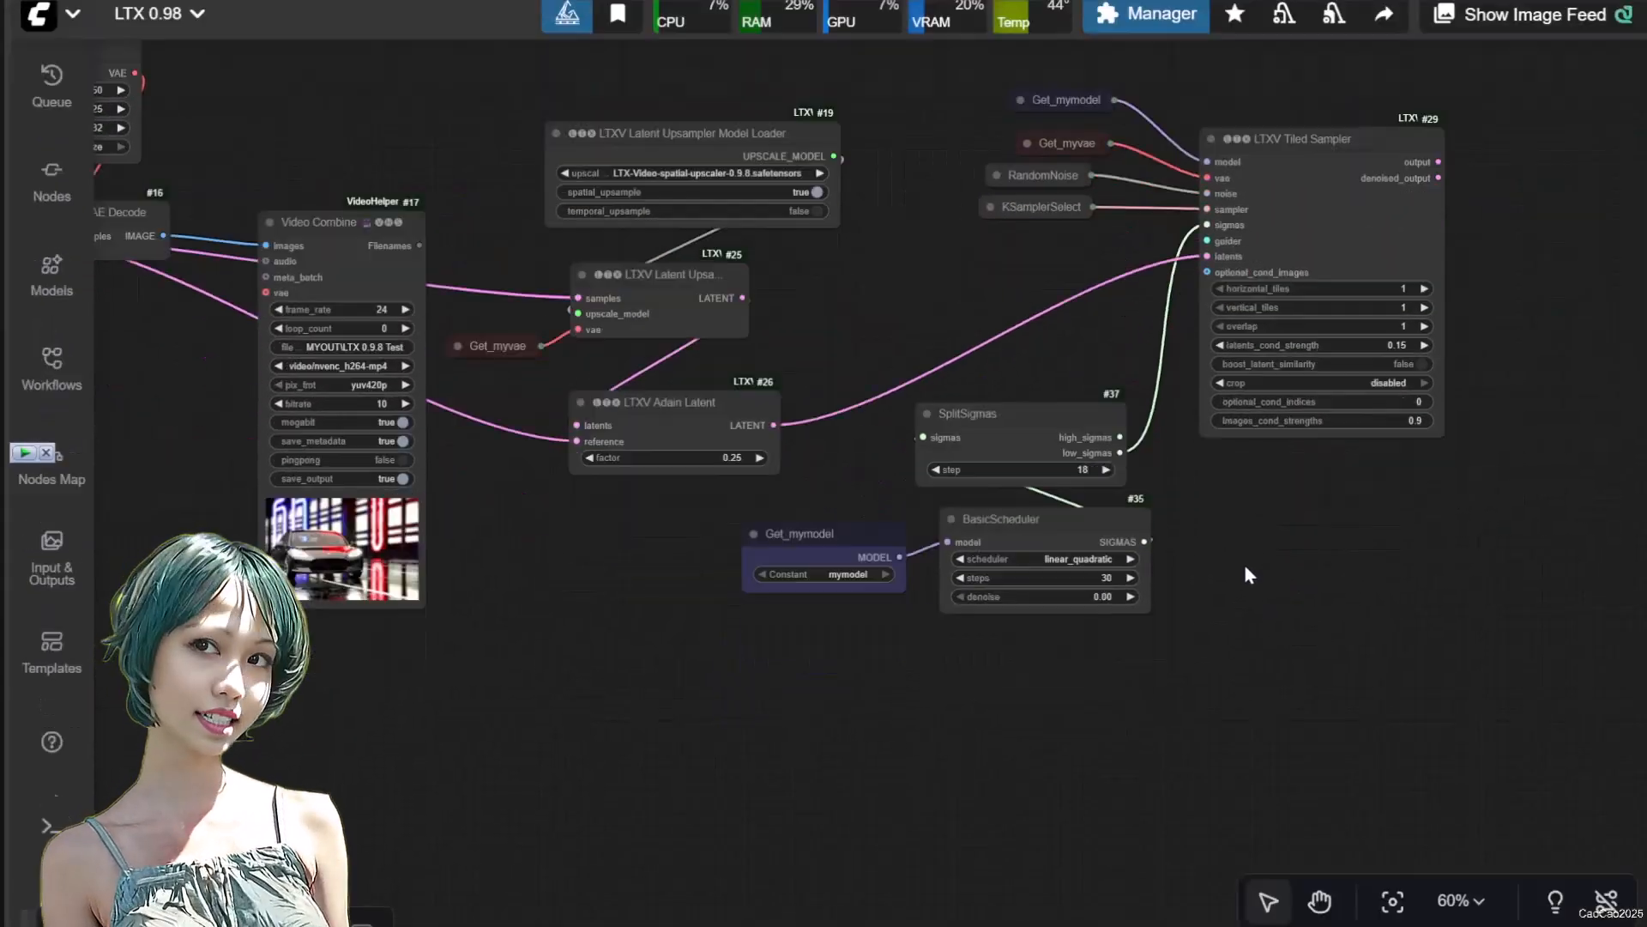
scroll(1246, 628, up, 8)
drag(1029, 632, 1032, 635)
drag(944, 704, 978, 515)
drag(1023, 624, 1584, 835)
Add an STG Guider Advanced node and place it between the Adain Latent and Tiled Sampler nodes
drag(908, 399, 1013, 502)
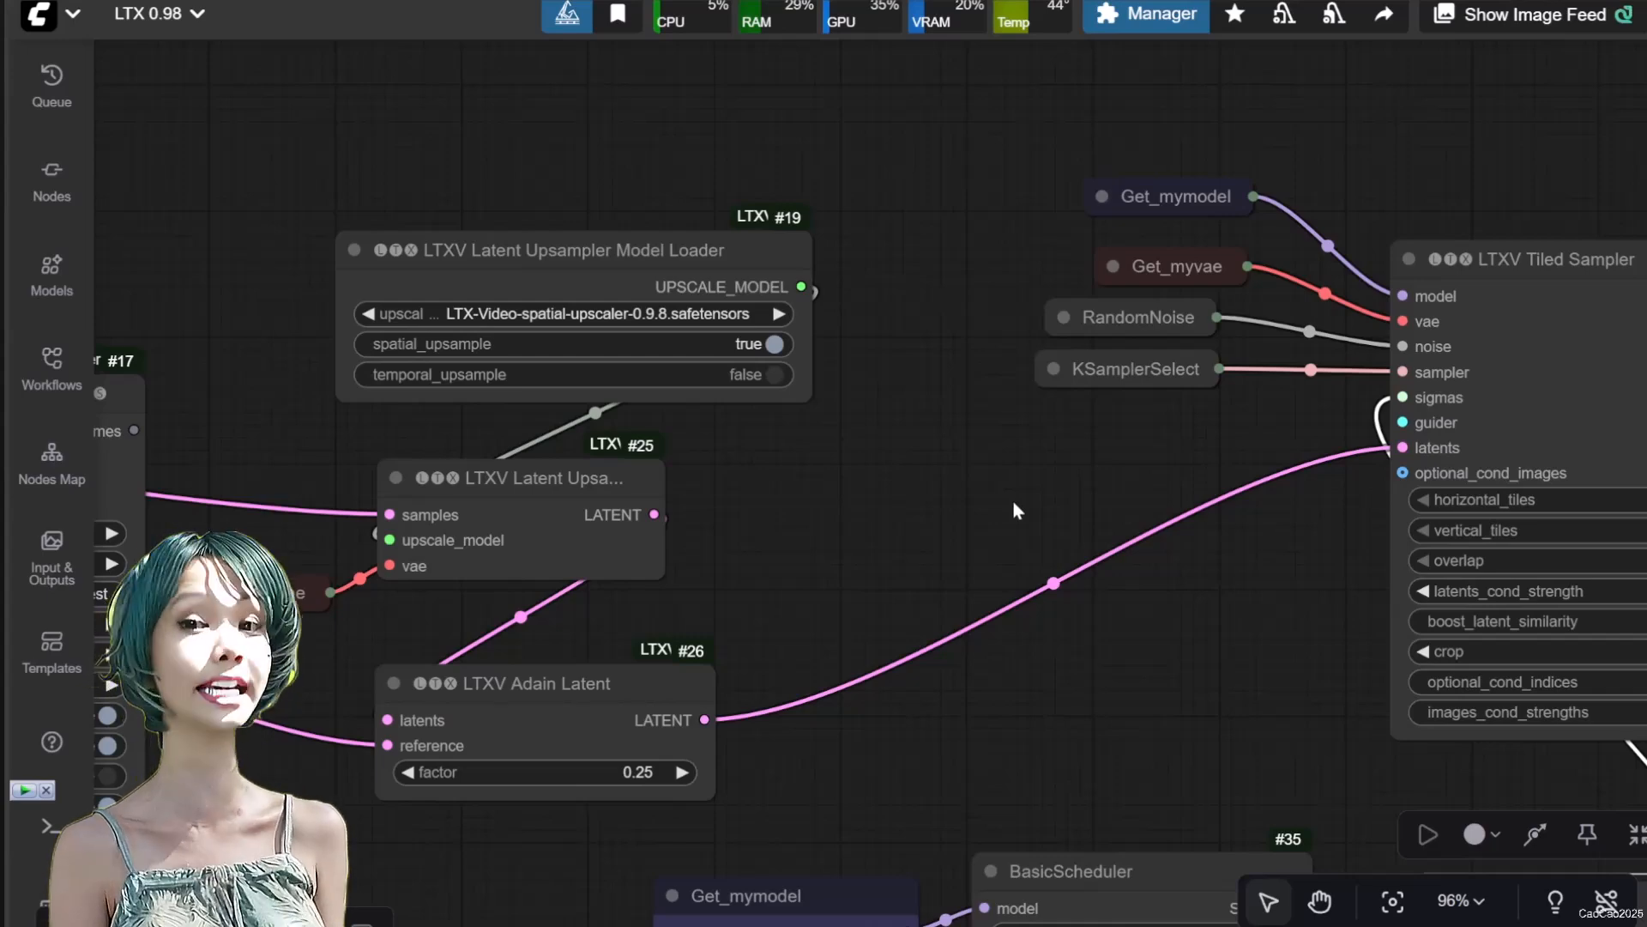
double_click(1013, 501)
text(stg gui)
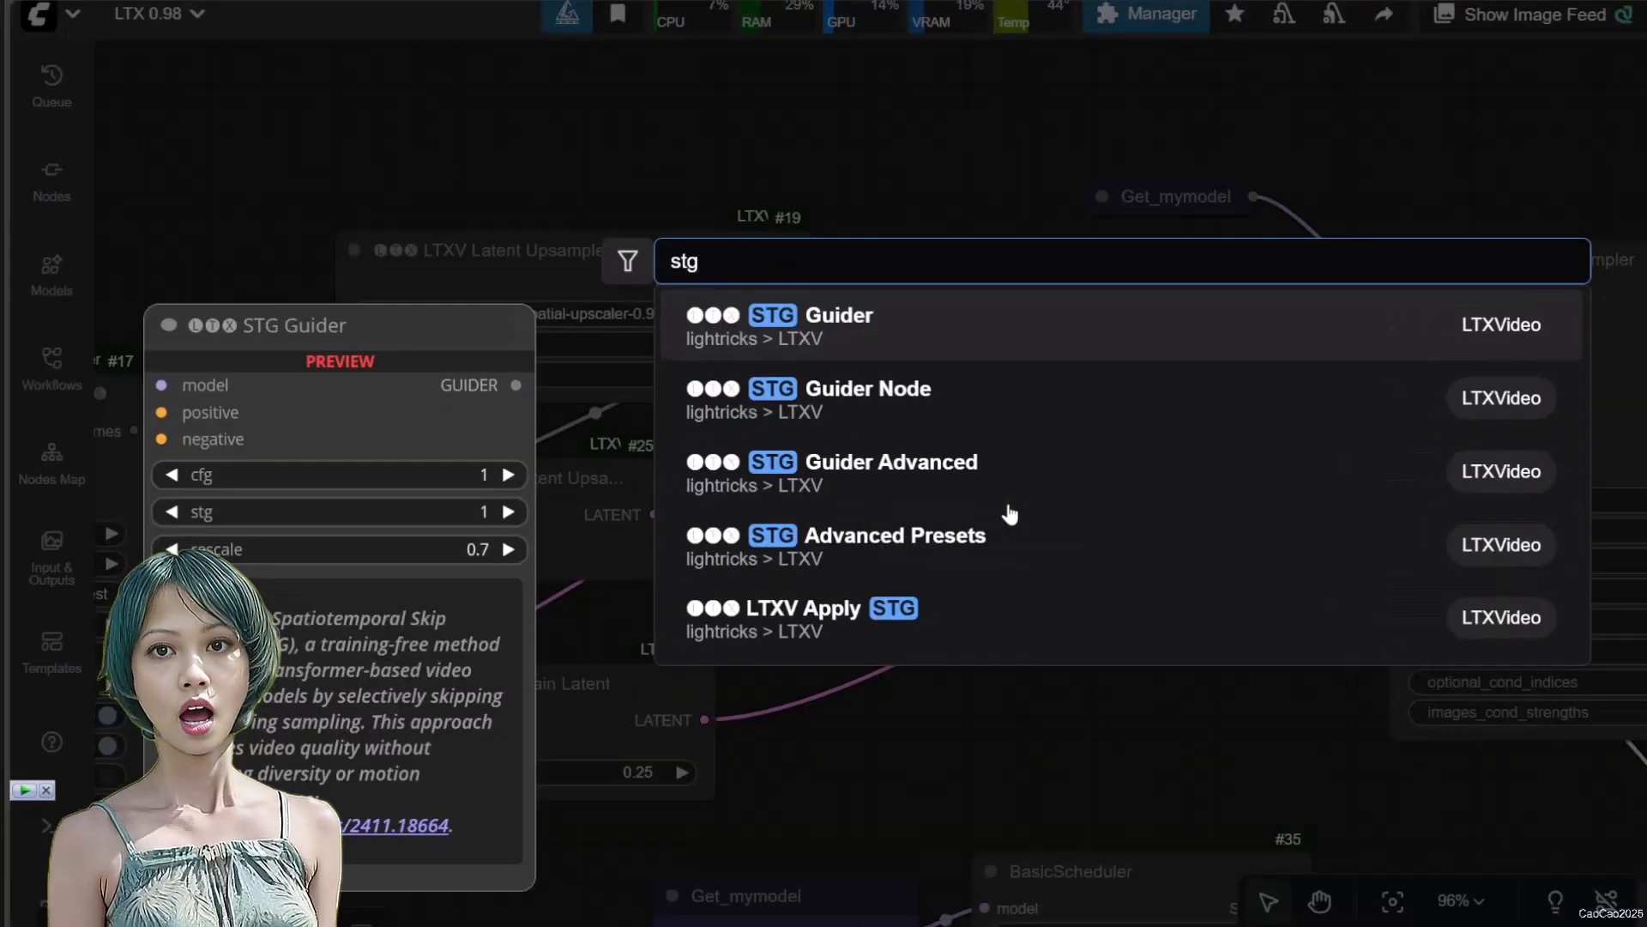
click(956, 467)
drag(1184, 482, 1034, 459)
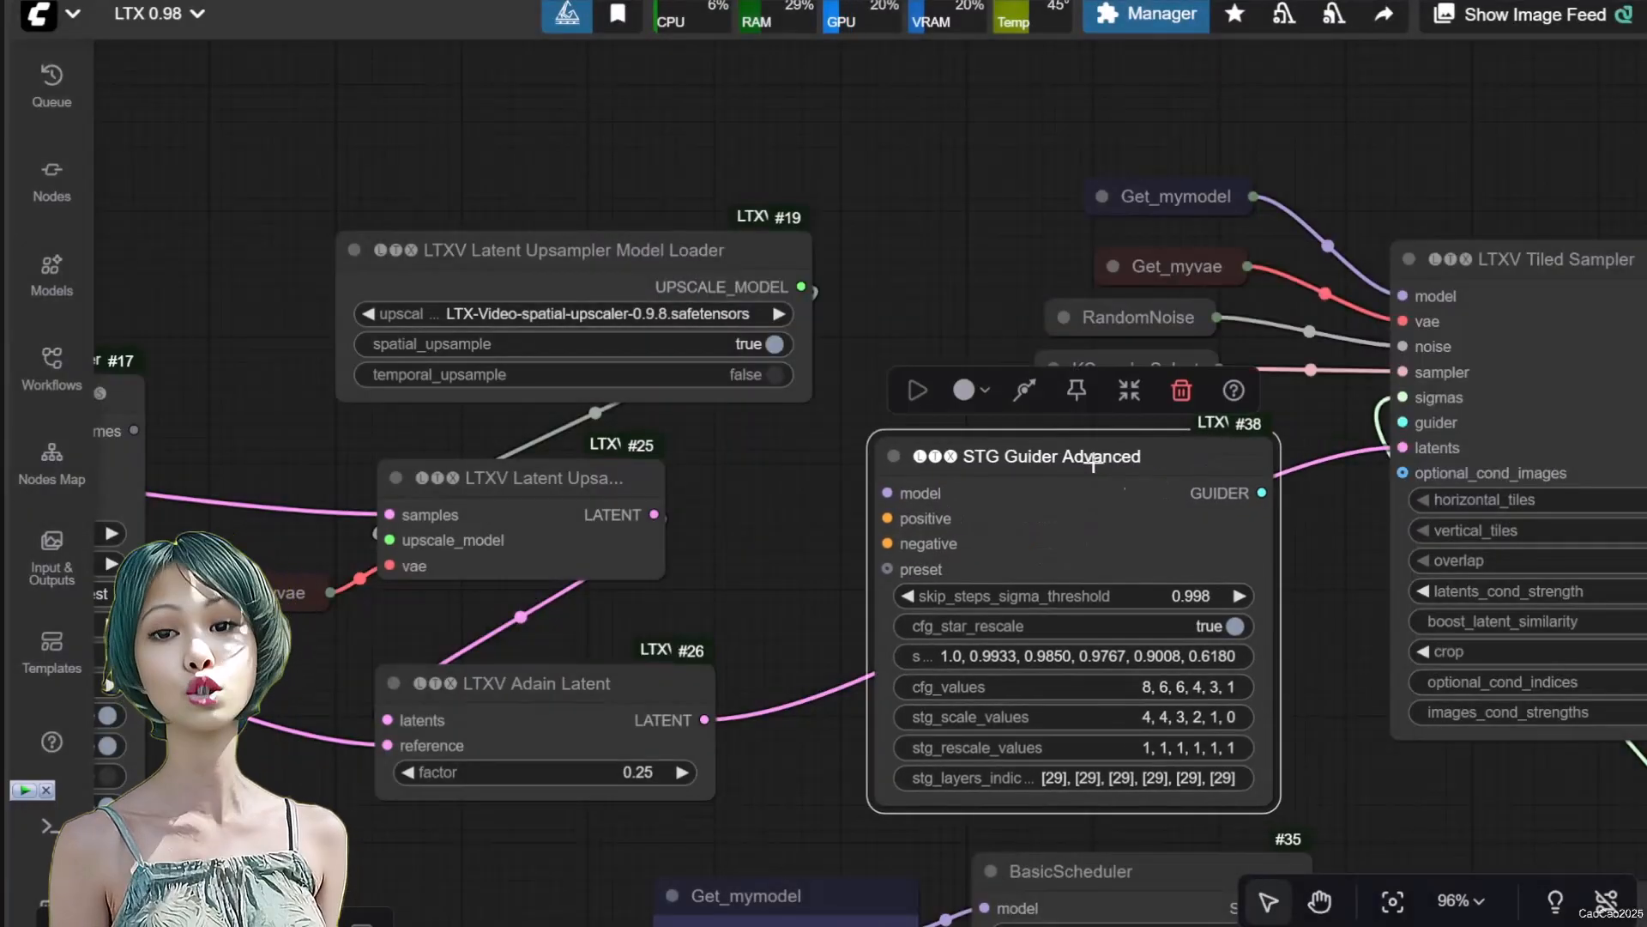
scroll(1331, 532, up, 3)
drag(1318, 610, 1351, 463)
scroll(1349, 465, down, 2)
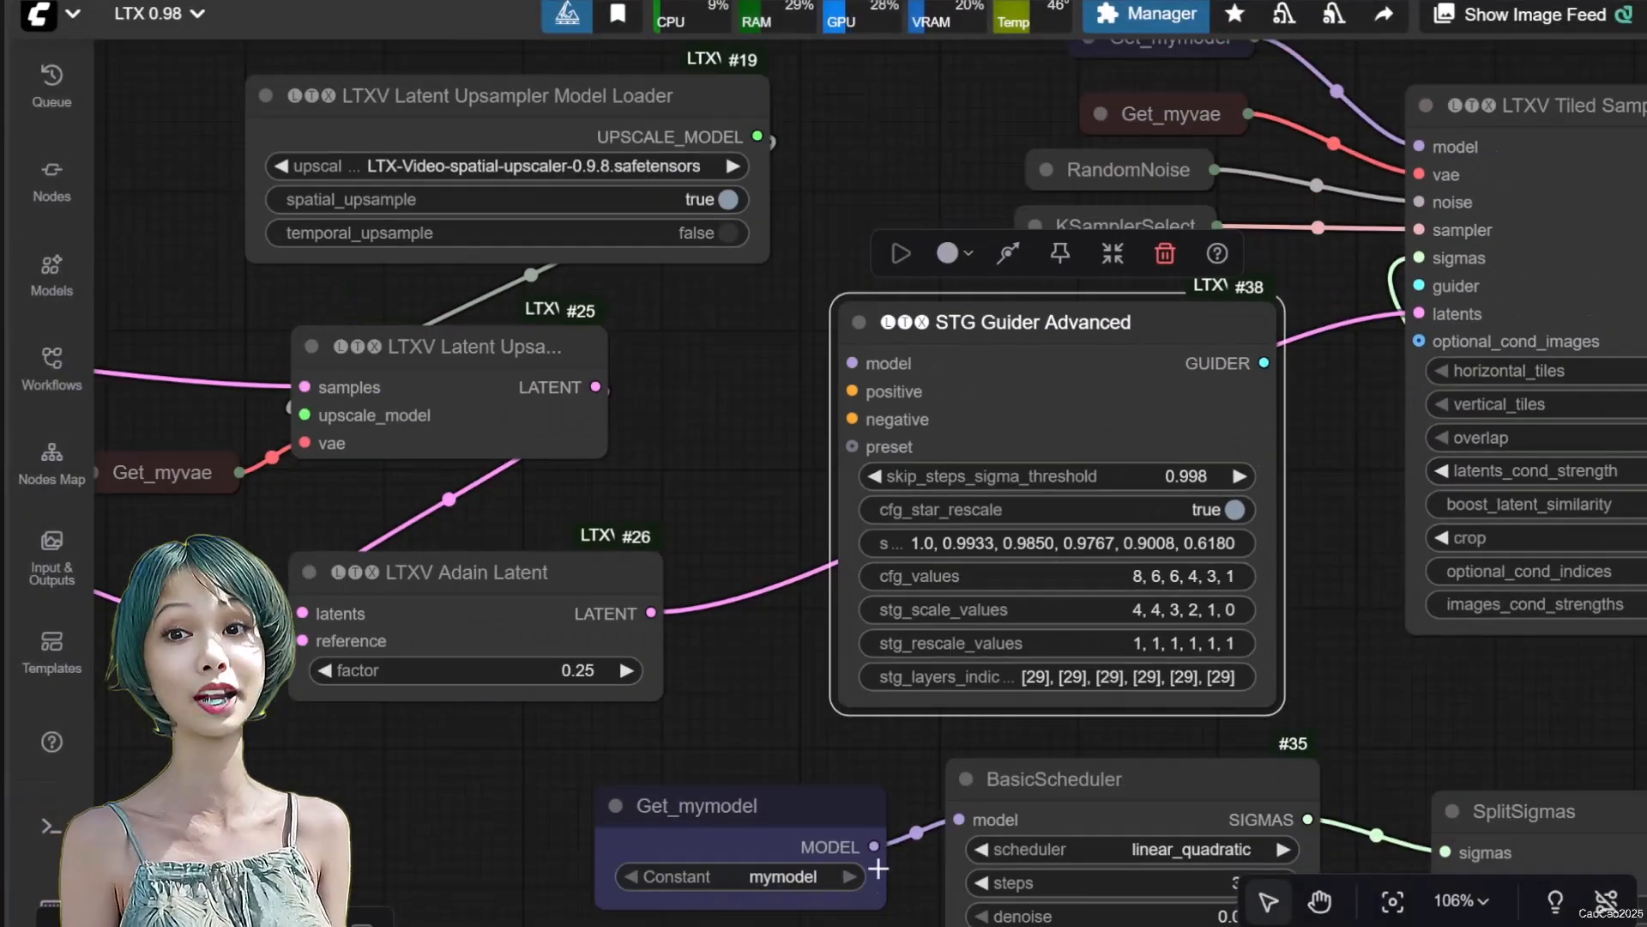
Connect the Get_mymodel node beside the BasicScheduler to the STG Guider Advanced model input and collapse Get_mymodel
click(796, 829)
drag(873, 846, 851, 363)
click(616, 804)
drag(634, 803, 575, 808)
Connect the base sampler's positive and negative outputs to the matching inputs of the new STG Guider Advanced node
drag(680, 476, 1108, 474)
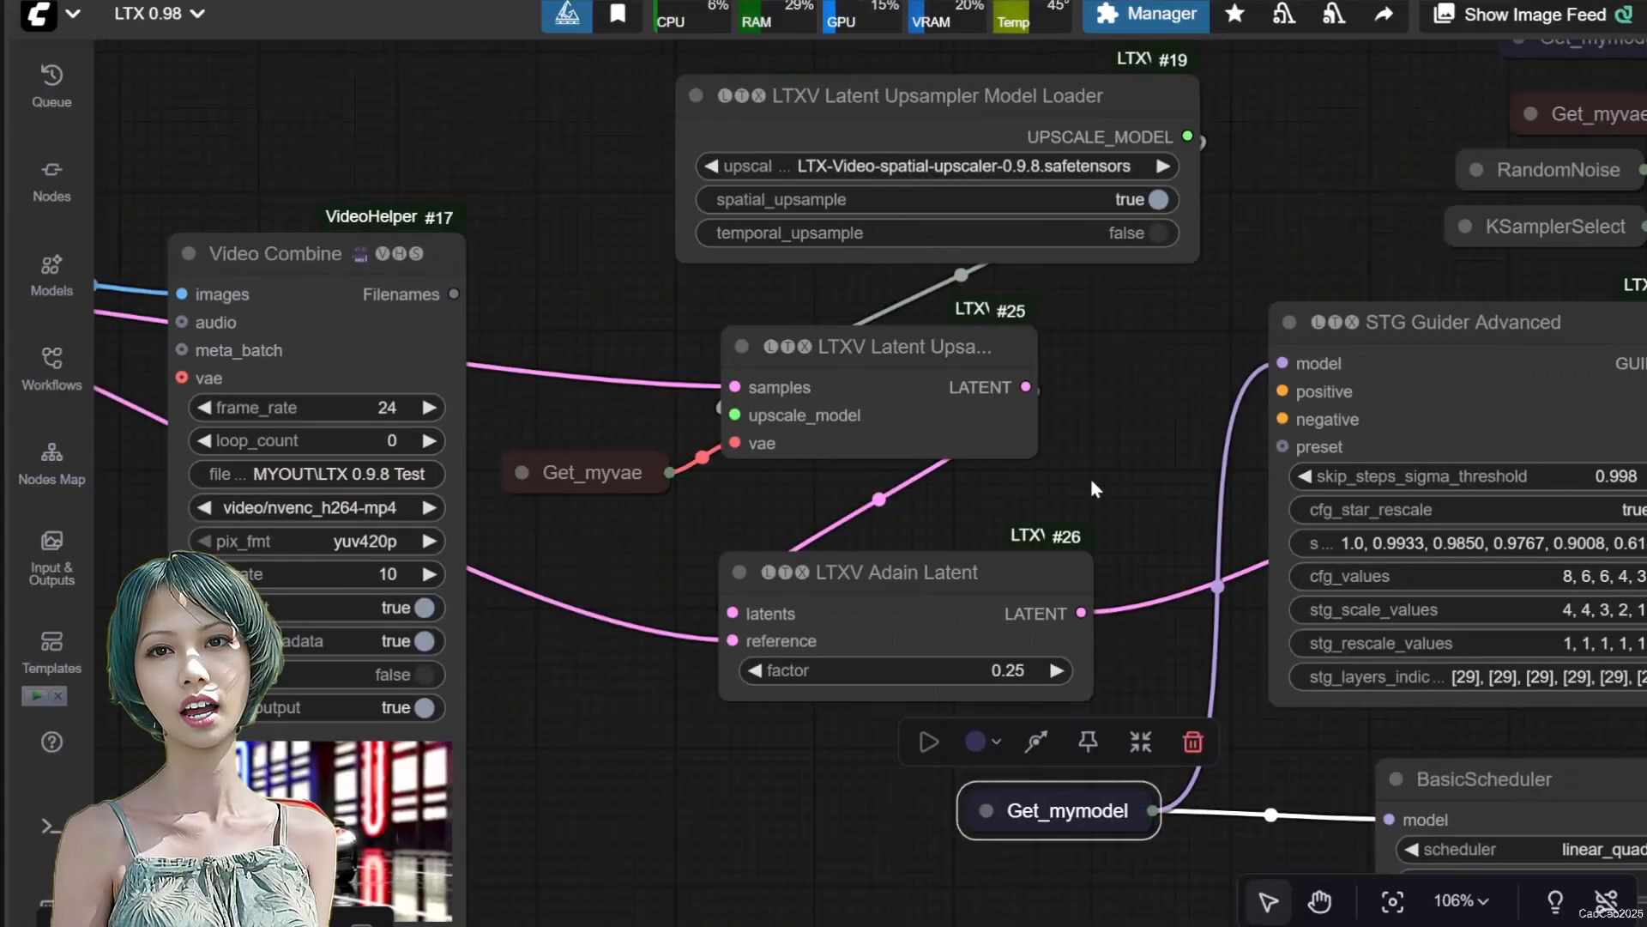
scroll(1030, 498, down, 4)
drag(321, 542, 387, 547)
drag(206, 377, 1255, 453)
drag(383, 664, 80, 566)
scroll(1000, 381, up, 7)
drag(745, 463, 754, 305)
Add an STG Advanced Presets node with 13b Distilled, linked to the new guider's preset input, and place it below the Adain Latent node
drag(909, 216, 858, 574)
click(935, 710)
click(1285, 652)
click(1317, 793)
drag(906, 555, 431, 799)
scroll(443, 718, down, 3)
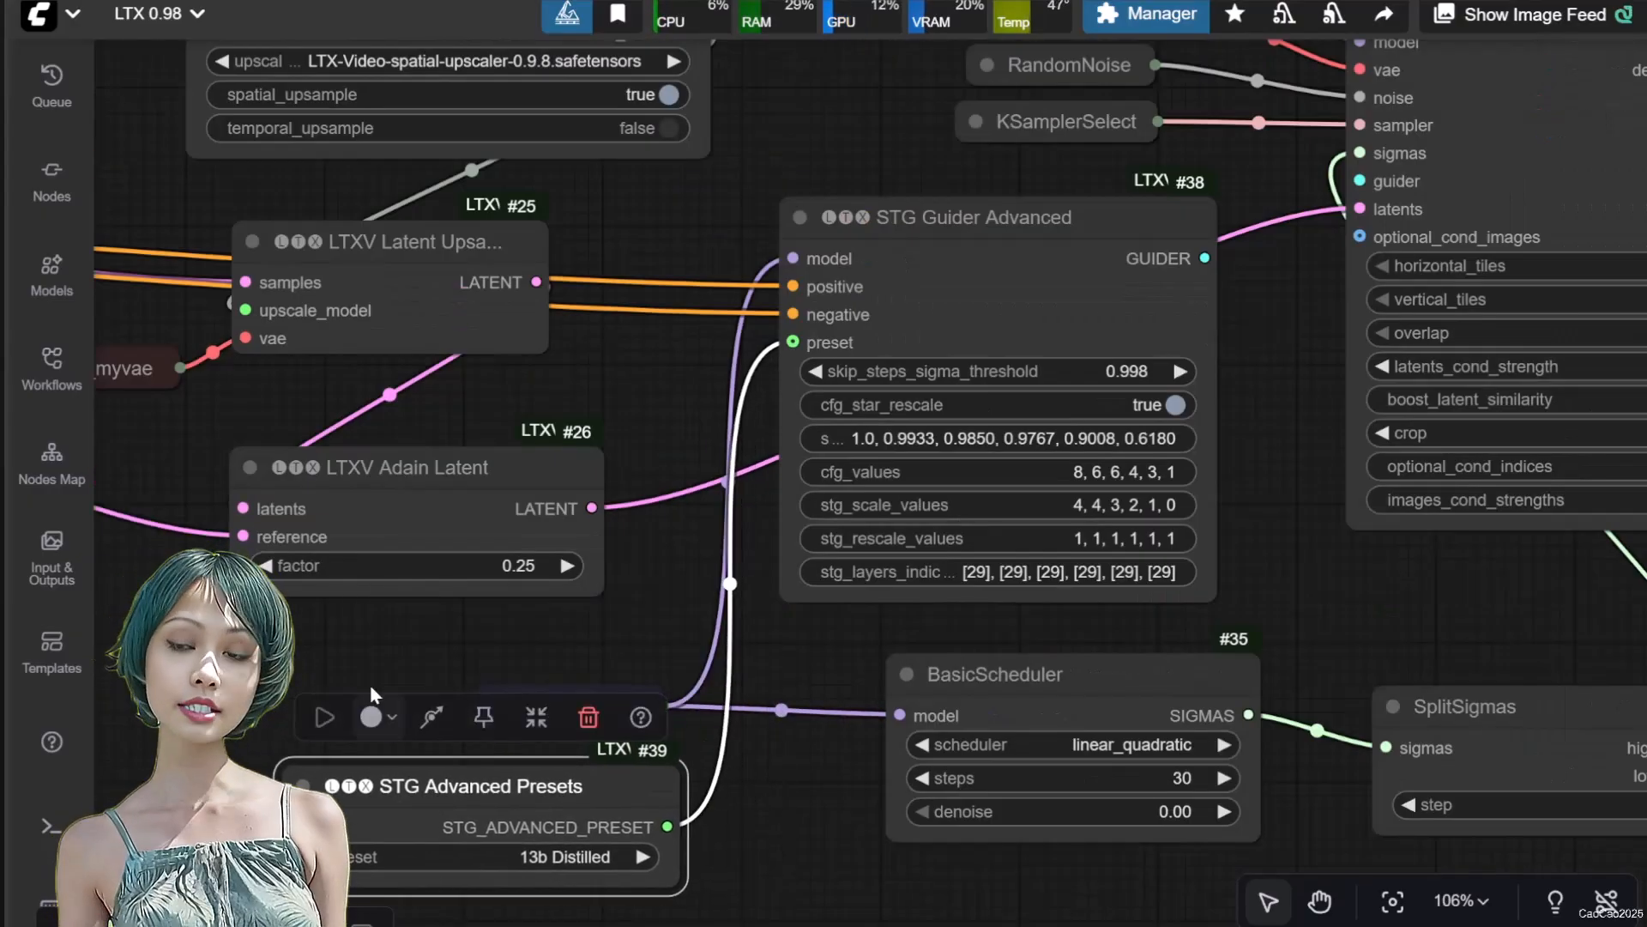
Connect the new STG Guider Advanced output to the Tiled Sampler's guider input
scroll(464, 614, down, 3)
scroll(1016, 343, up, 7)
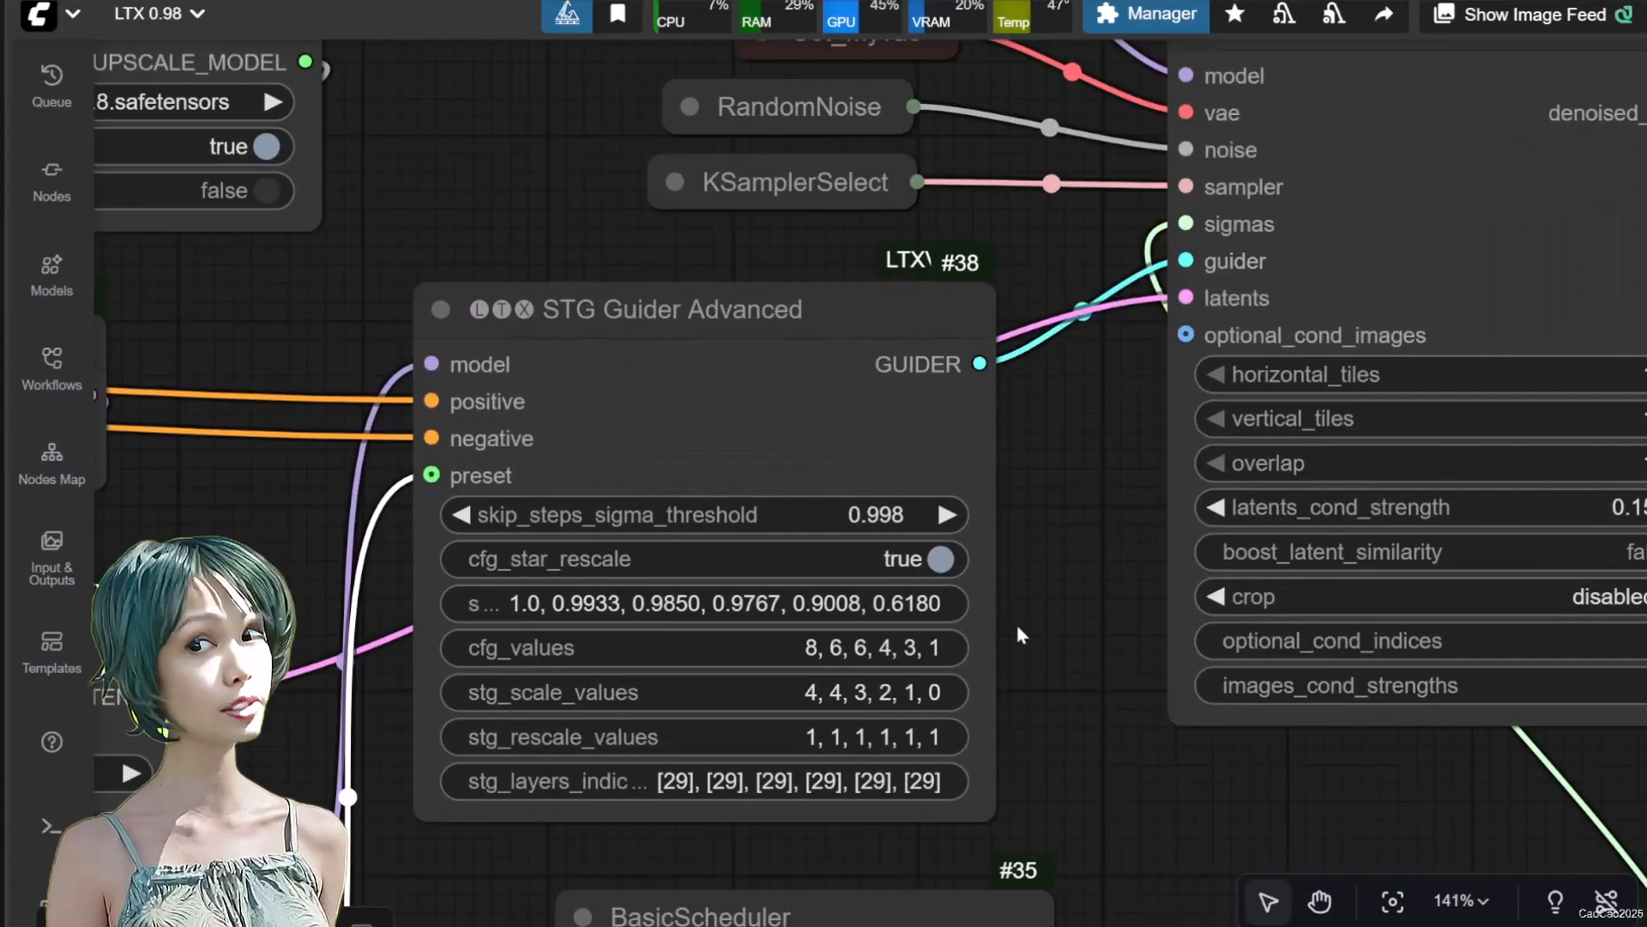
drag(1063, 678, 1124, 618)
scroll(1124, 616, down, 5)
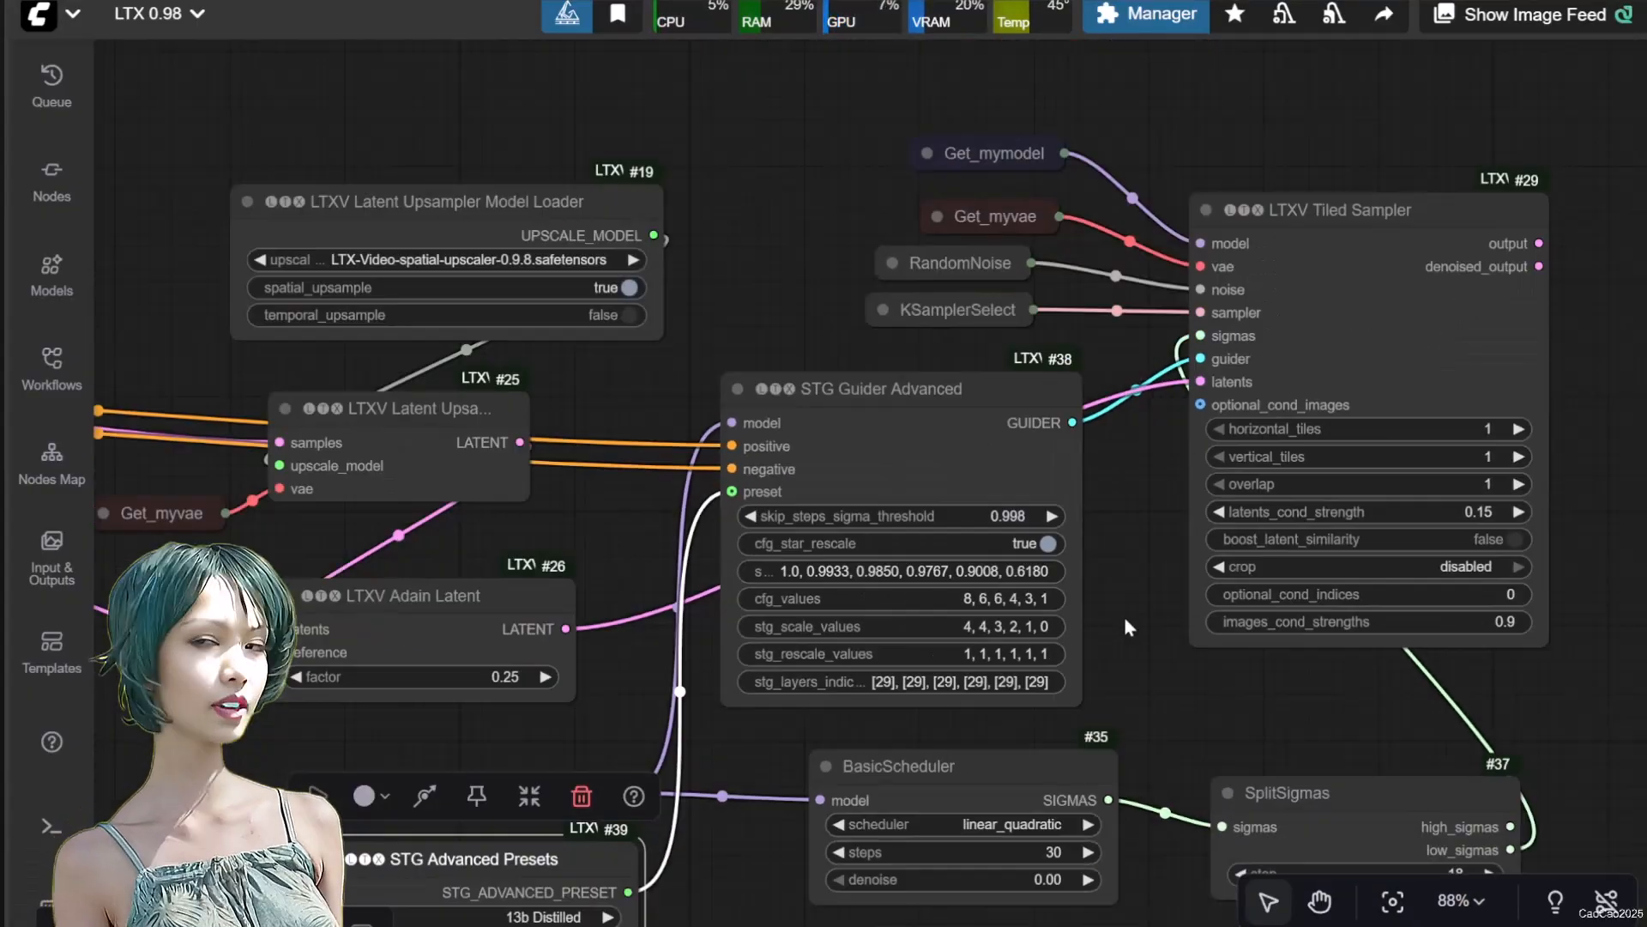
On the new STG Guider, set skip_steps_sigma_threshold to 0.997, the sigmas, cfg, scale and rescale values to 1, and stg_layers_indices to [42]
scroll(1124, 618, up, 4)
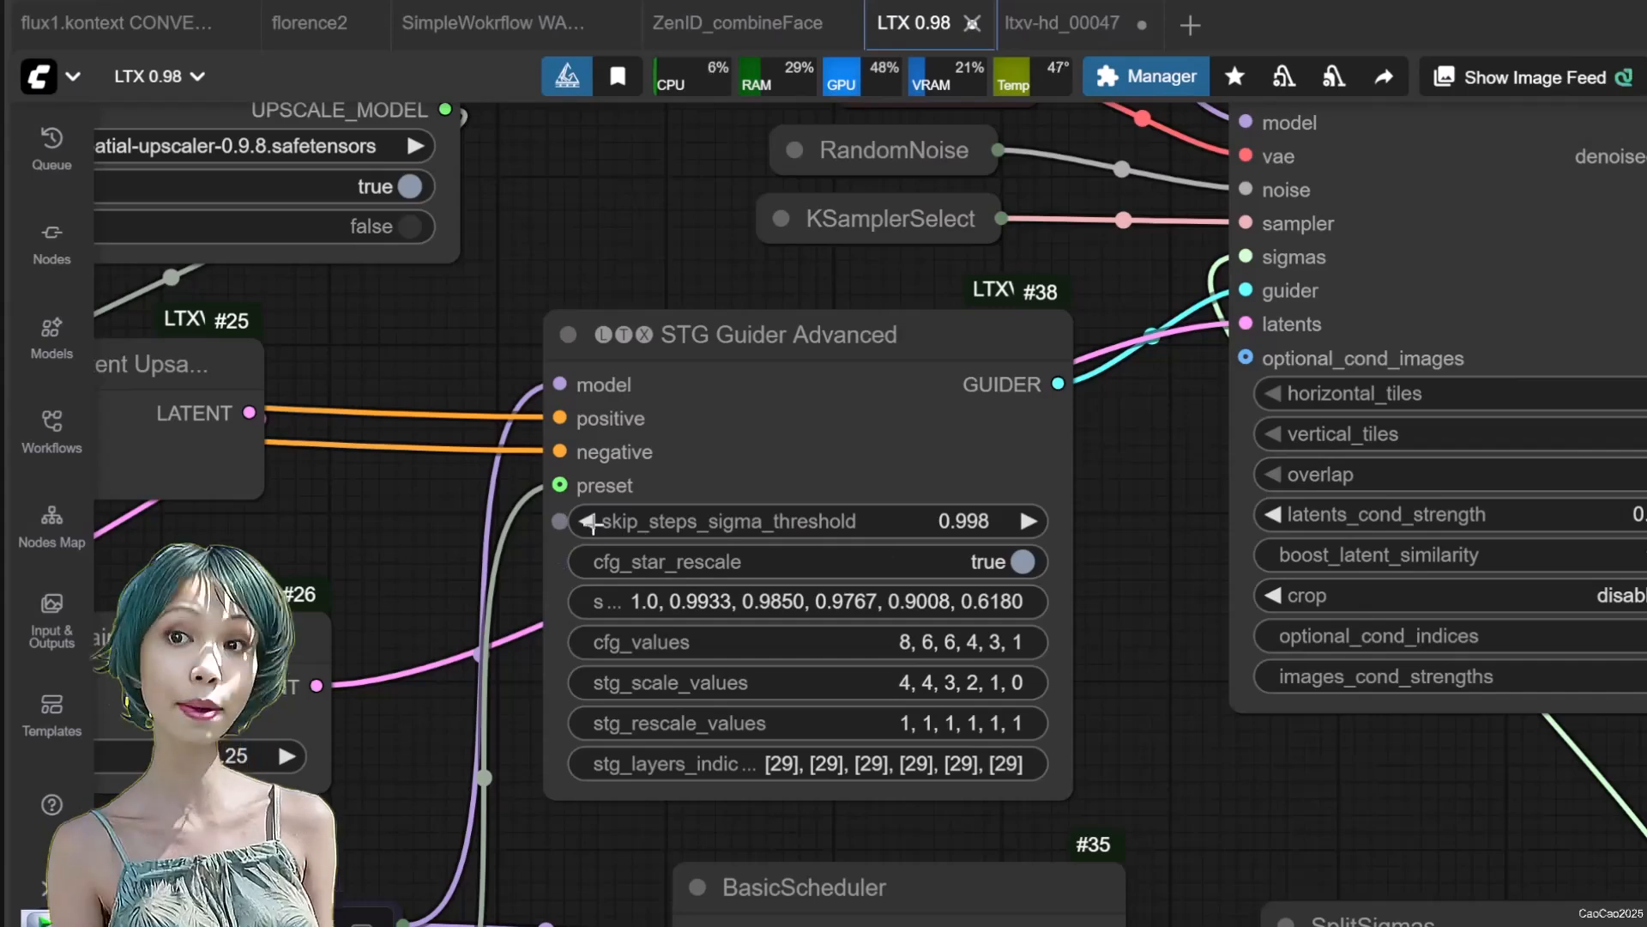
scroll(1115, 635, up, 3)
click(944, 600)
text(1)
key(Return)
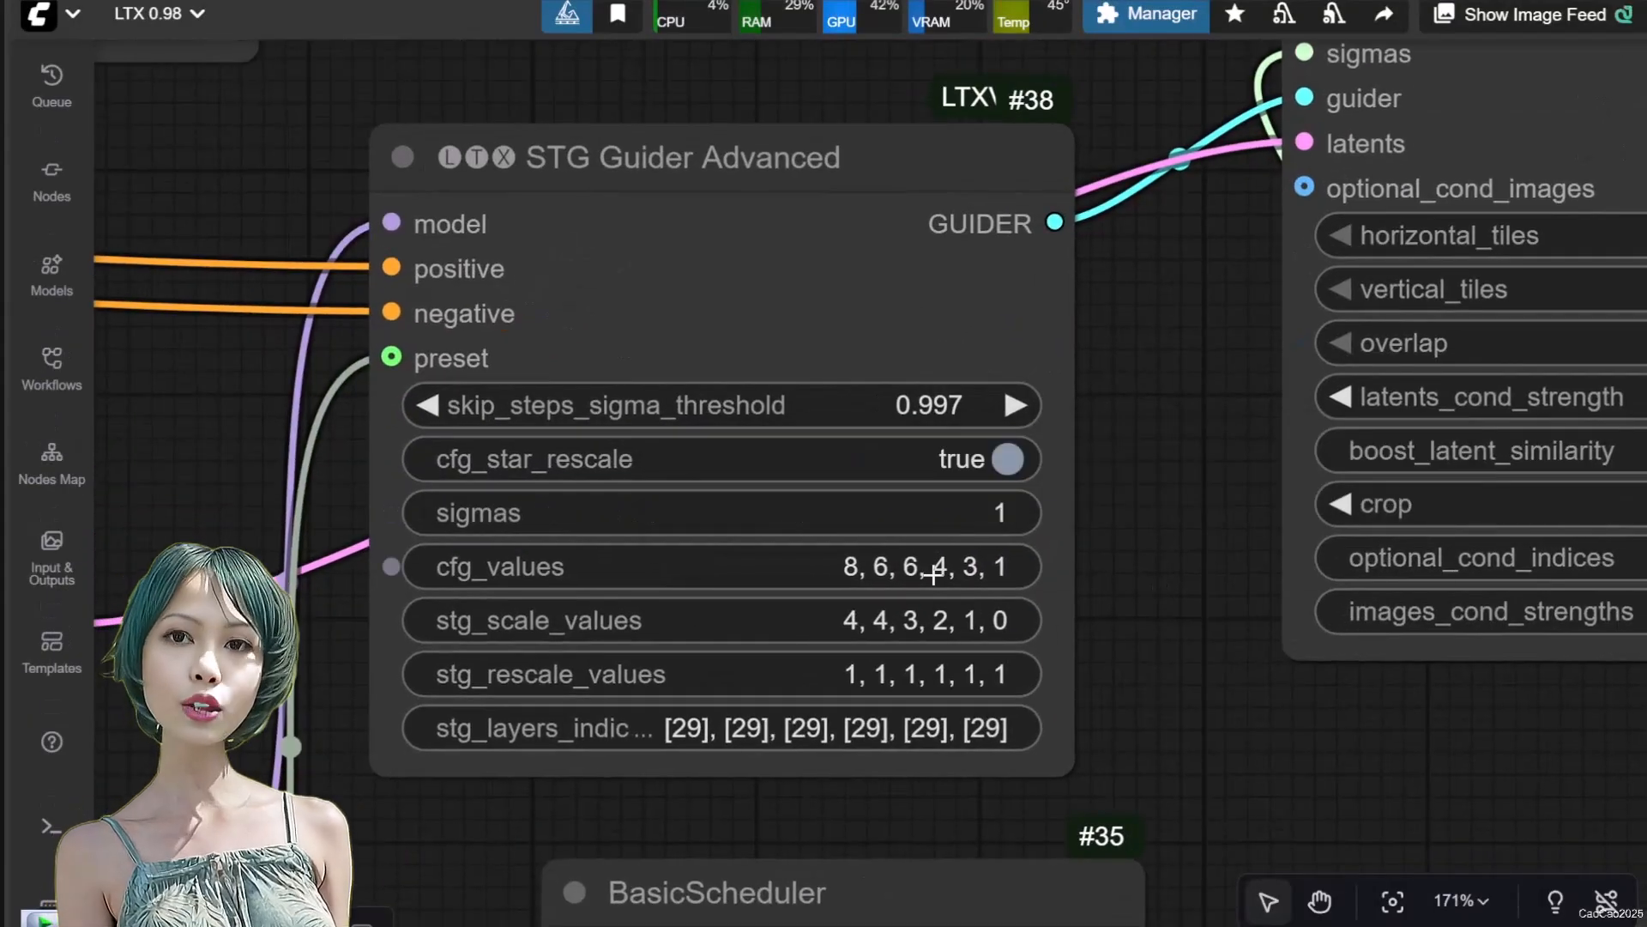
click(932, 574)
text(1)
key(Return)
click(962, 659)
text(1)
key(Return)
click(917, 743)
text([42)
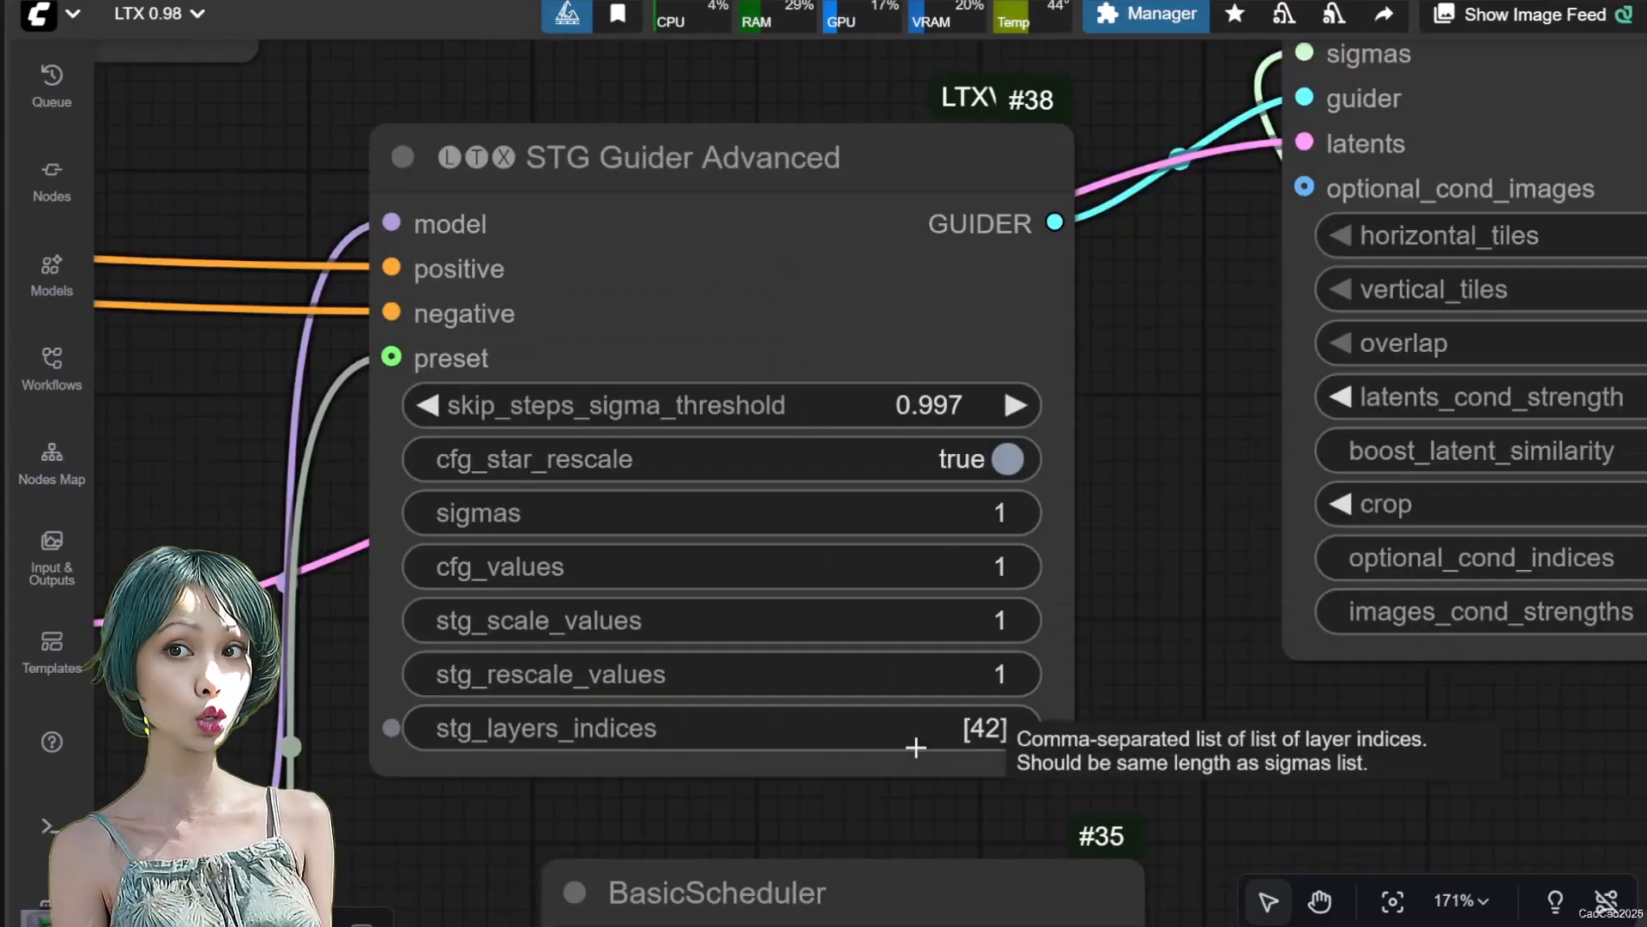
Add a VAE Decode (Tiled) node beside the Tiled Sampler and connect the sampler's output to its samples input
scroll(987, 626, down, 2)
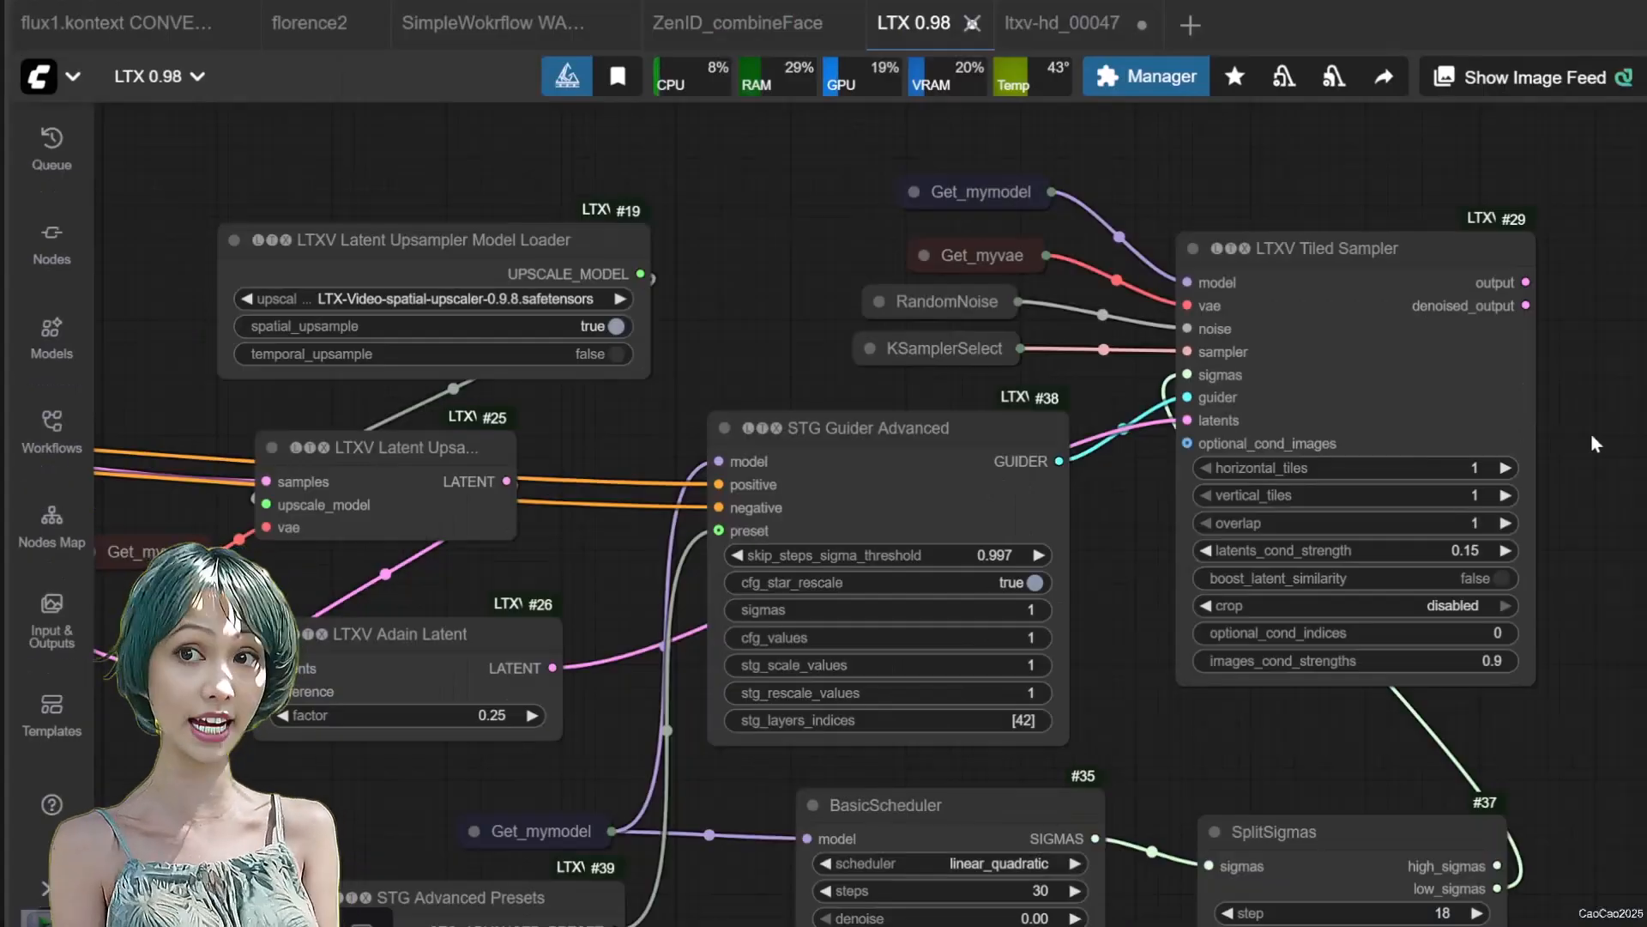
drag(1595, 443, 1072, 481)
double_click(1161, 351)
text(vae decode)
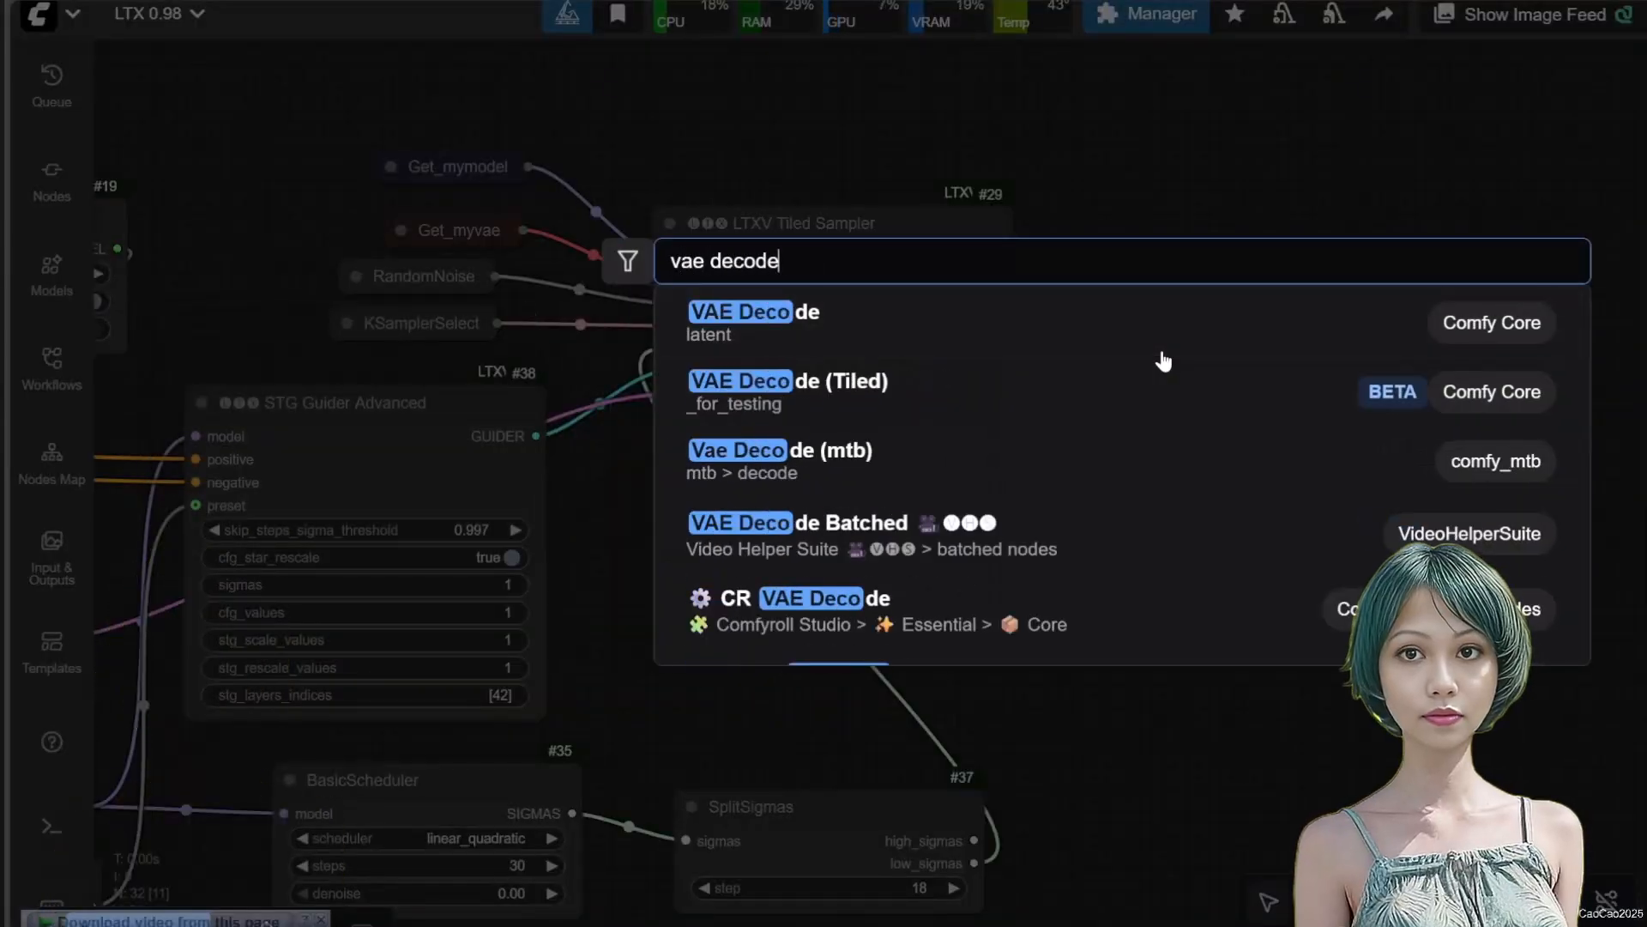
click(1041, 419)
drag(1243, 331, 1204, 227)
scroll(1276, 275, up, 2)
drag(922, 229, 1118, 267)
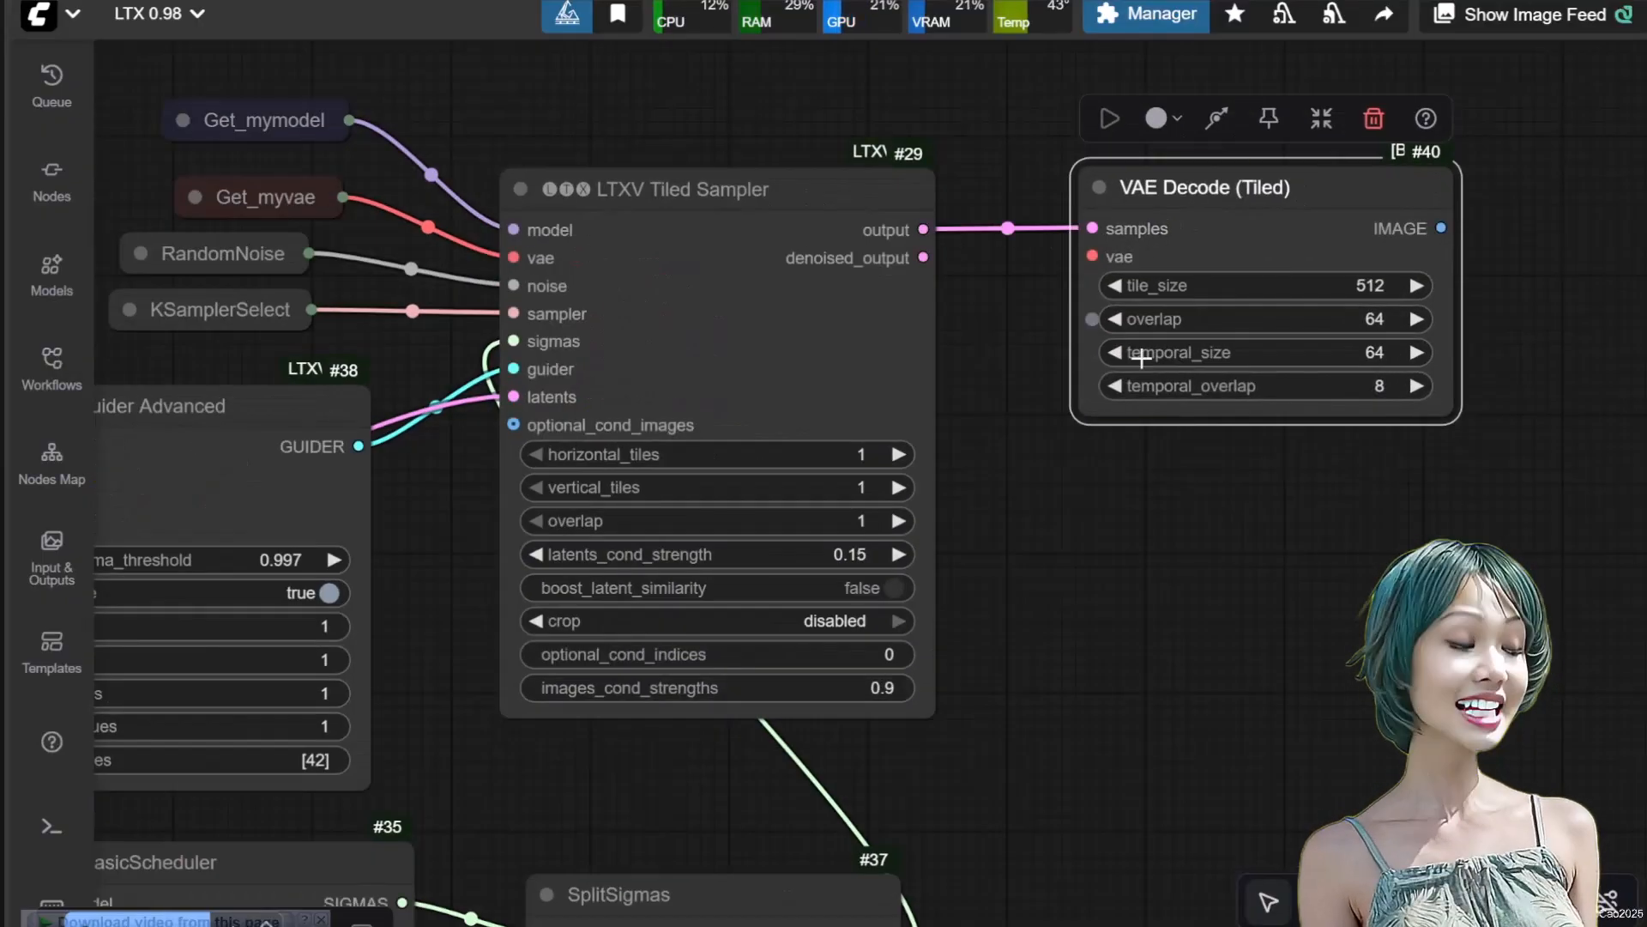
Add a Get node with the constant myvae and connect it to the tiled VAE Decode node's vae input
click(301, 163)
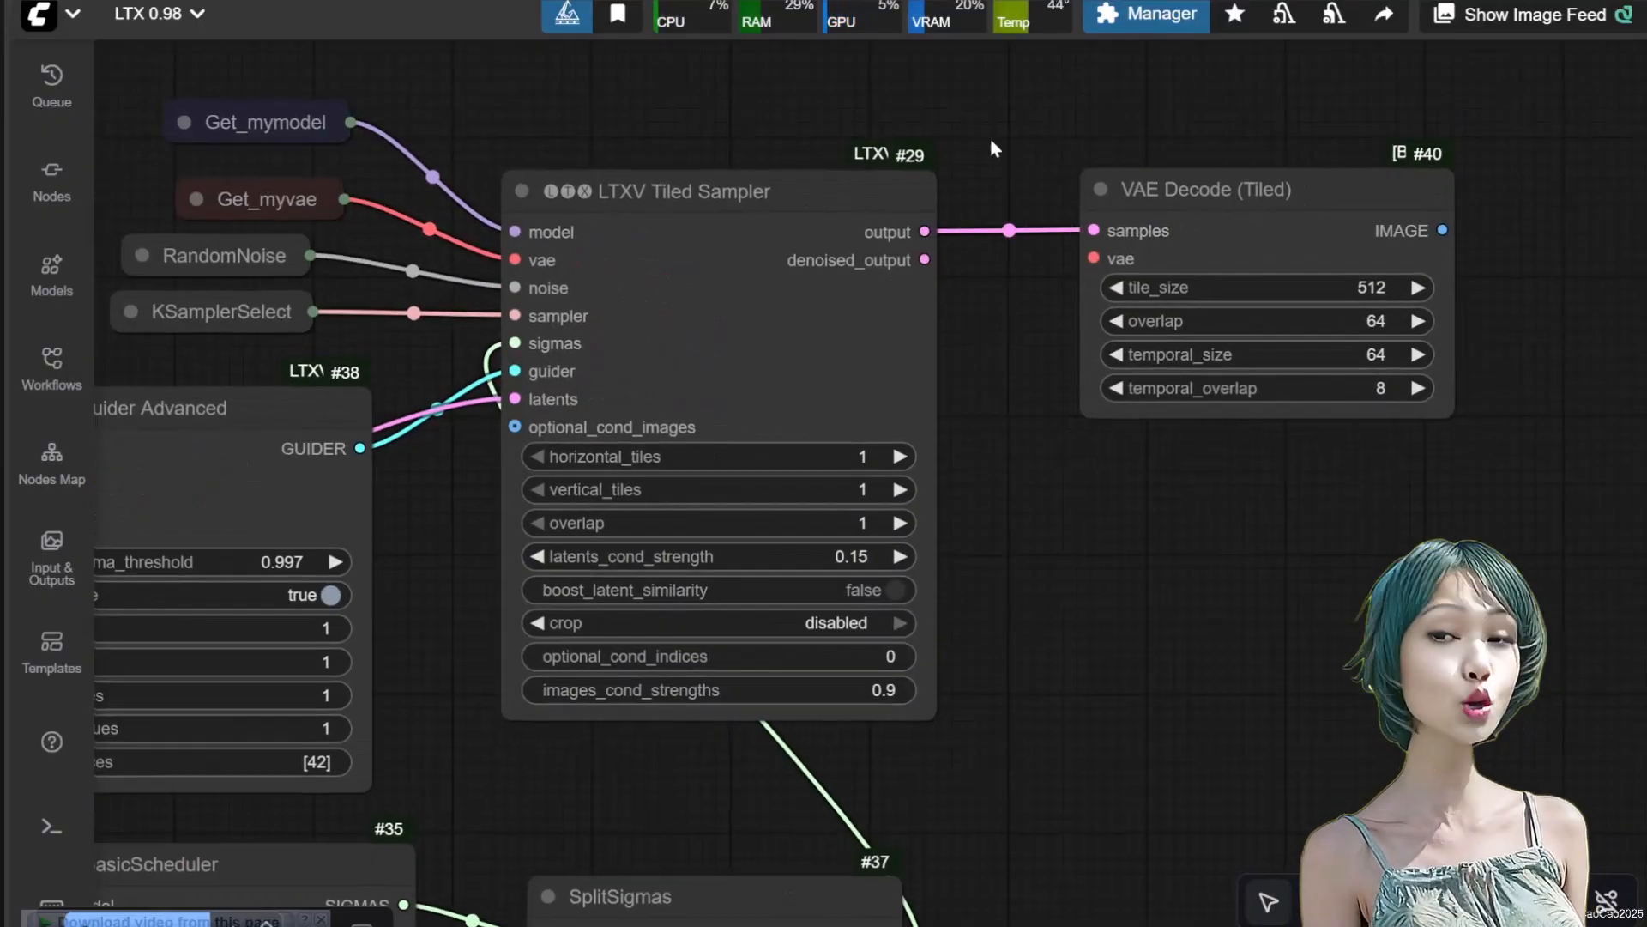
double_click(990, 148)
text(getn)
key(Return)
click(1059, 189)
click(1079, 217)
drag(1270, 160, 1095, 258)
Move VAE Decode (Tiled) further from the sampler and place the collapsed Get_myvae node between them
drag(1312, 211, 1482, 227)
drag(1032, 136, 993, 286)
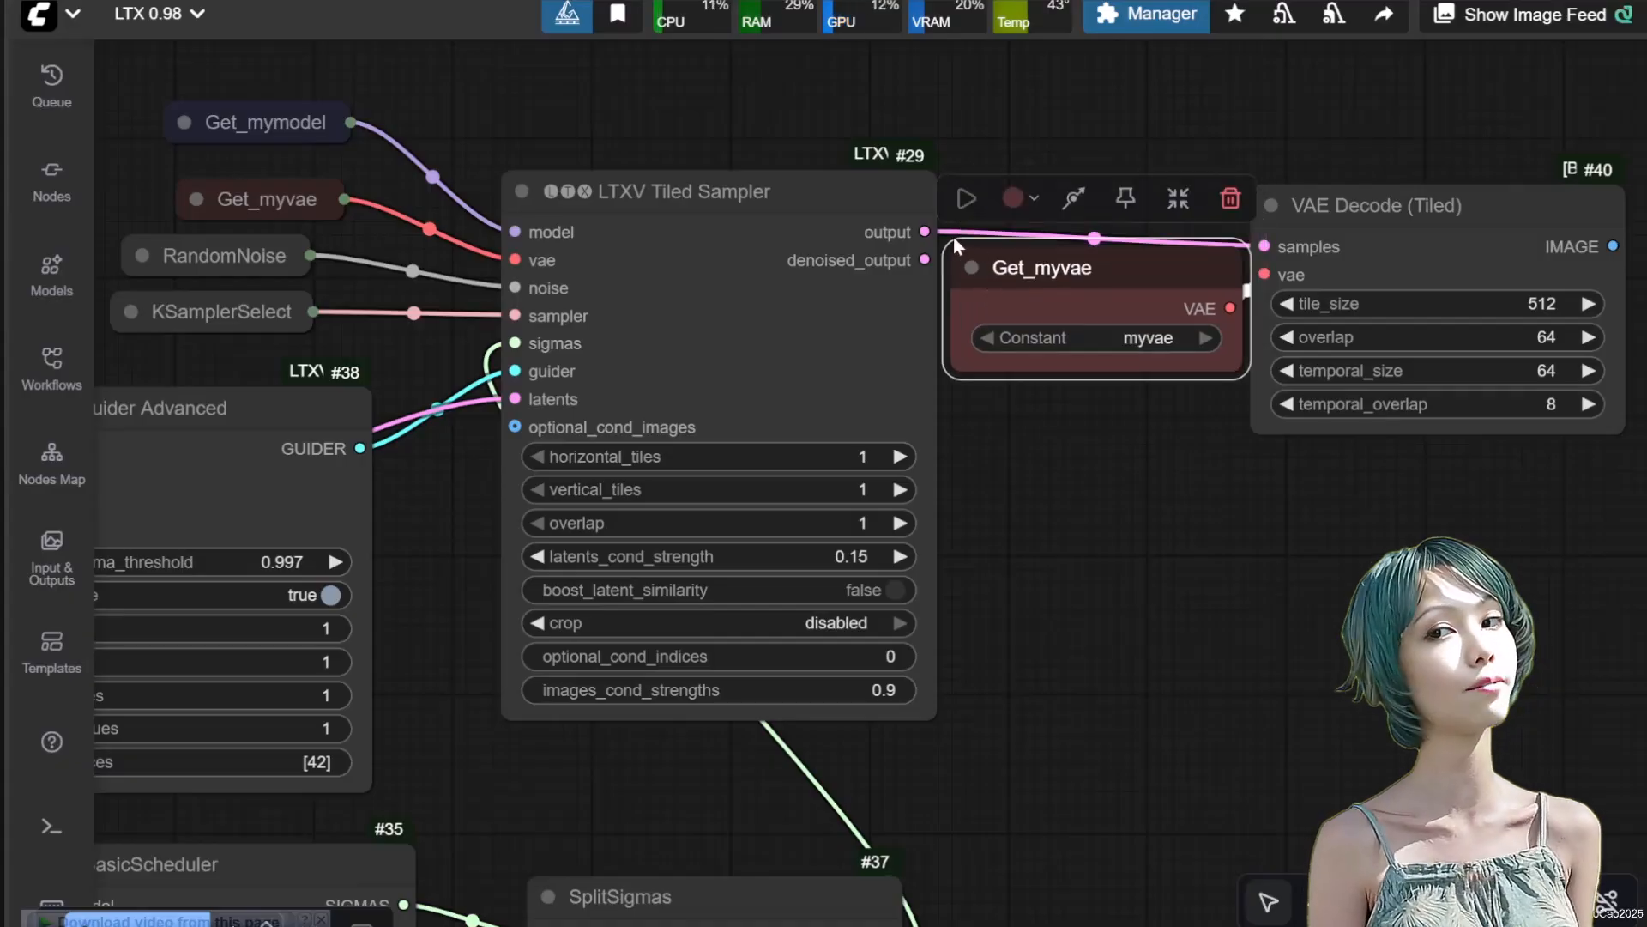
click(965, 270)
drag(1155, 454, 885, 448)
click(886, 450)
drag(825, 279, 846, 295)
Set the tiled VAE Decode node's tile_size to 1280 and overlap to 128
drag(1110, 586, 914, 587)
click(1129, 312)
text(1280)
key(Return)
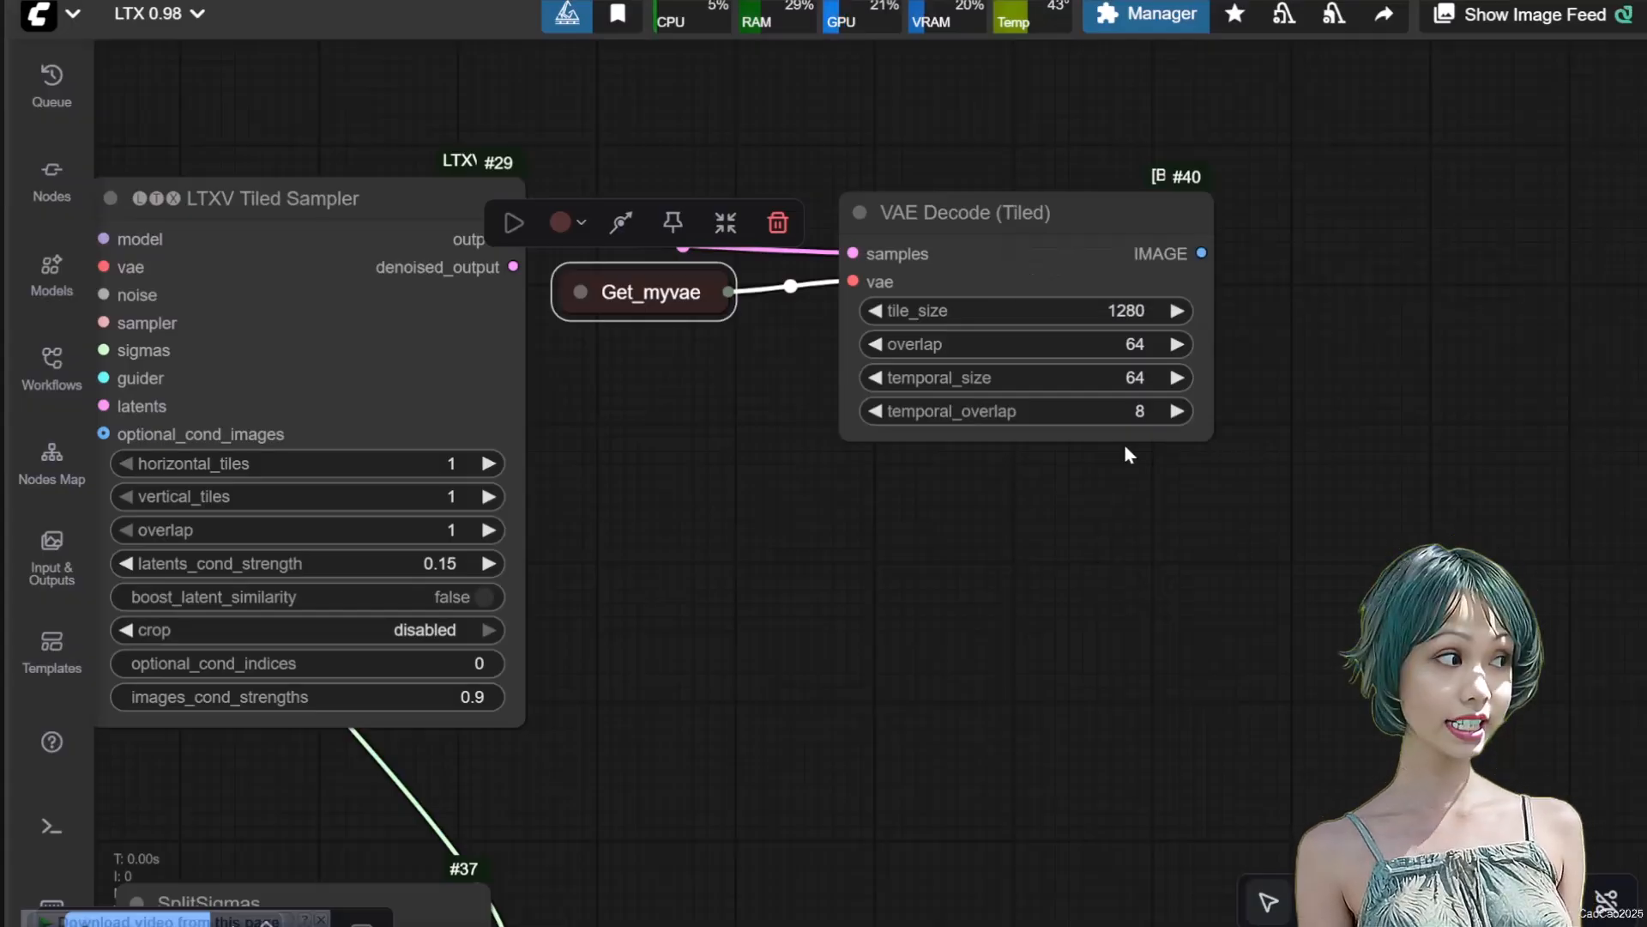
click(1134, 344)
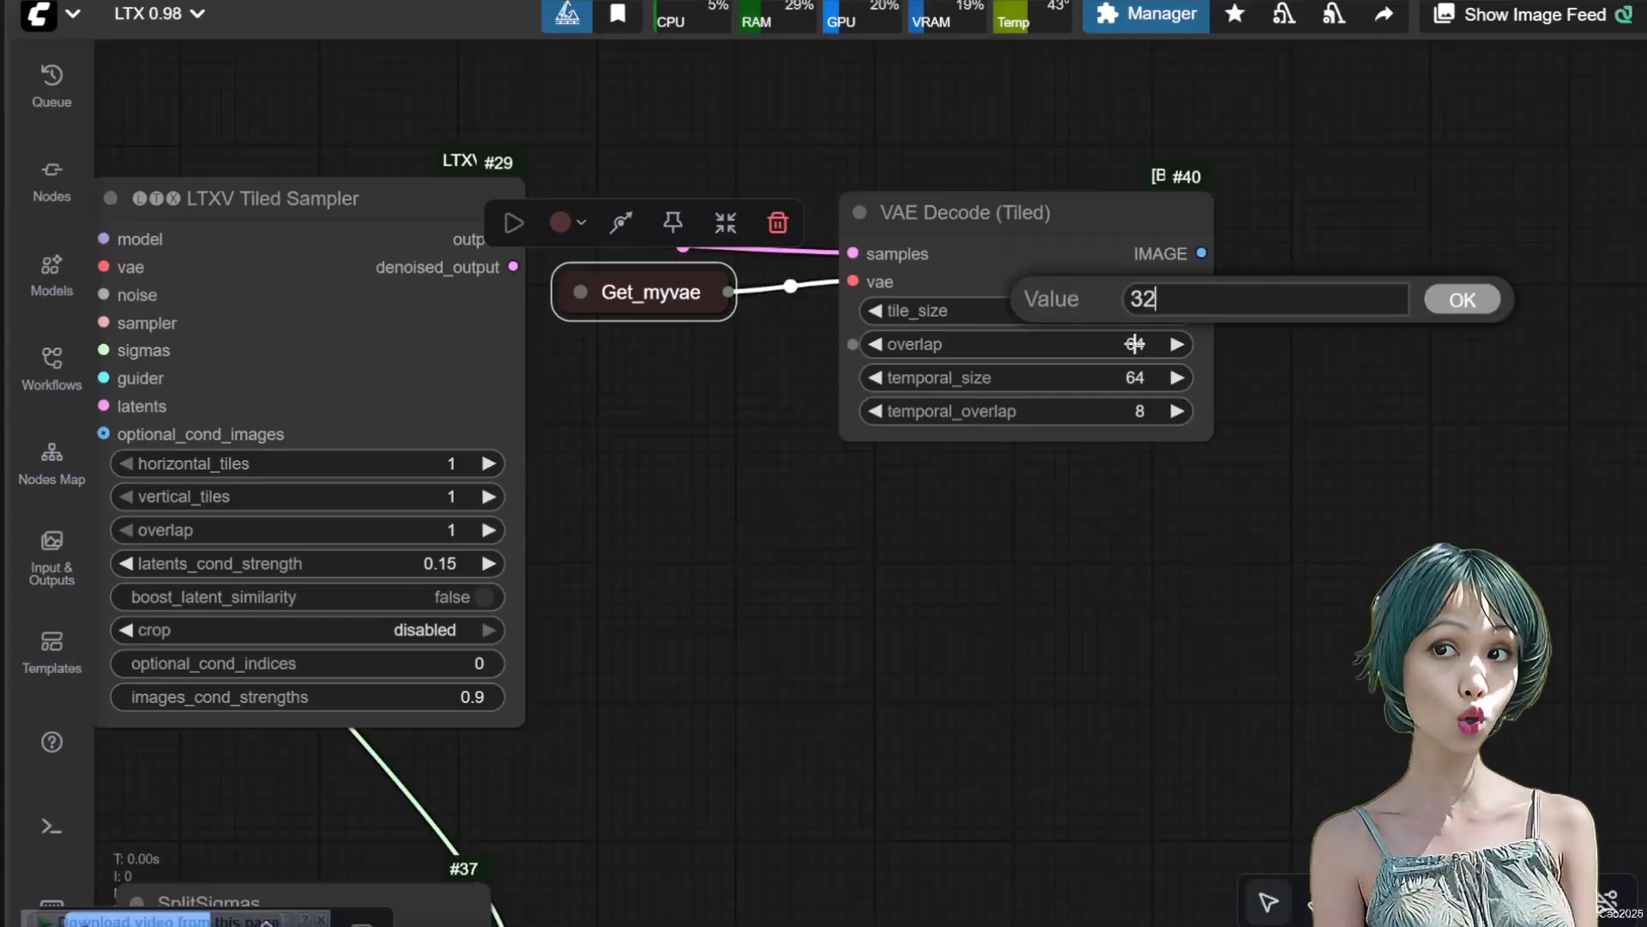
key(Return)
text(80)
key(Return)
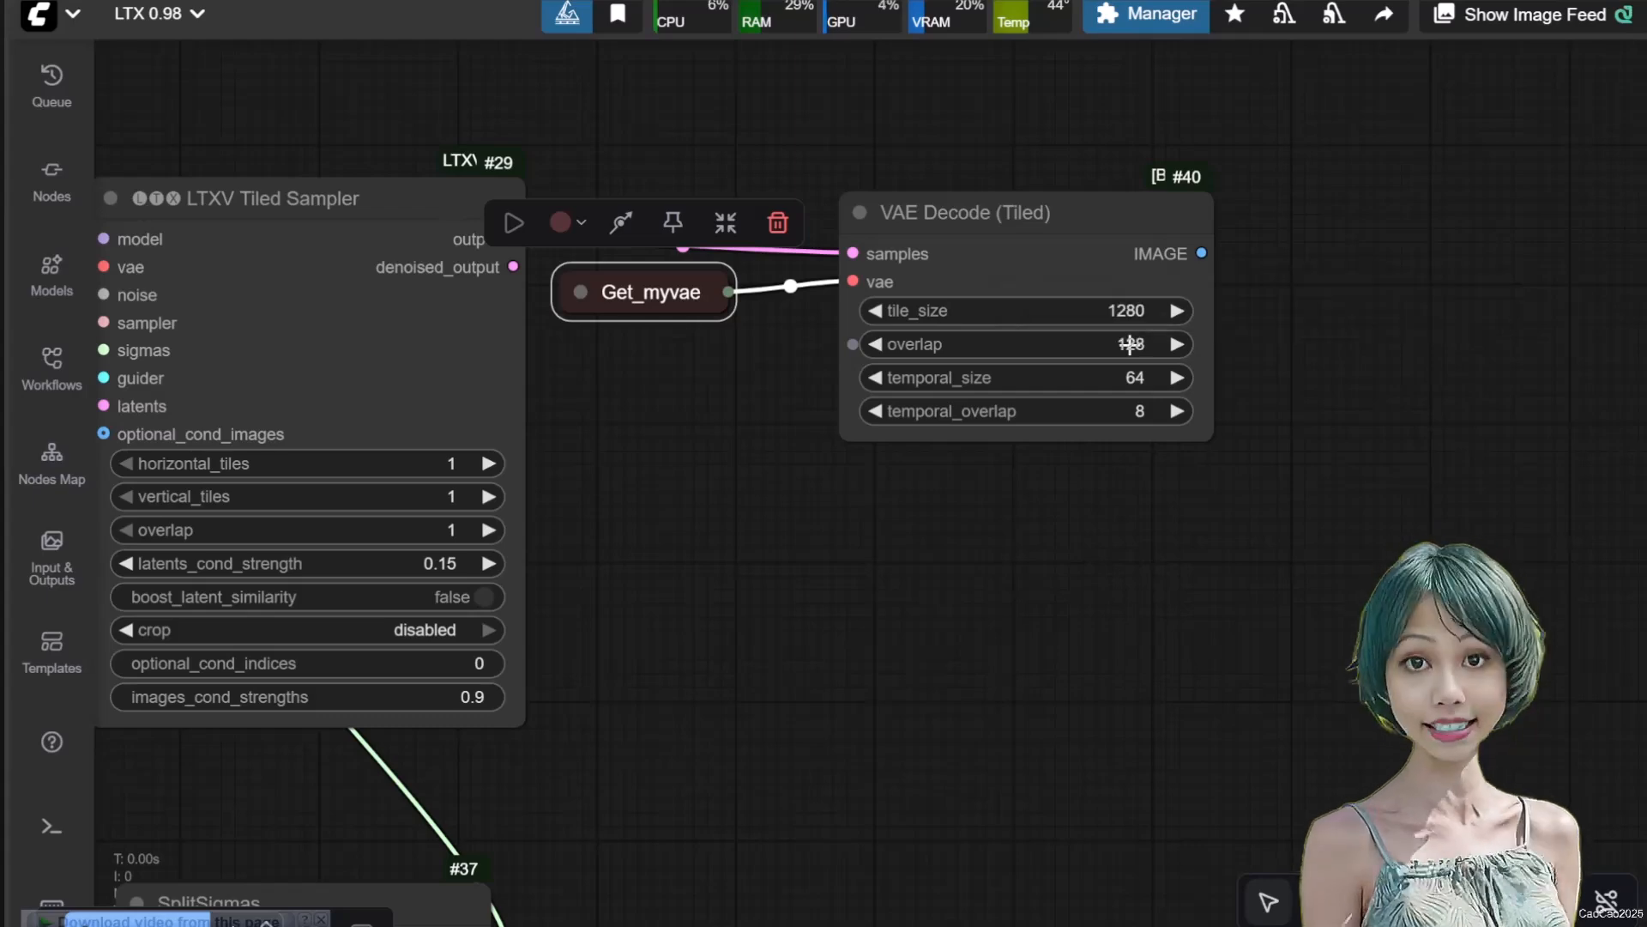
Set the tiled VAE Decode node's temporal_size to 256 and temporal_overlap to 32
click(1126, 382)
text(256)
key(Return)
click(1115, 411)
key(Return)
drag(953, 591, 956, 599)
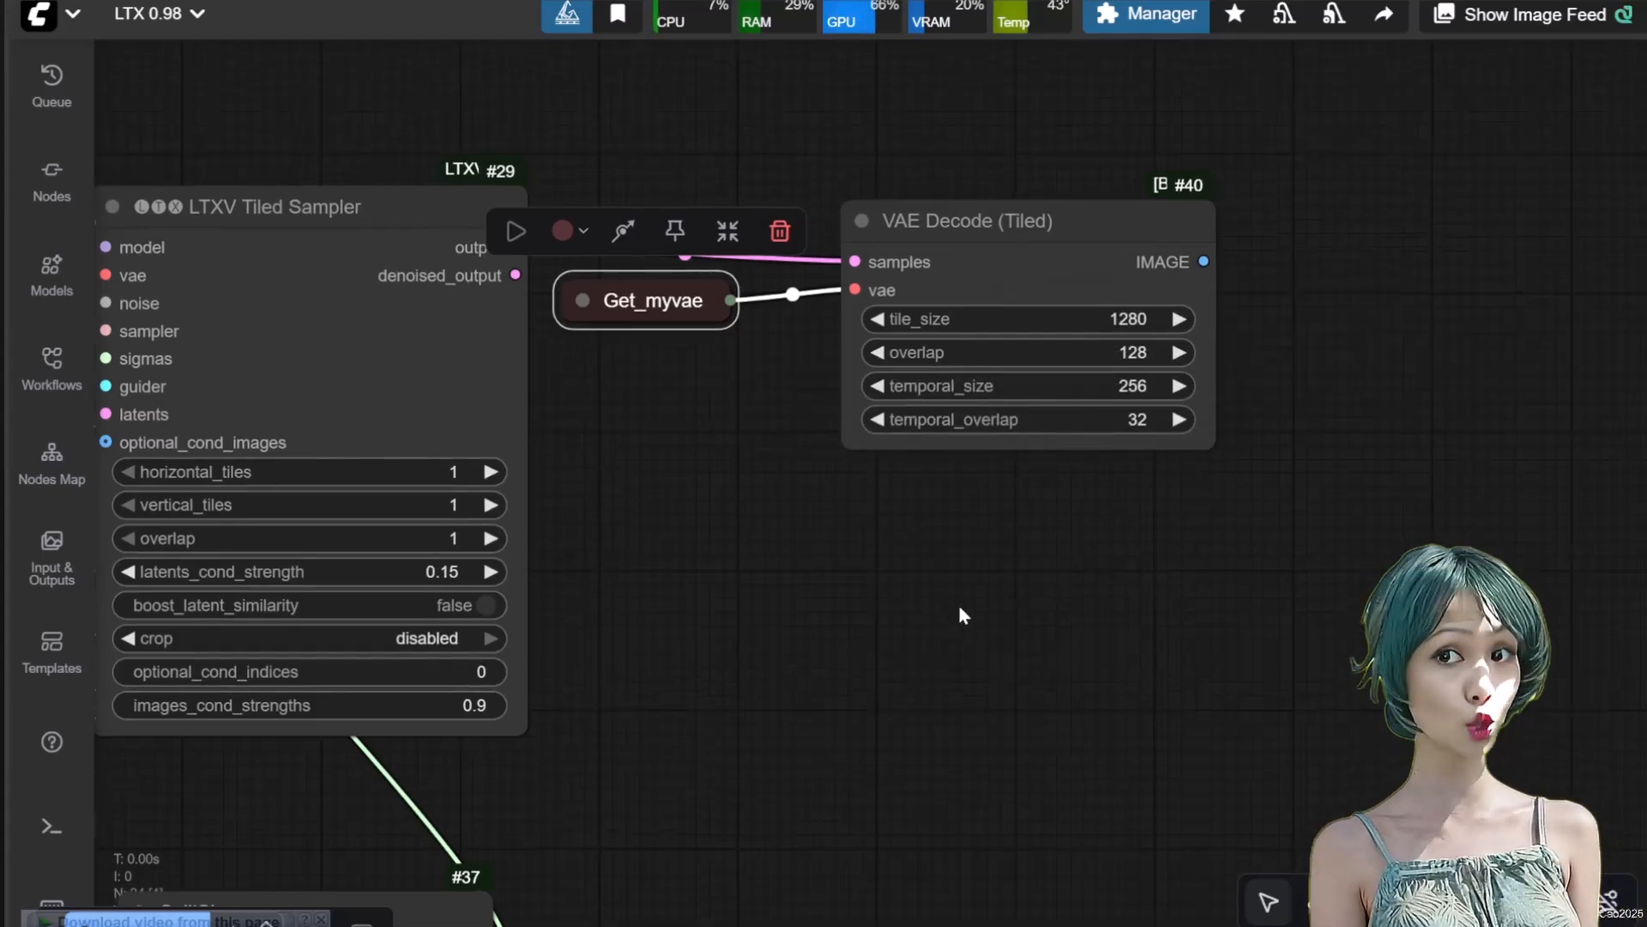
Add a RIFE VFI node and connect the tiled VAE Decode image output to its frames input
scroll(957, 600, down, 2)
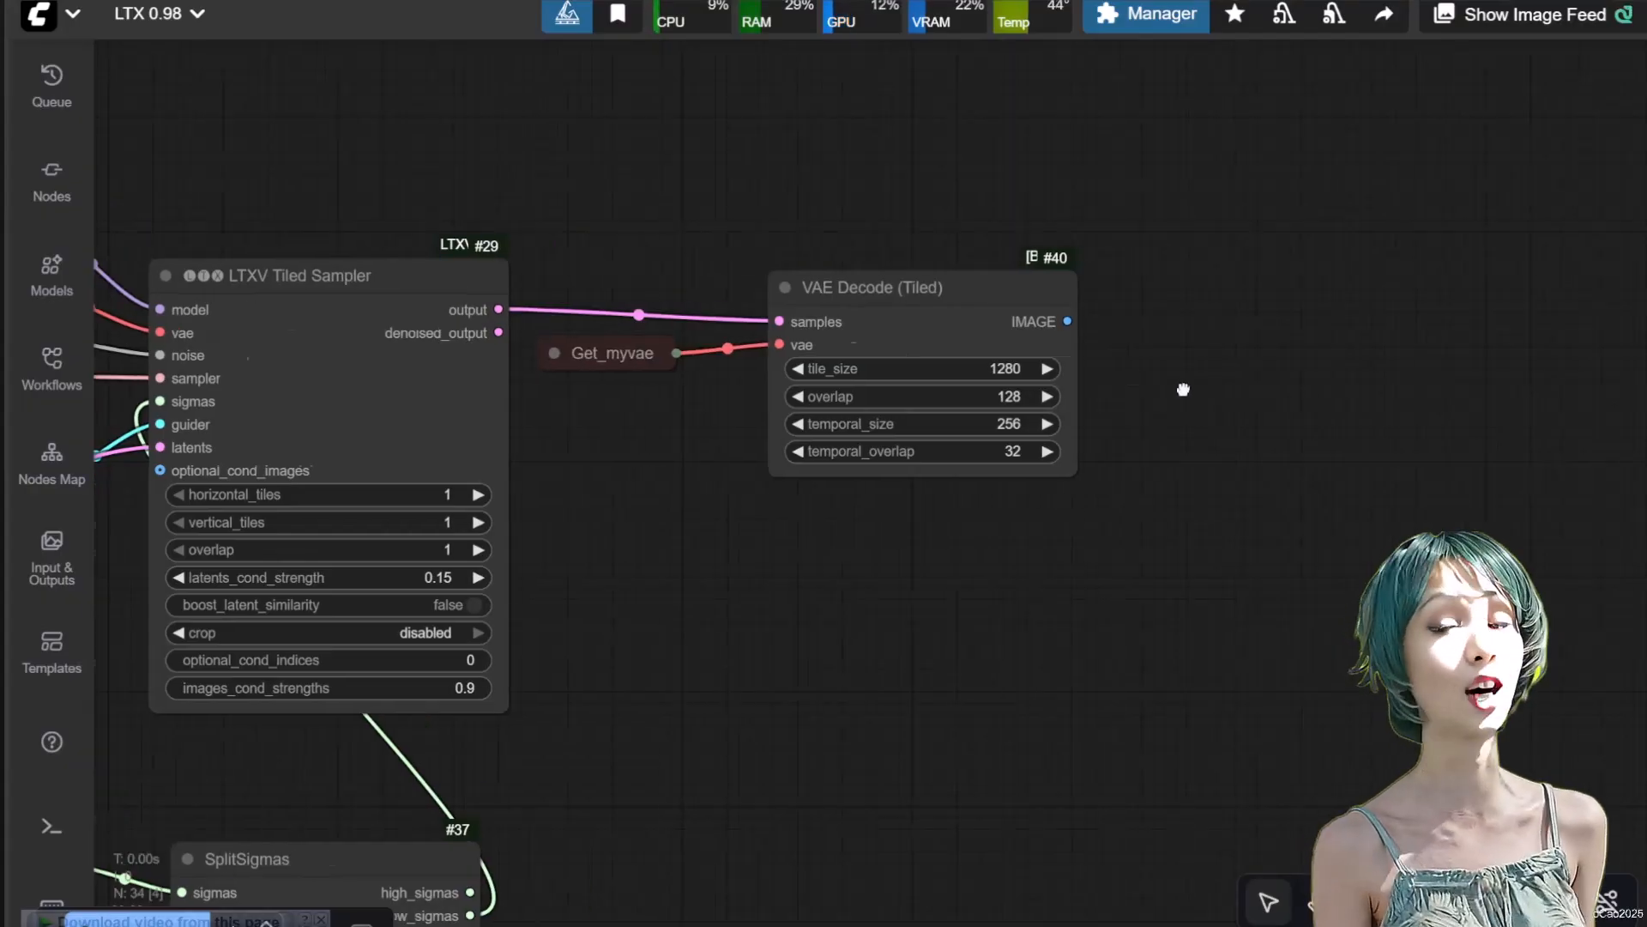
drag(1183, 390, 983, 367)
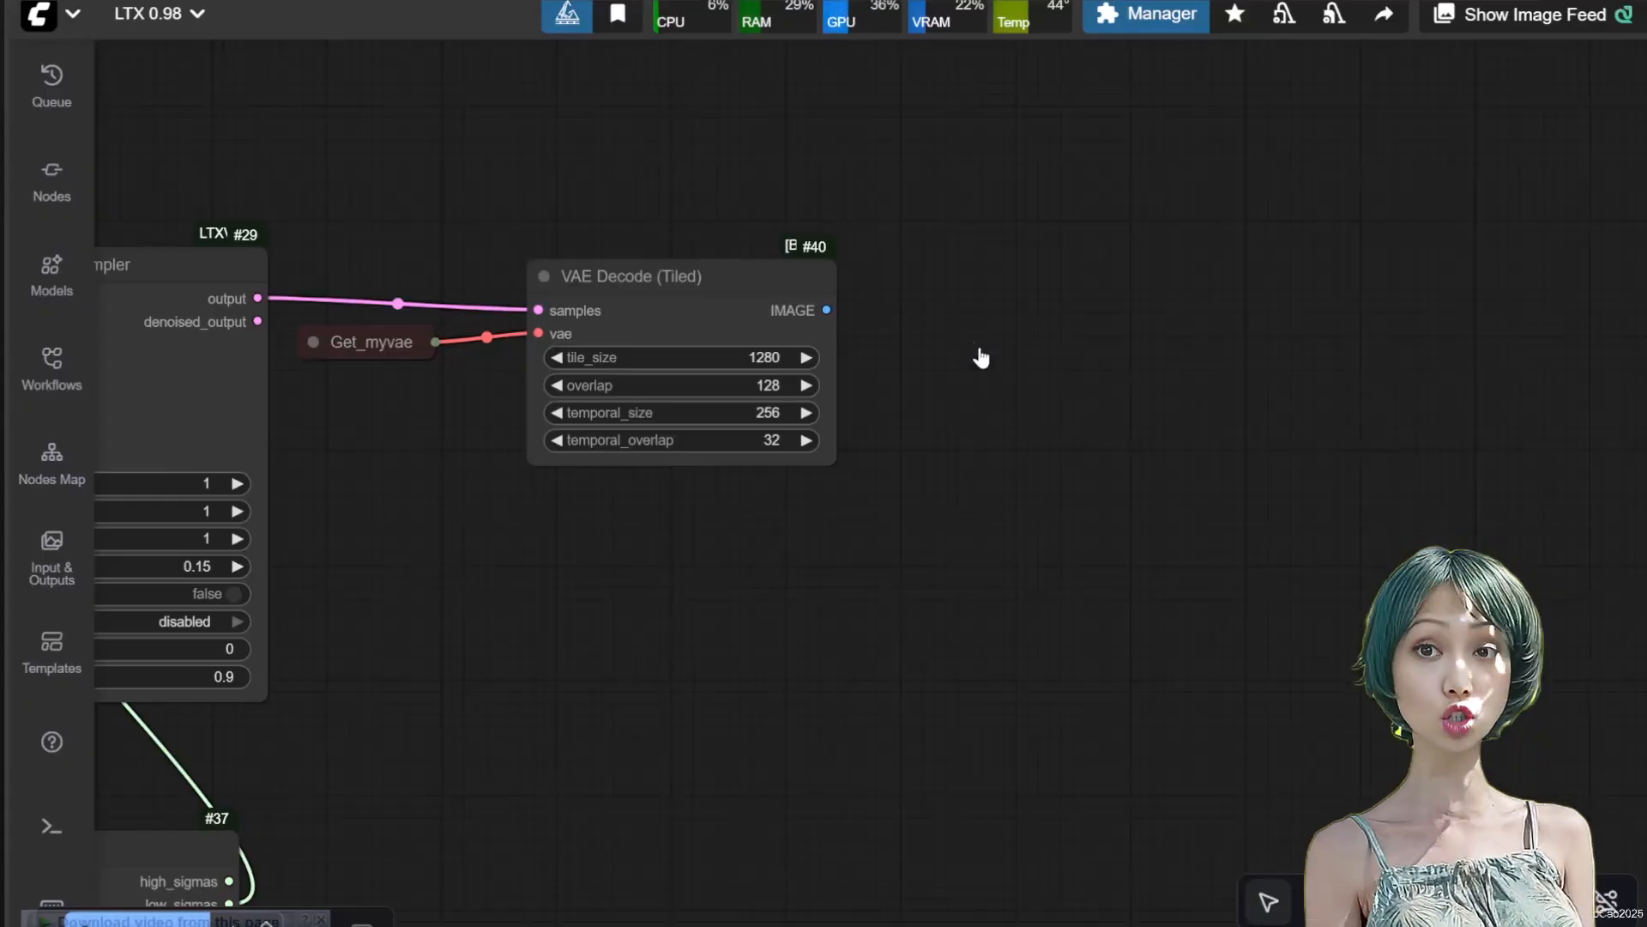
double_click(978, 357)
text(rife)
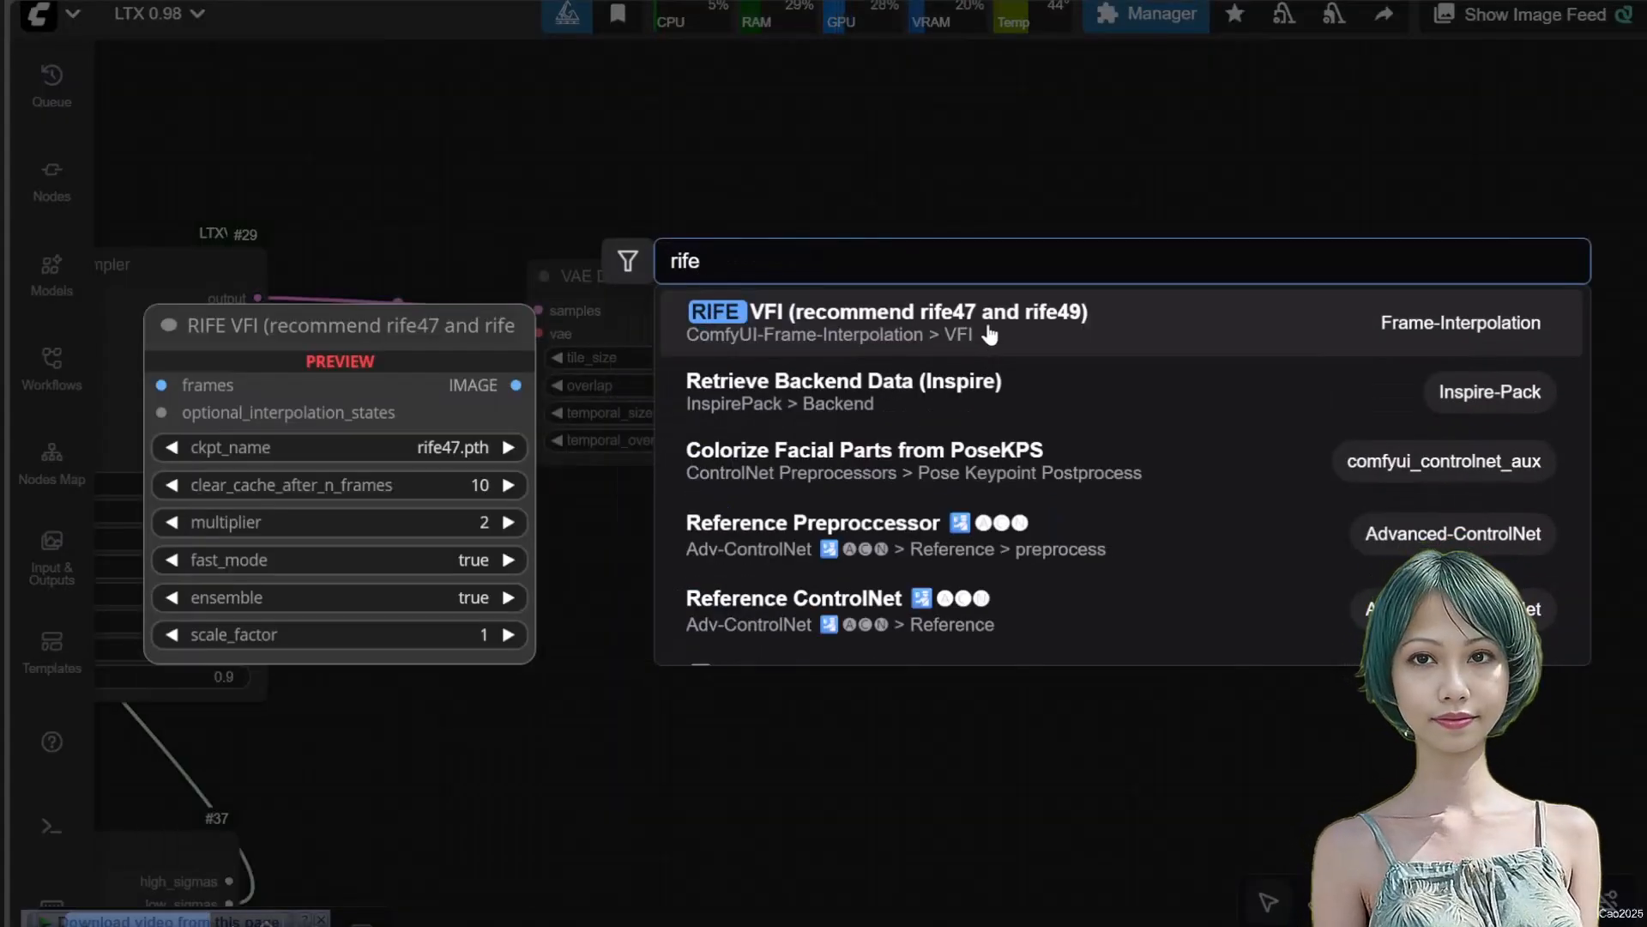
click(981, 357)
drag(826, 310, 953, 264)
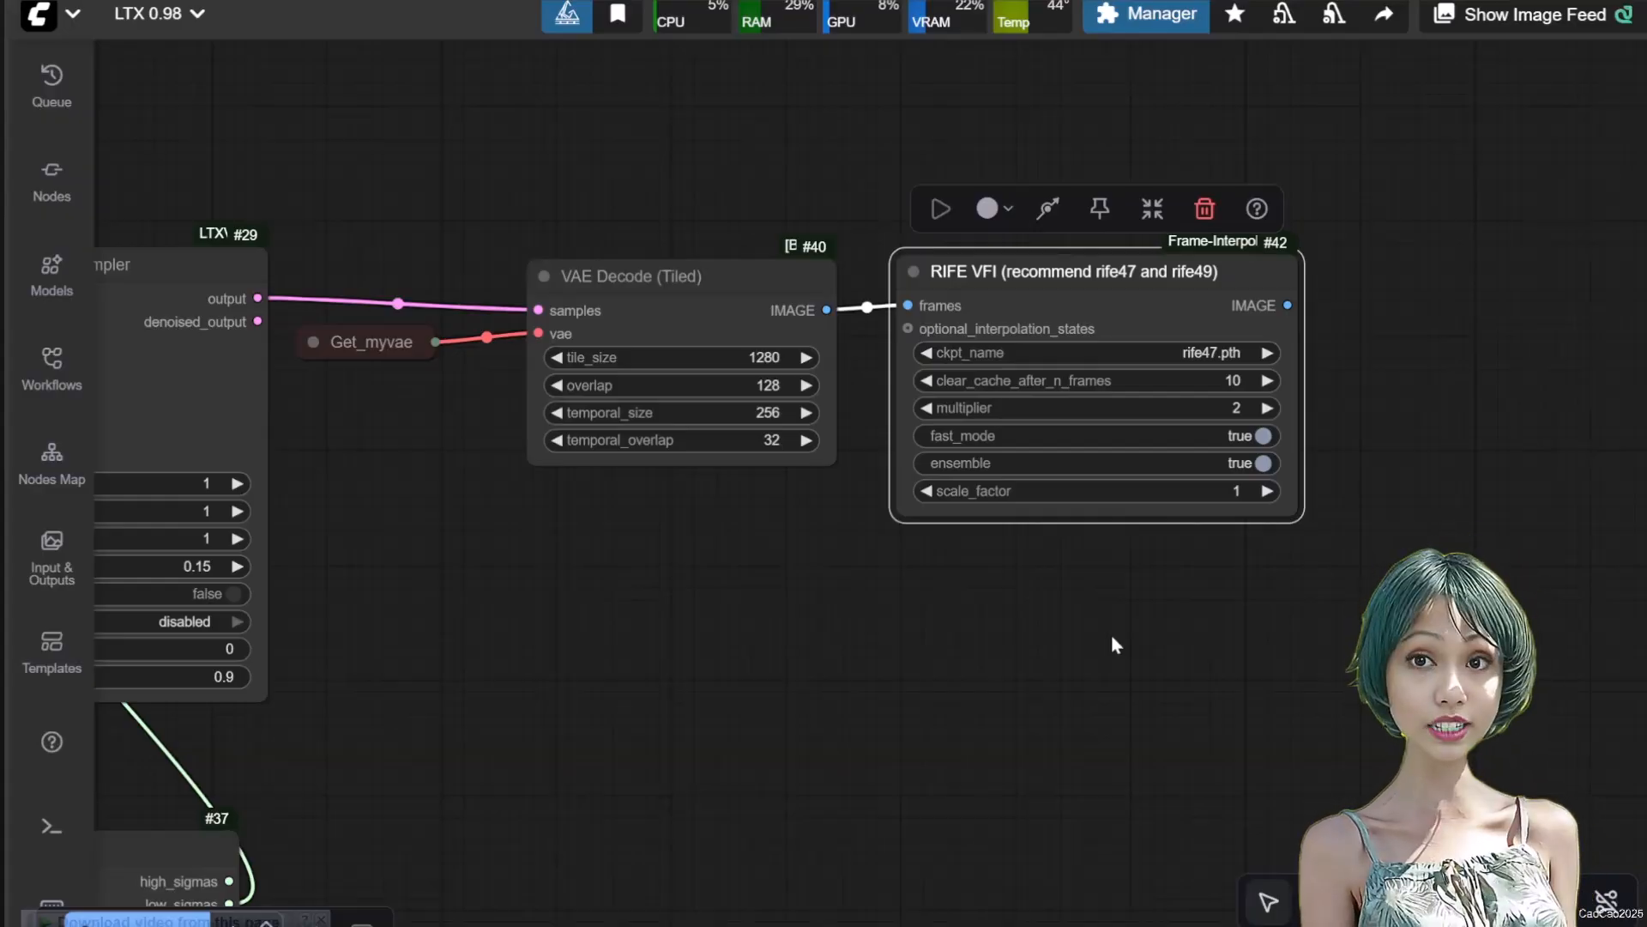
Add an LTXV Film Grain node after RIFE VFI and connect the interpolated images to it
scroll(1055, 643, right, 4)
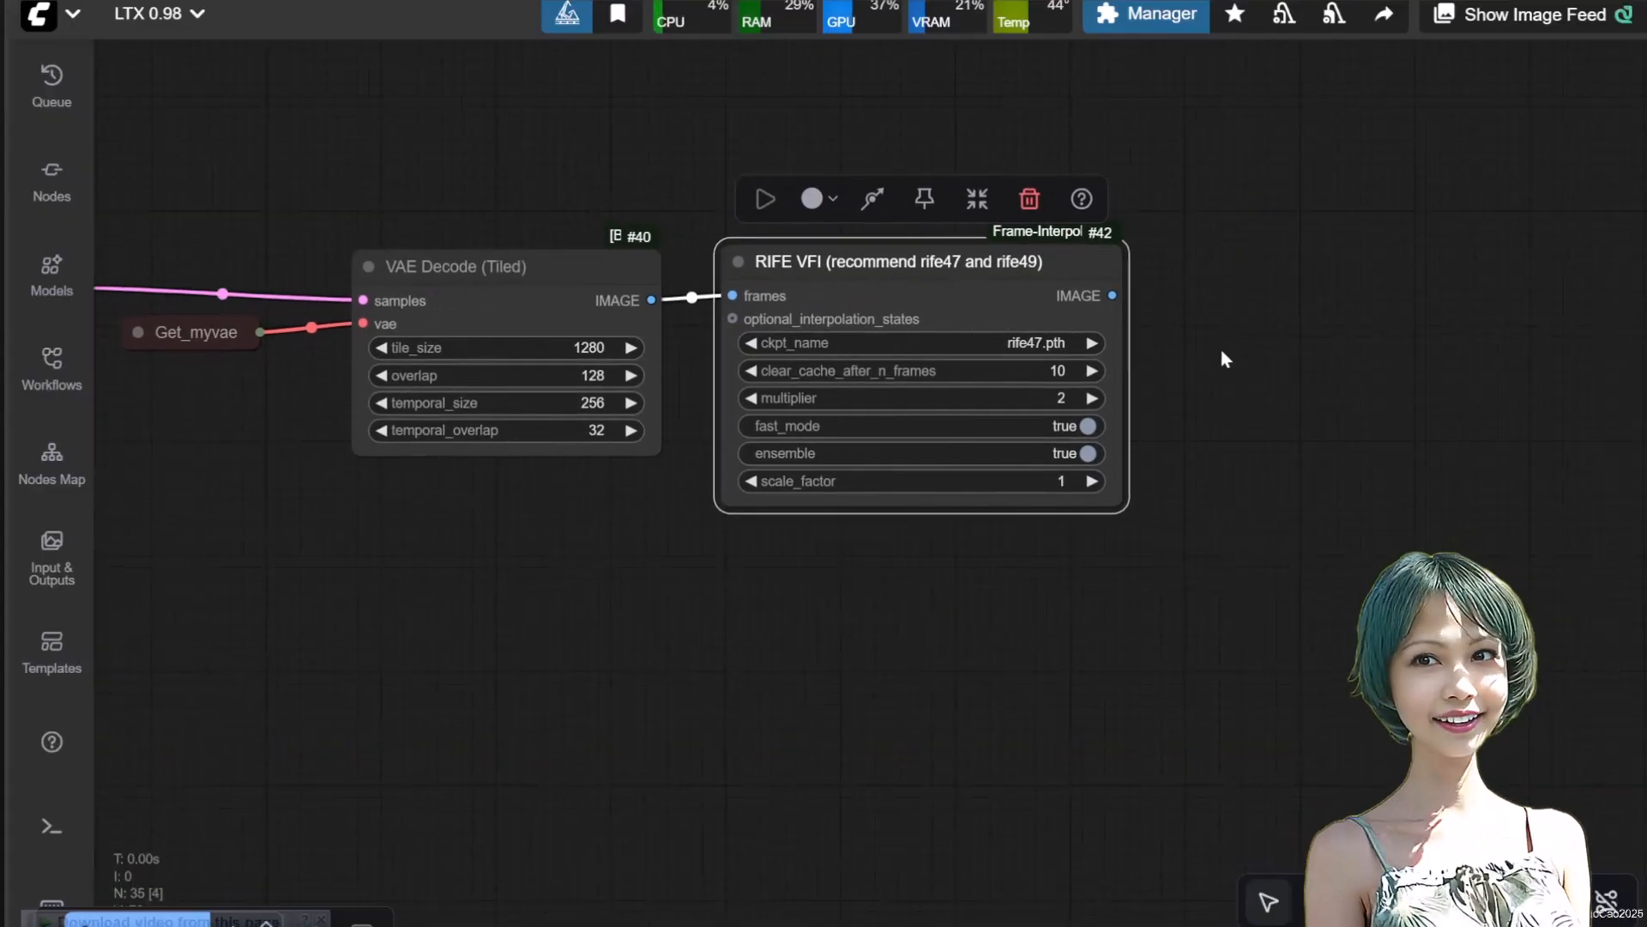
double_click(1224, 349)
text(ltx film)
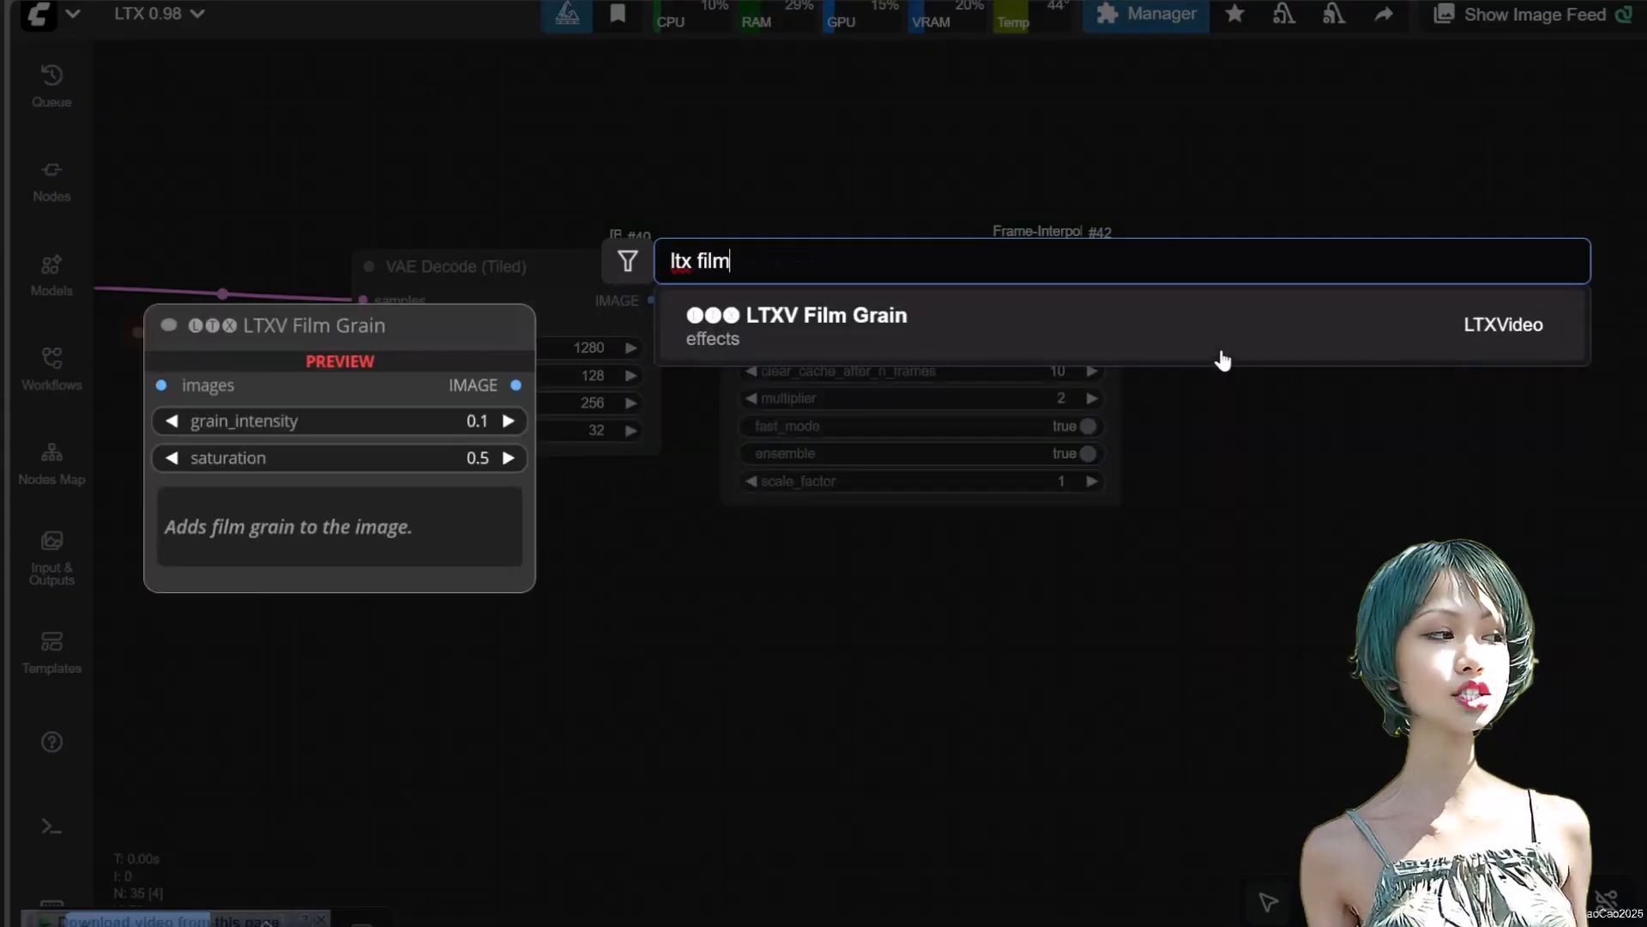
click(1176, 308)
drag(1337, 318, 1329, 258)
drag(1113, 295, 1188, 286)
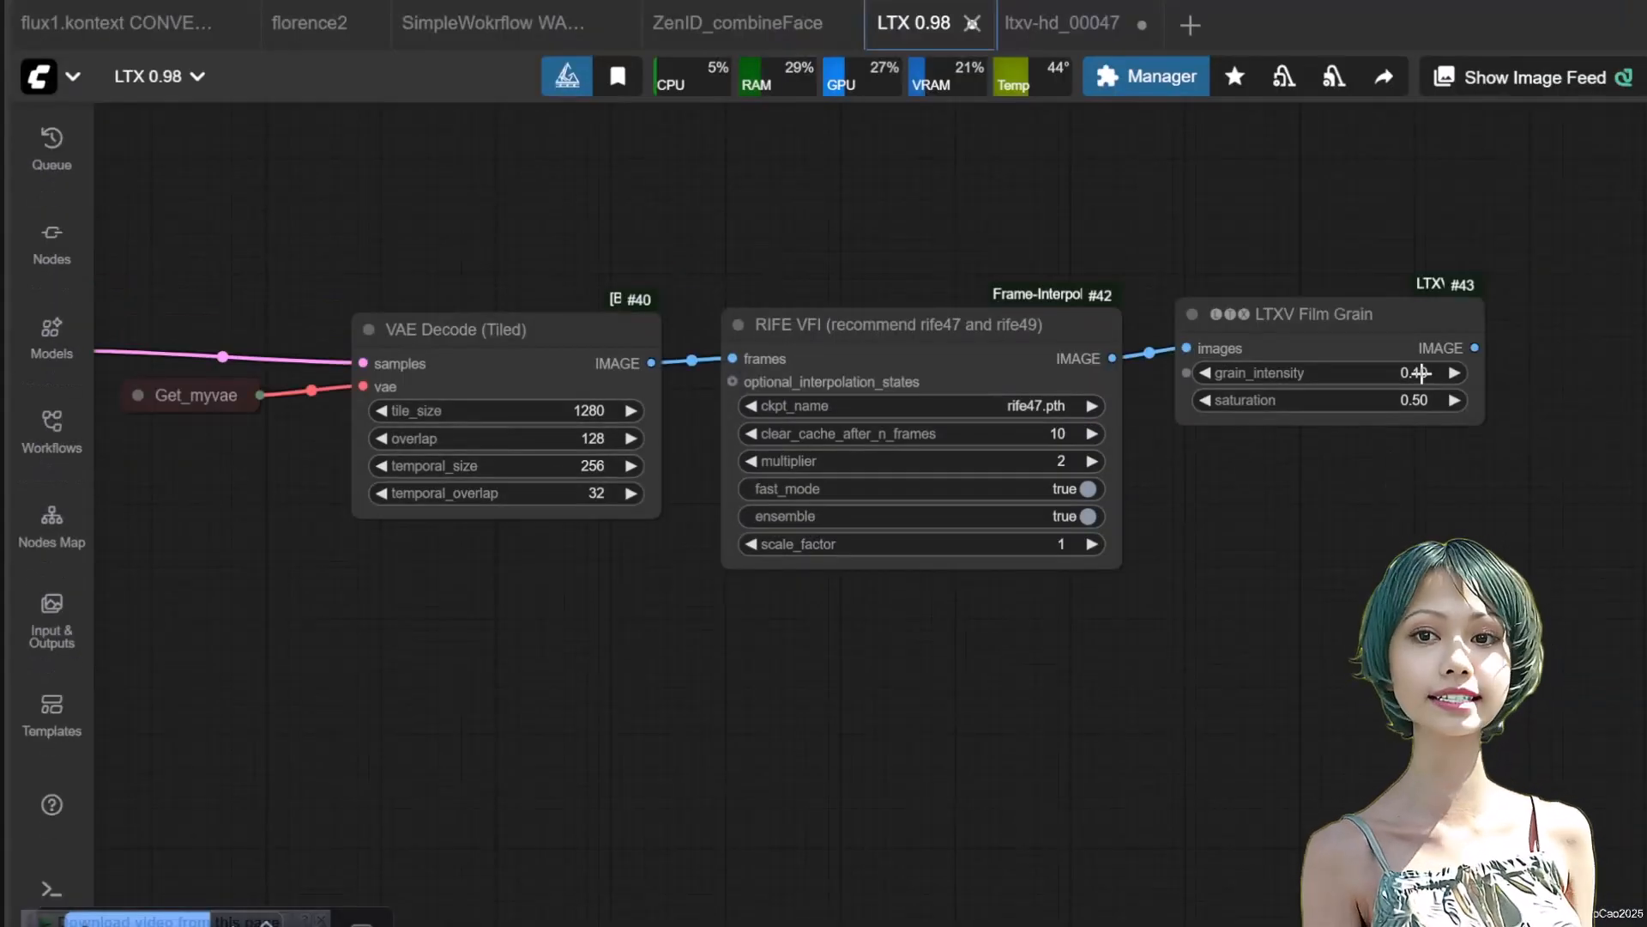
Set the grain_intensity of the LTXV Film Grain node to 0.01
click(1420, 372)
text(0.02)
key(BackSpace)
text(1)
key(Return)
Add a VideoHelperSuite Video Combine node after the Film Grain node and connect the grain output to its images input
scroll(1282, 391, right, 4)
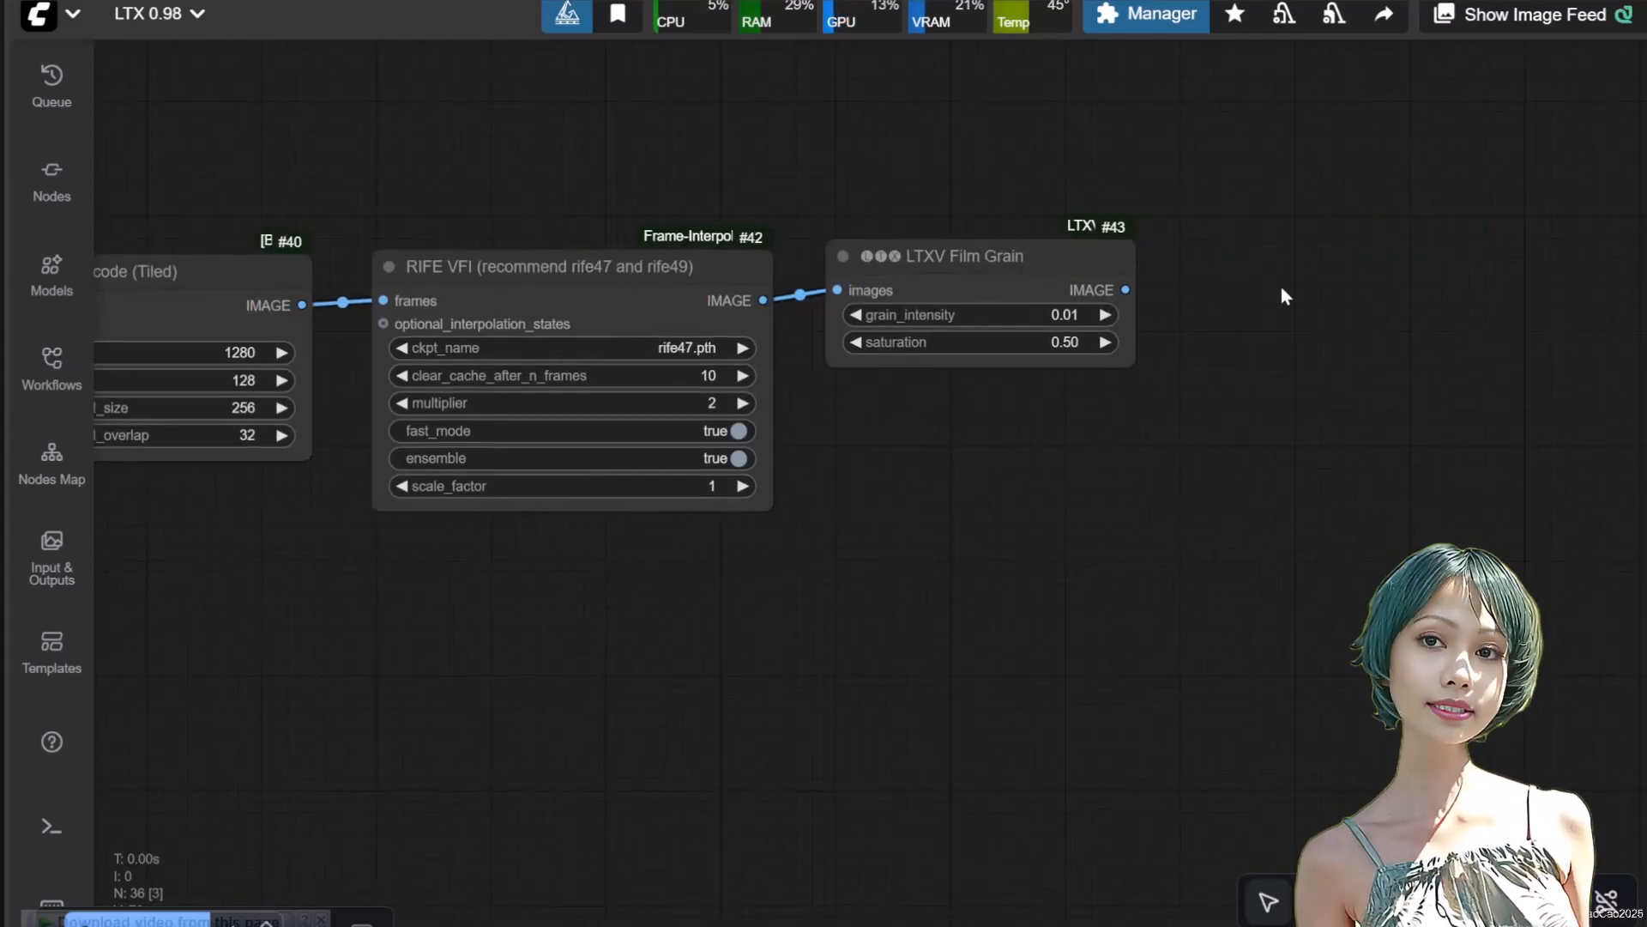
double_click(1224, 302)
text(combine vi)
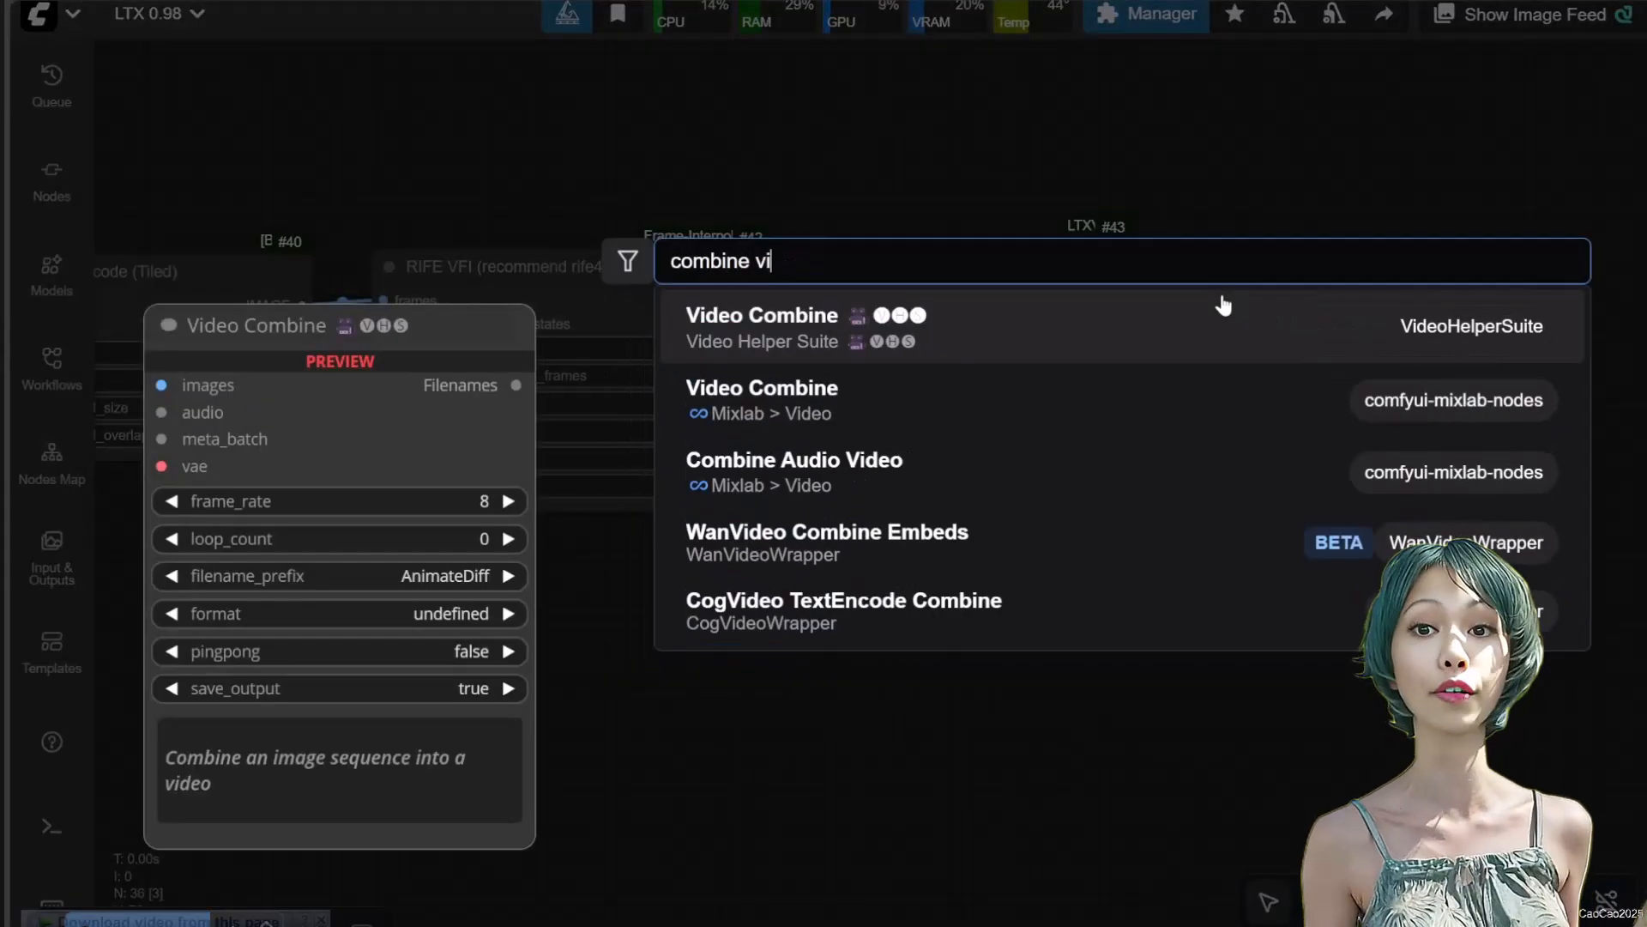
click(1177, 316)
drag(1133, 285, 1233, 311)
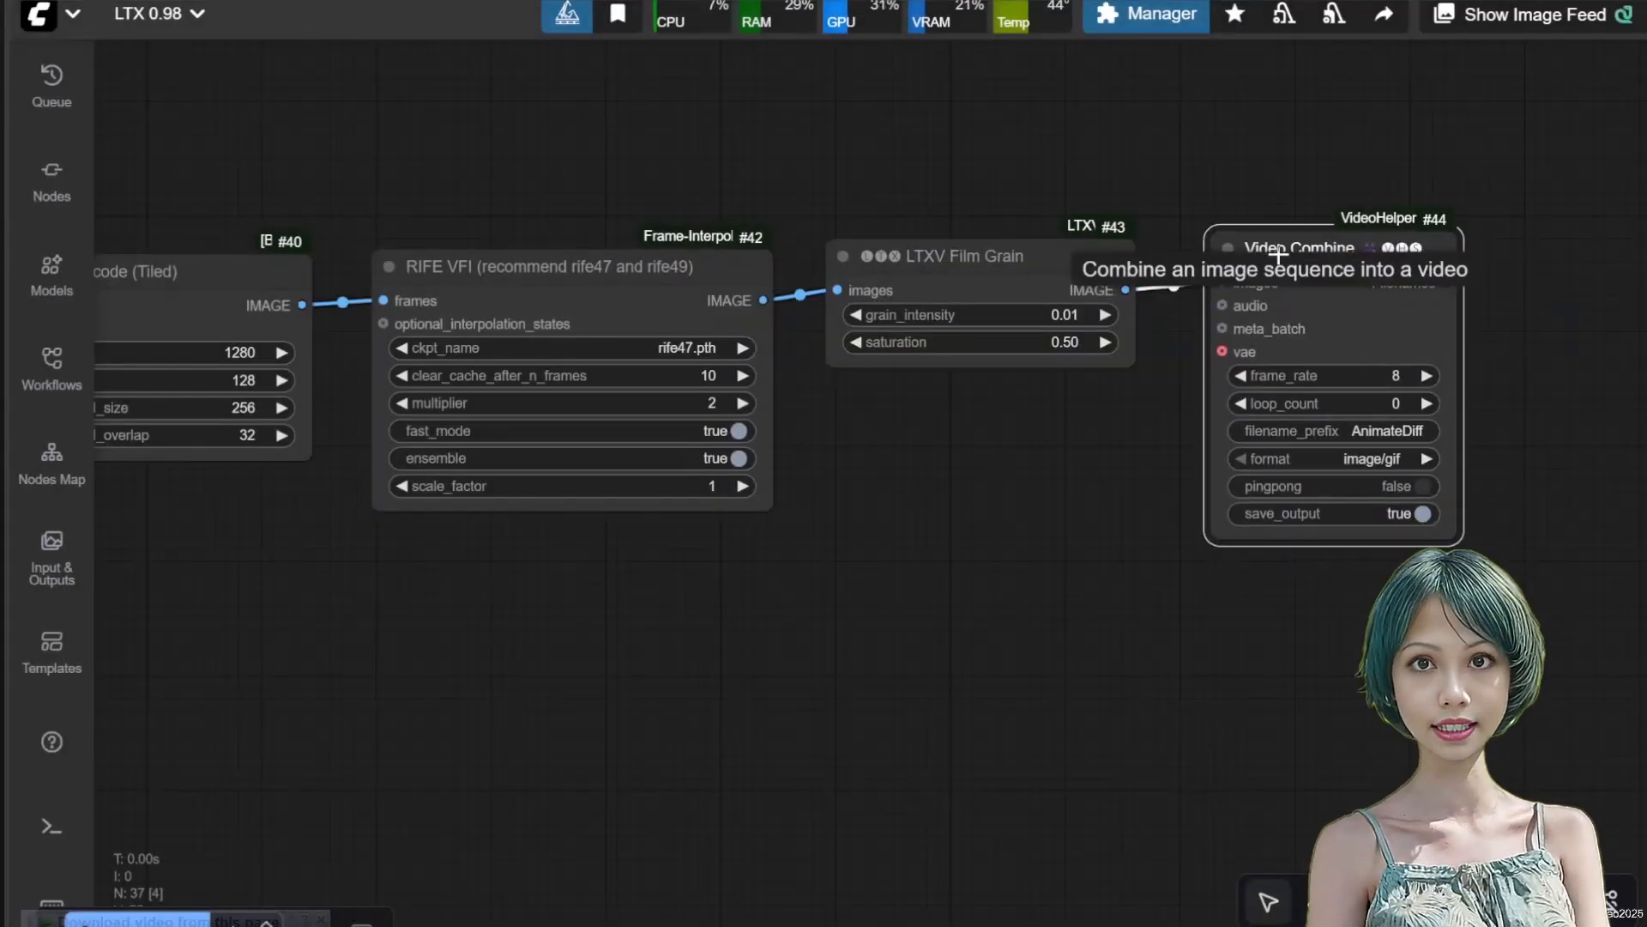
drag(1312, 276, 1302, 247)
Set the frame_rate of the new Video Combine node to 48
click(1381, 375)
text(48)
key(Return)
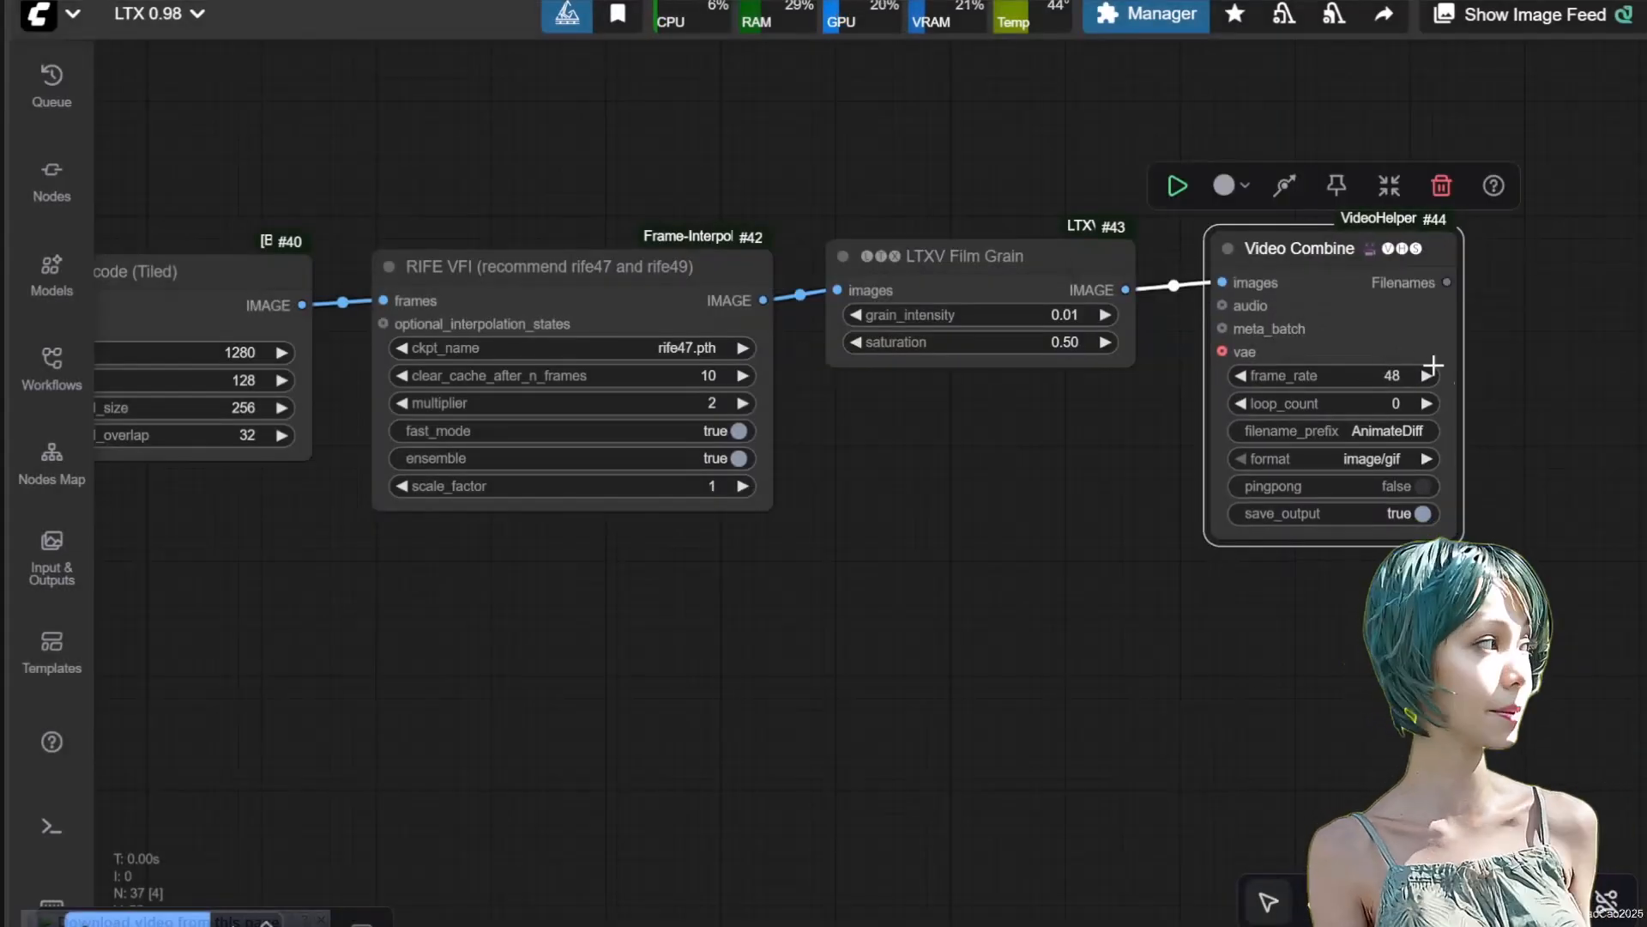
Check the loaded image and prompts of the base stage and queue the workflow for generation
scroll(1132, 591, down, 1)
drag(1132, 591, 1629, 481)
scroll(1627, 483, down, 5)
drag(592, 644, 1552, 683)
scroll(1355, 633, up, 6)
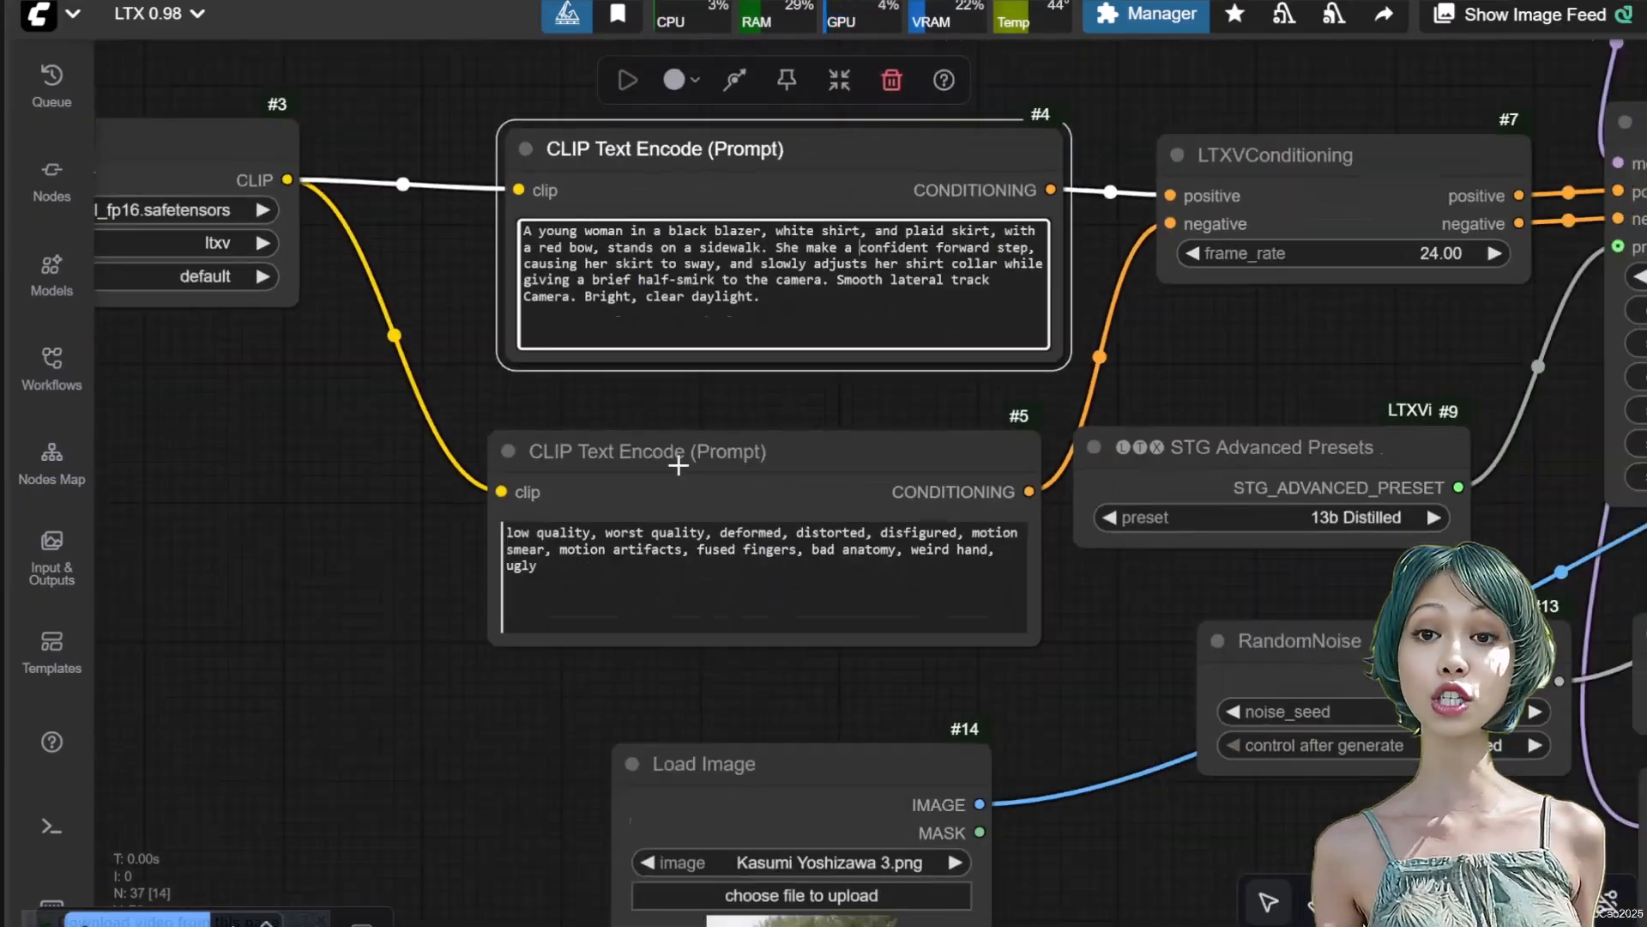
drag(453, 802, 471, 423)
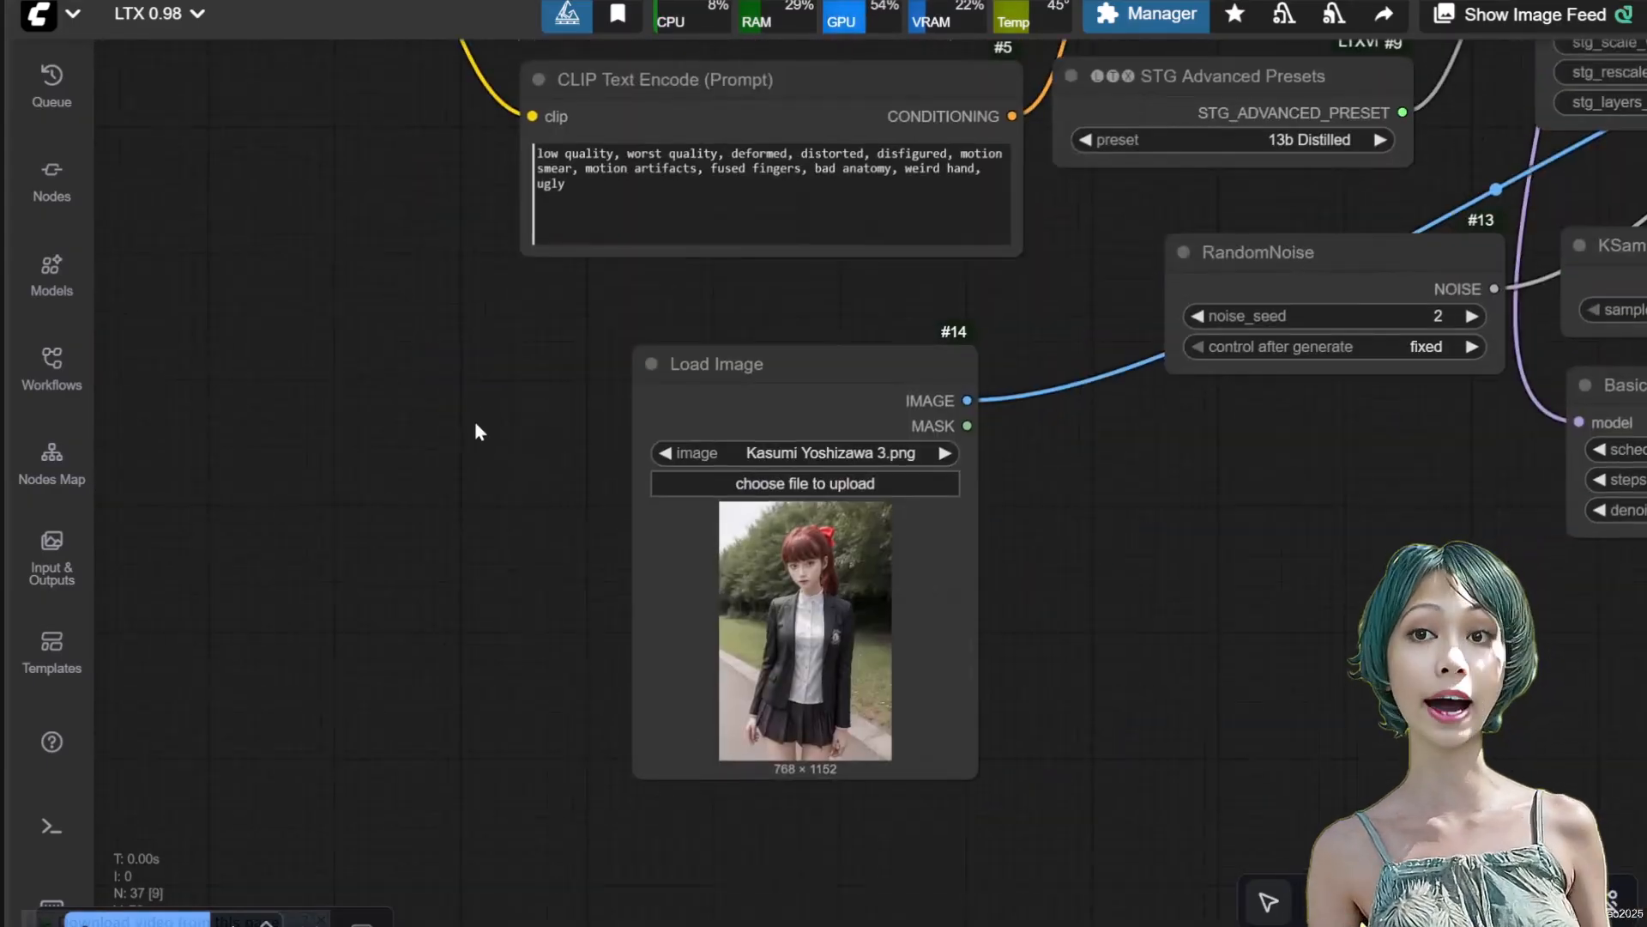
scroll(471, 422, down, 5)
click(191, 798)
click(320, 919)
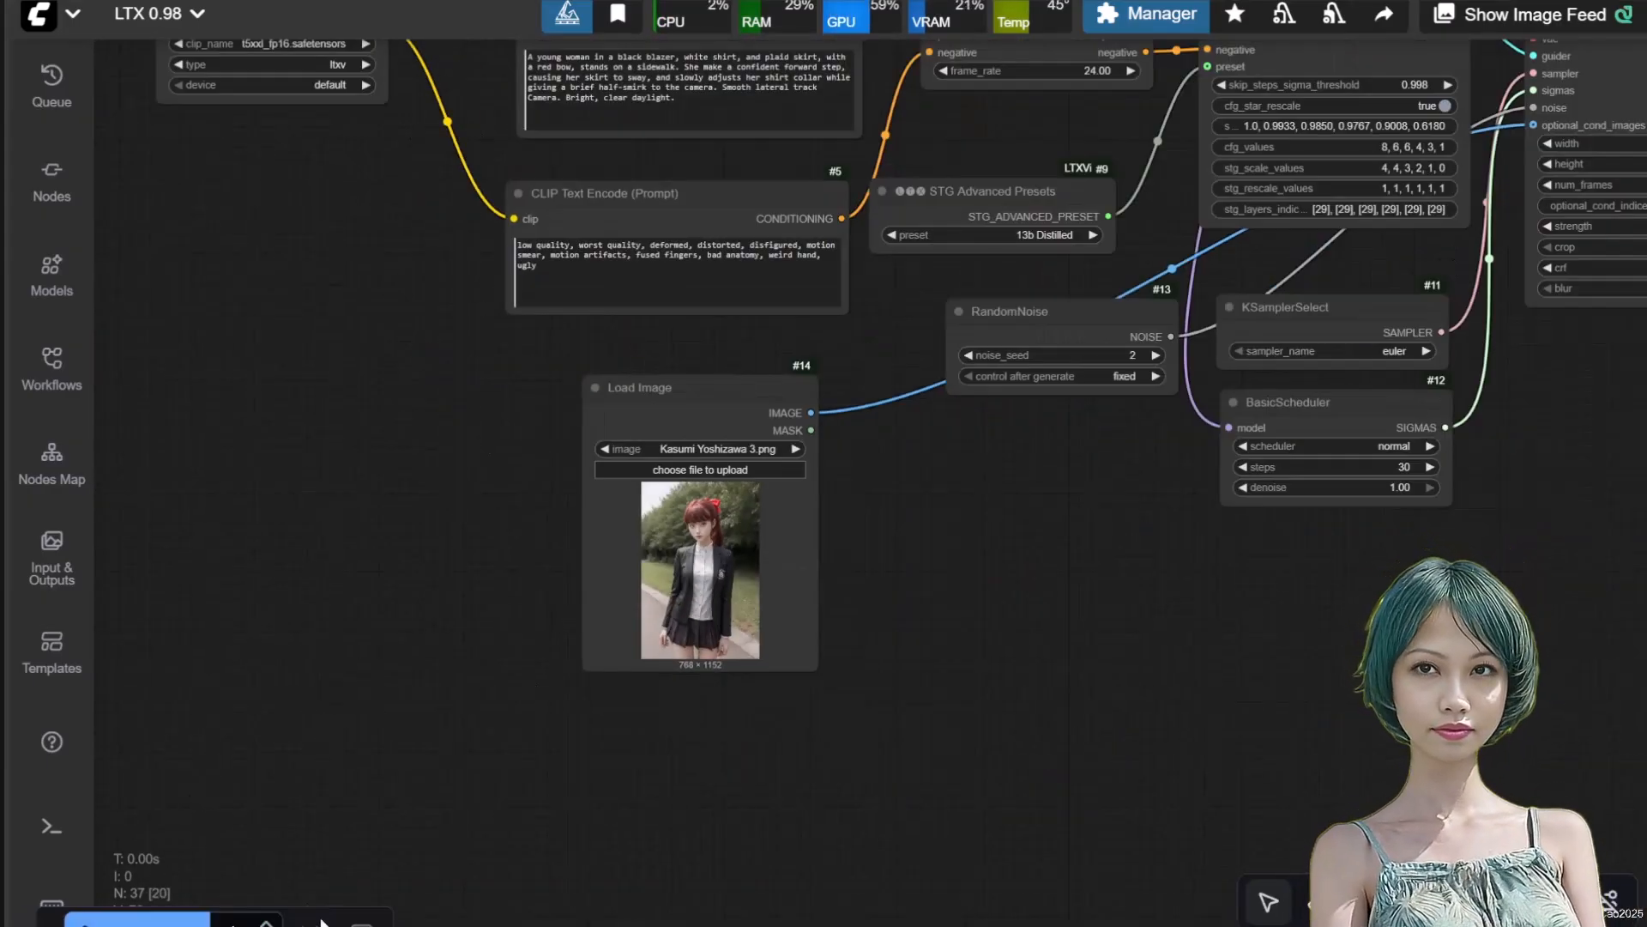
click(185, 918)
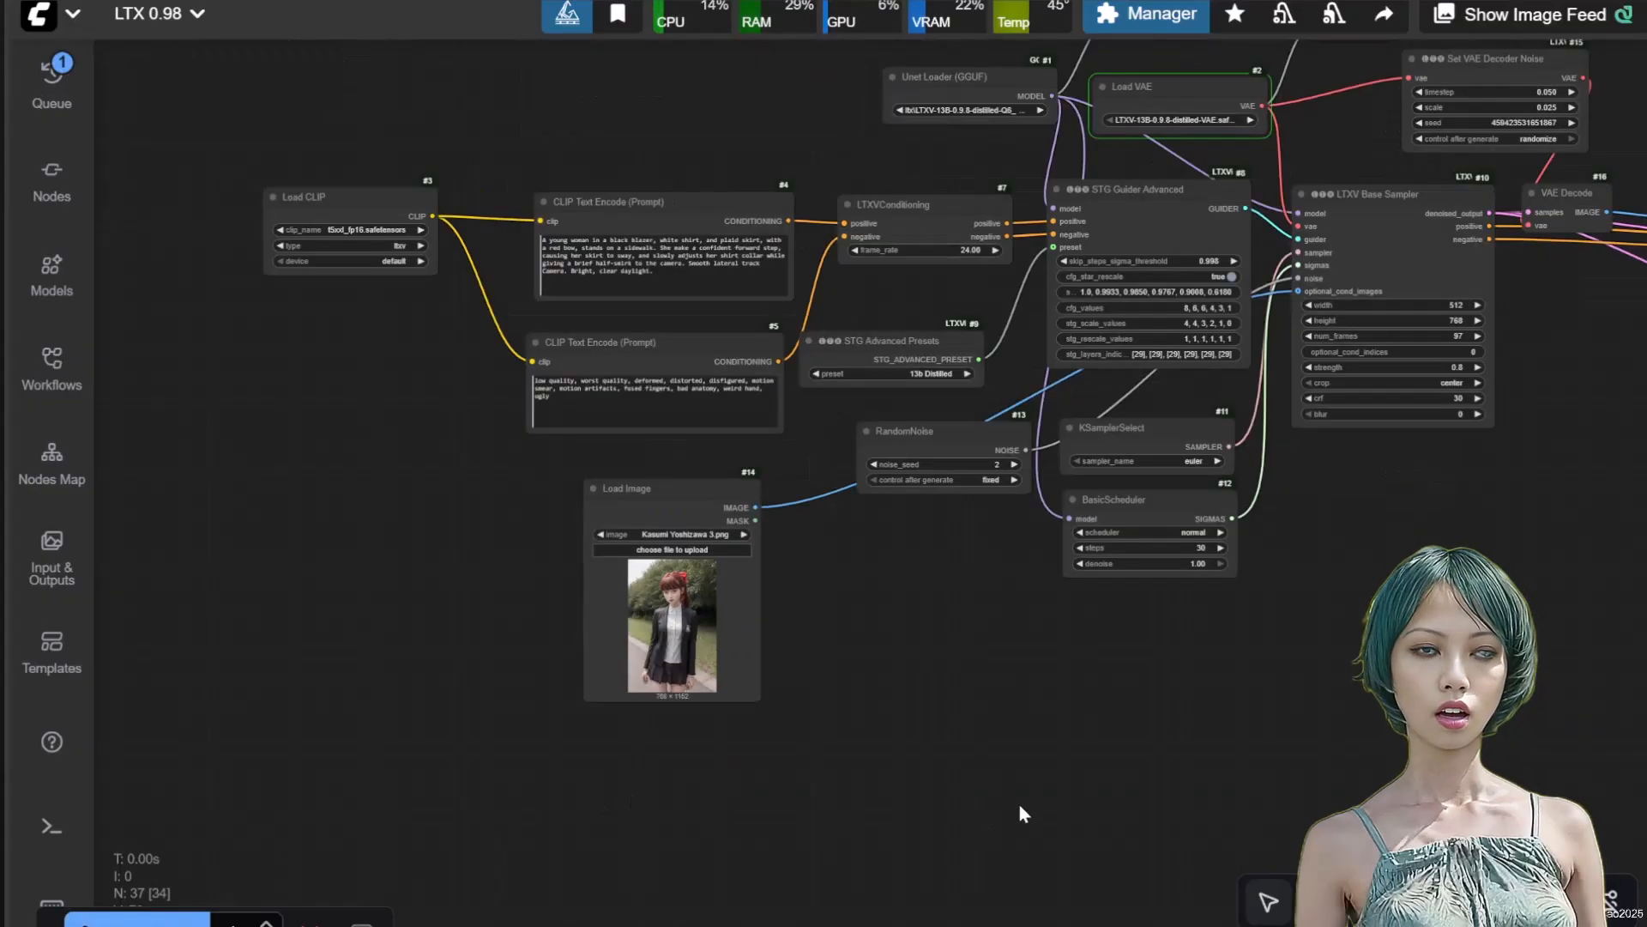
Move the base-stage Video Combine node next to the final Video Combine node
scroll(719, 750, down, 3)
scroll(805, 417, up, 2)
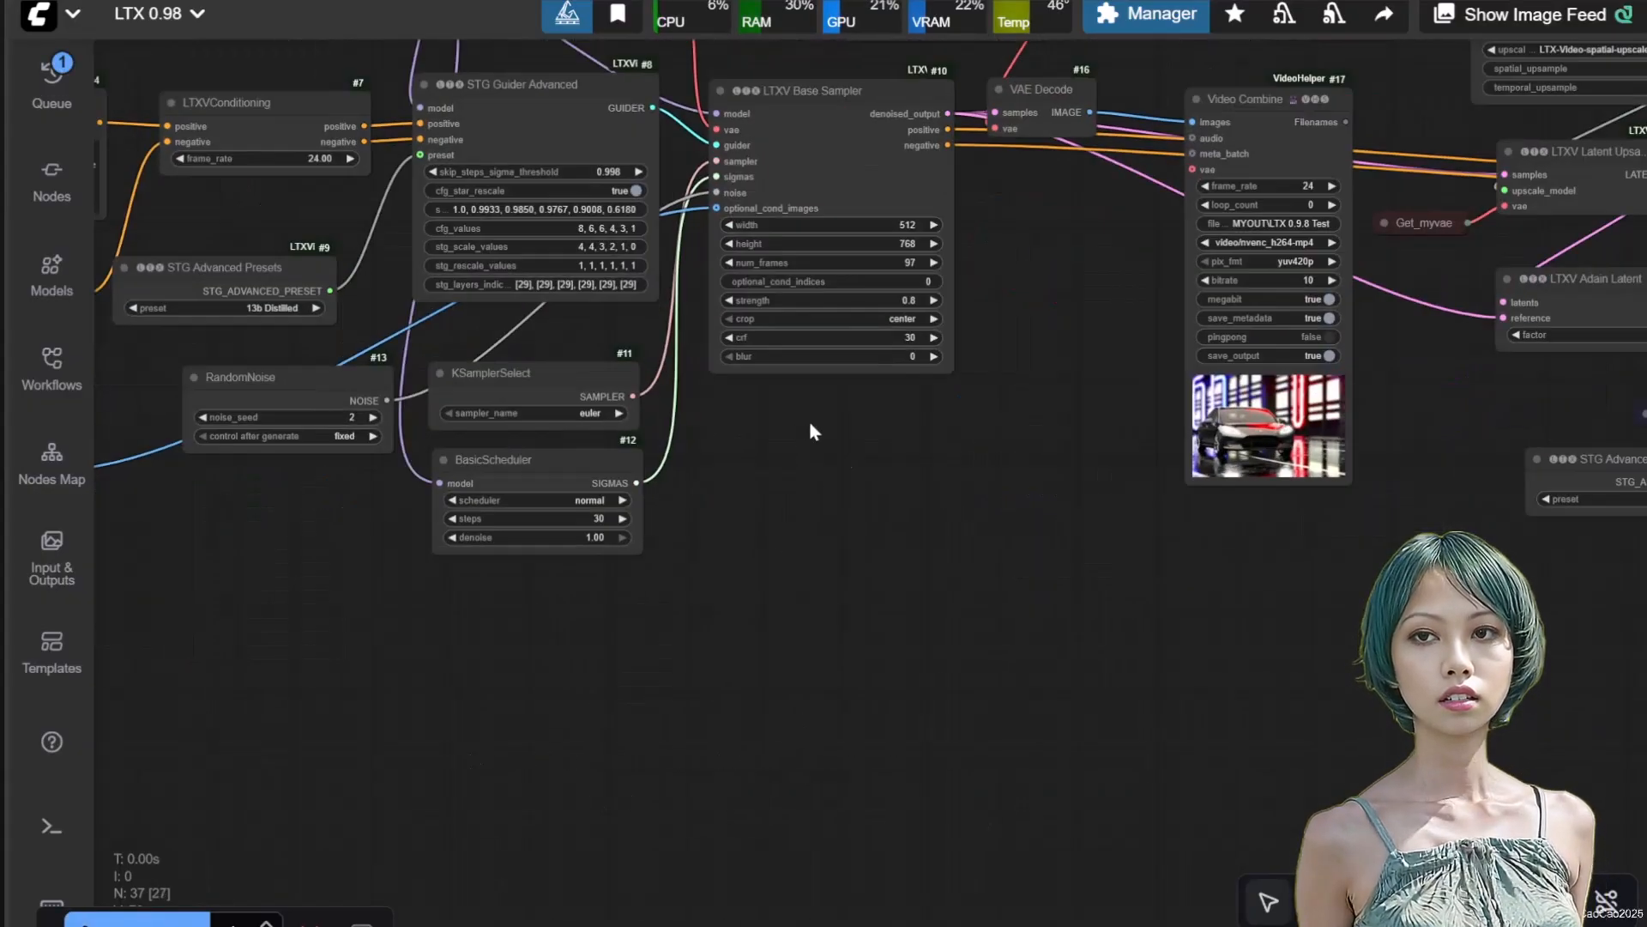
scroll(857, 513, down, 2)
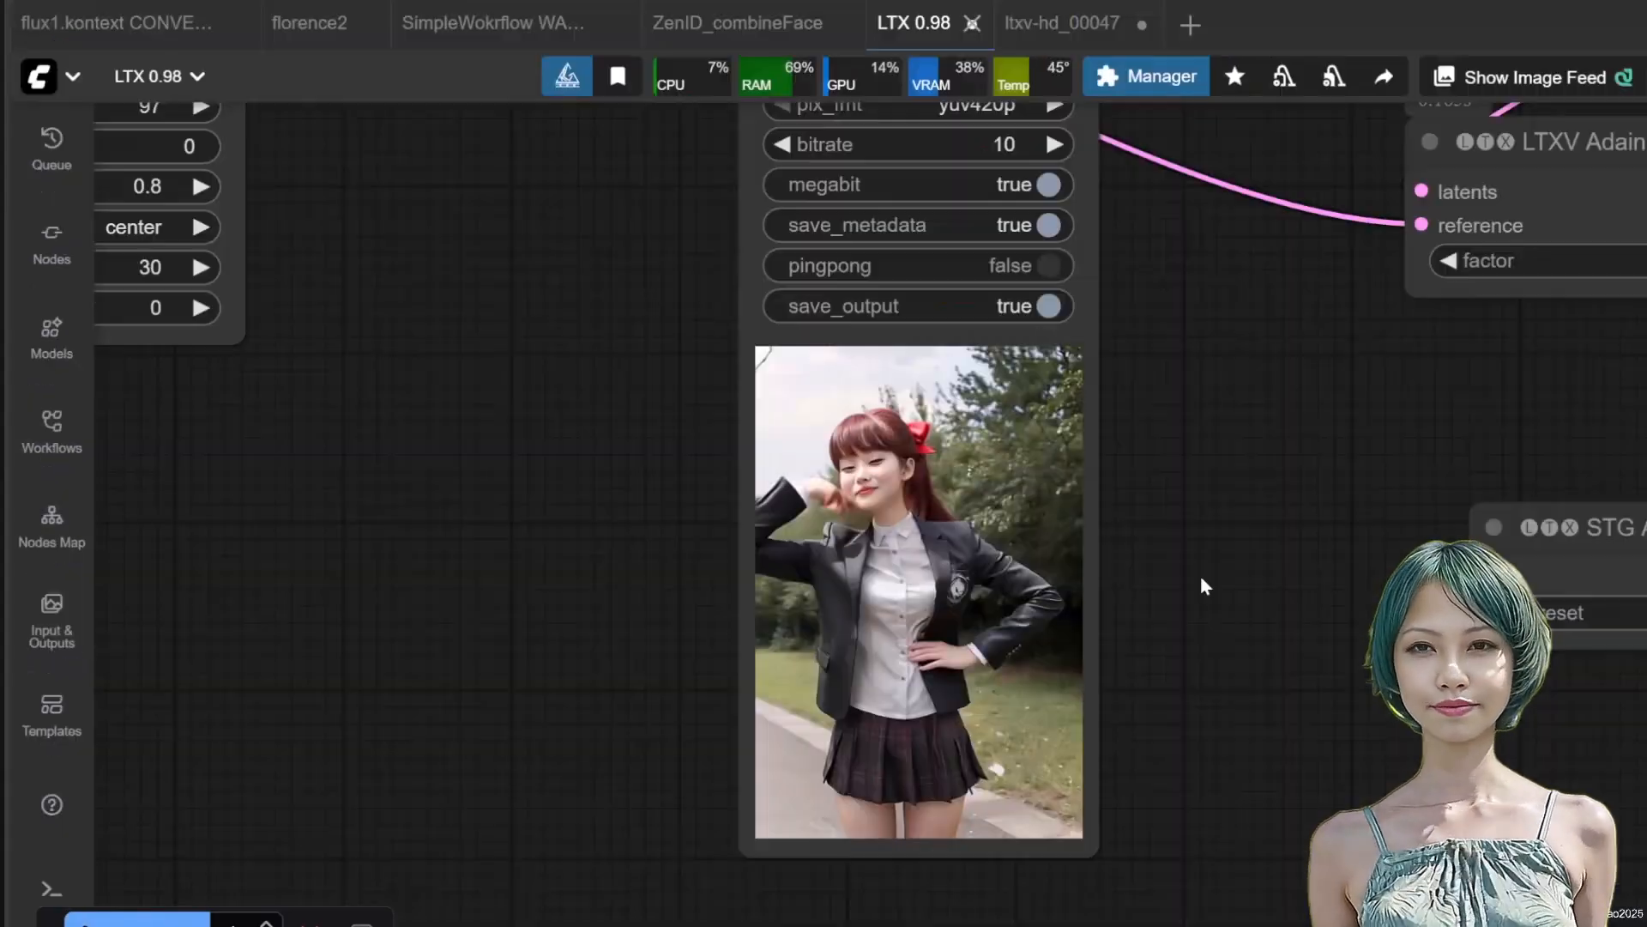
scroll(1201, 586, down, 4)
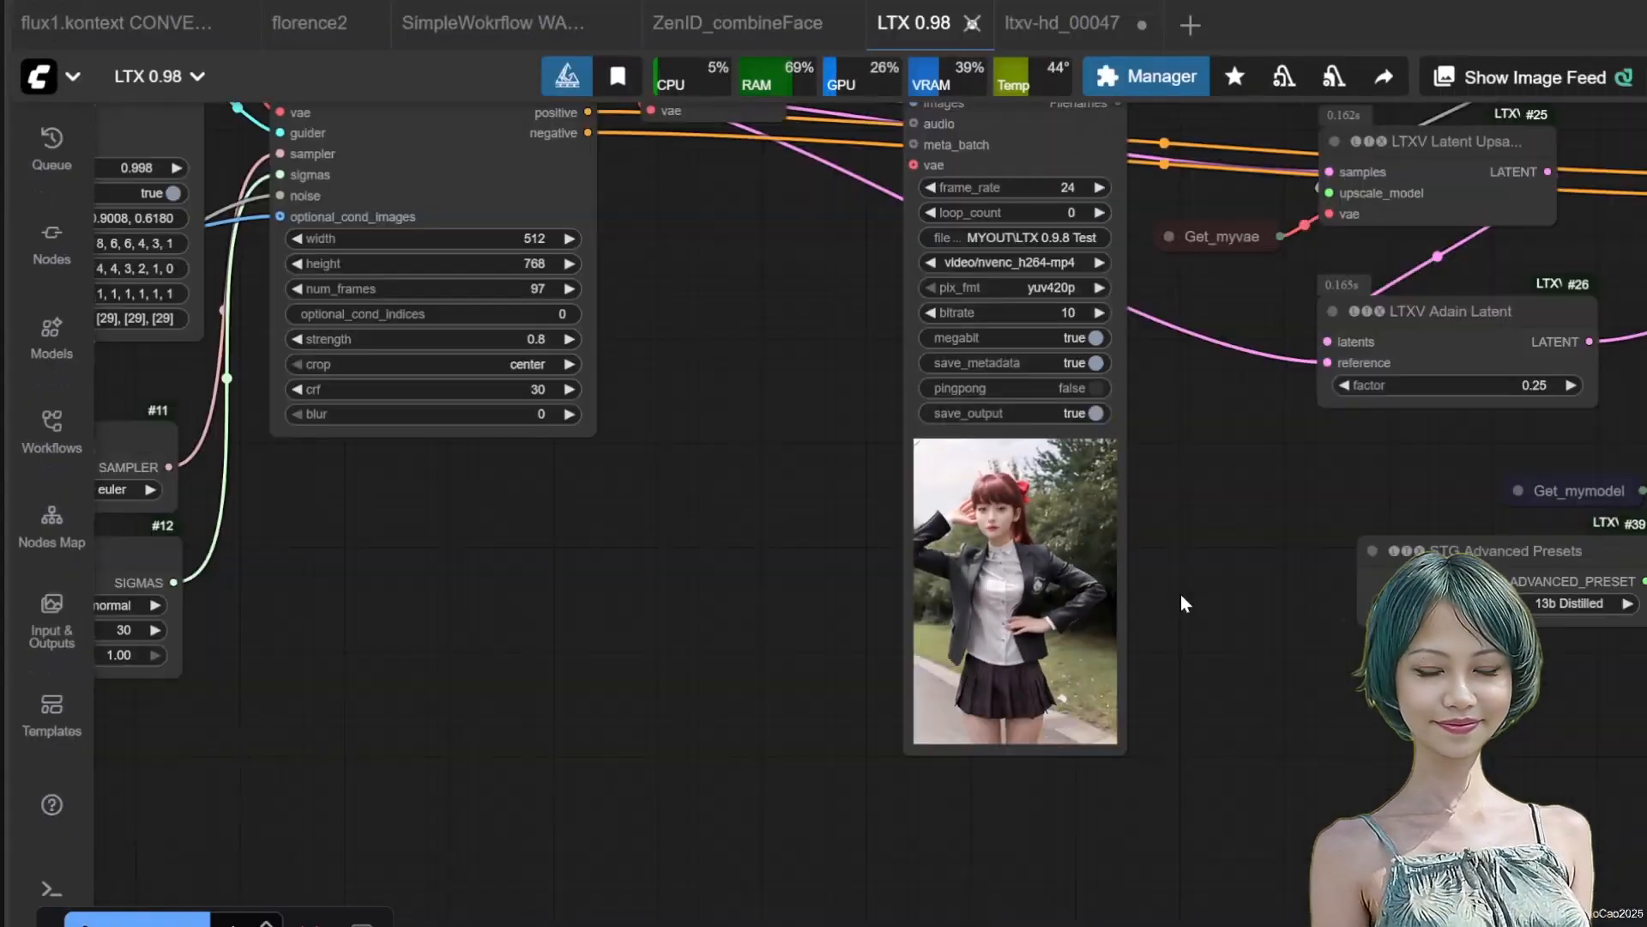
scroll(617, 618, down, 2)
drag(624, 664, 589, 679)
drag(430, 335, 1456, 323)
drag(1221, 790, 736, 804)
Compare the base and upscaled video previews in the two Video Combine nodes side by side
scroll(1181, 587, up, 4)
scroll(1149, 584, up, 11)
drag(1040, 555, 1021, 823)
scroll(1218, 151, down, 3)
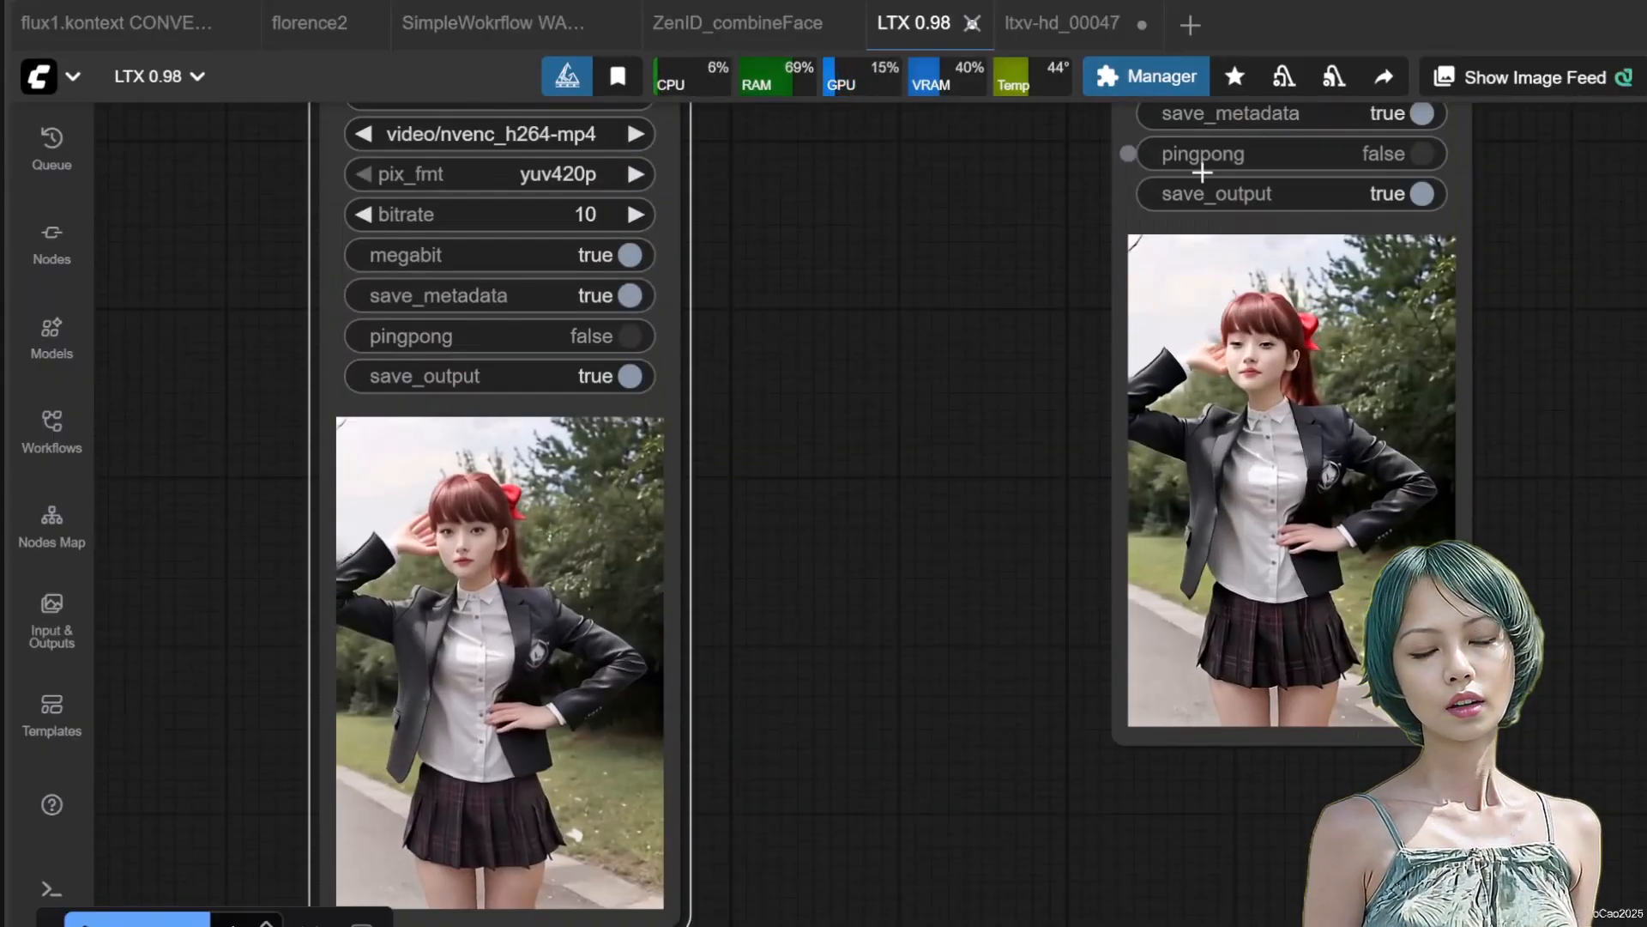
drag(832, 196, 790, 474)
drag(584, 174, 862, 70)
drag(673, 583, 629, 307)
scroll(1242, 587, up, 6)
drag(1474, 503, 1455, 706)
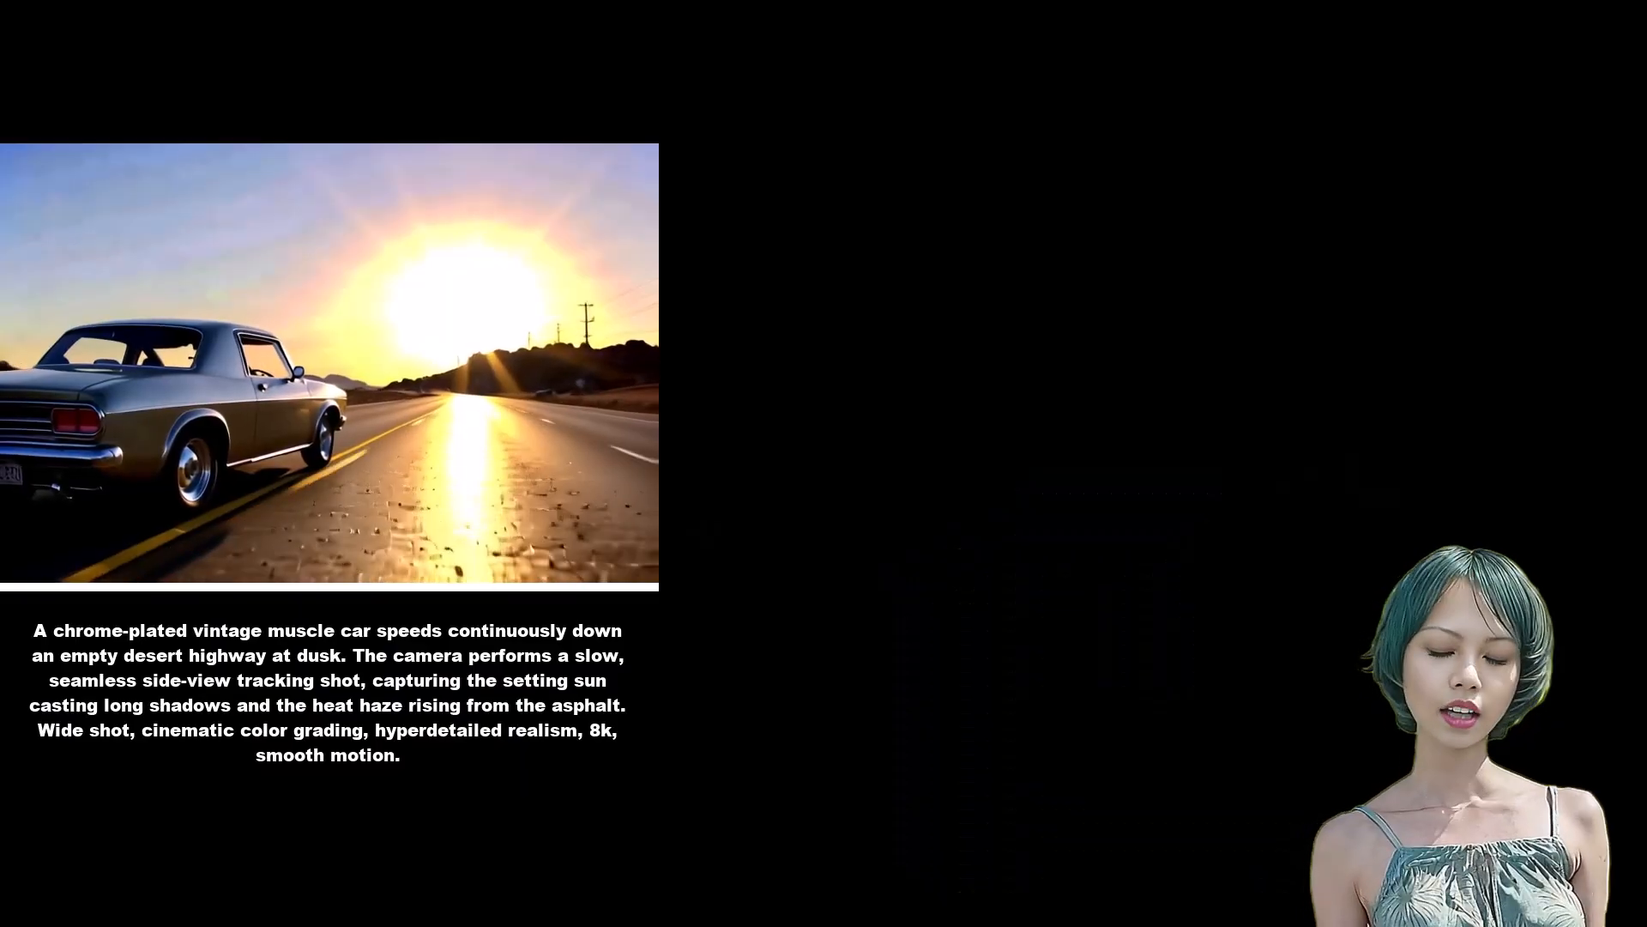